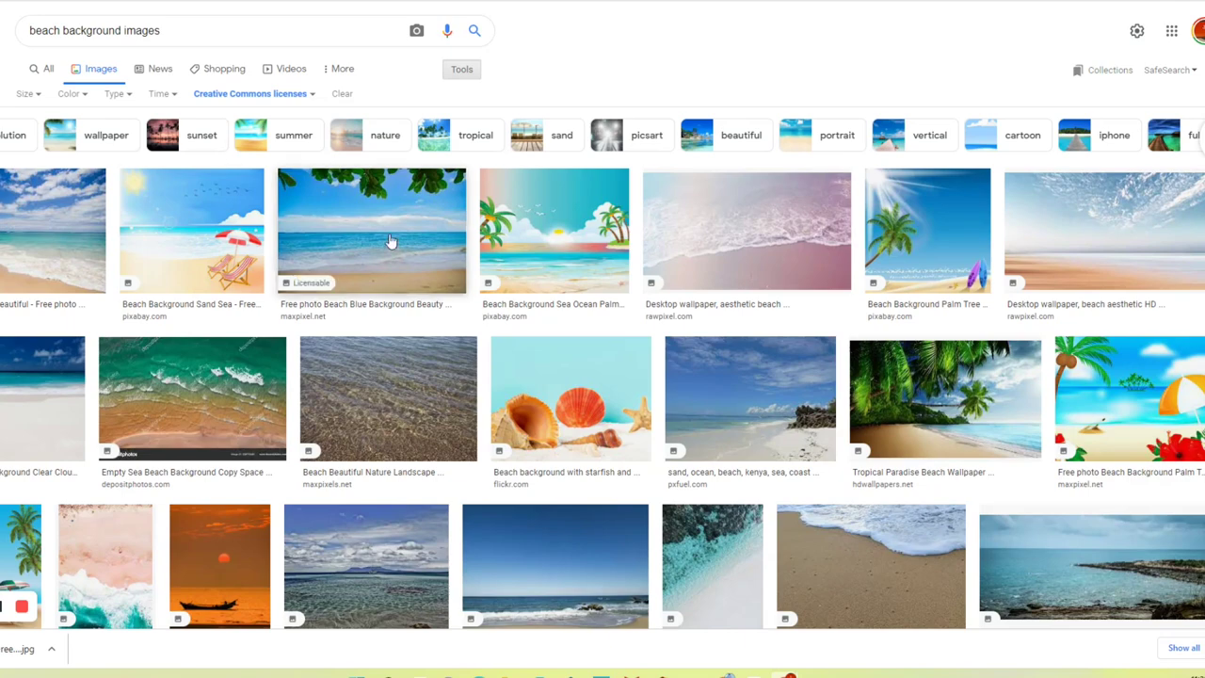
Step: Open the maxpixel.net blue beach photo with overhanging leaves and review its license details page
left_click(390, 242)
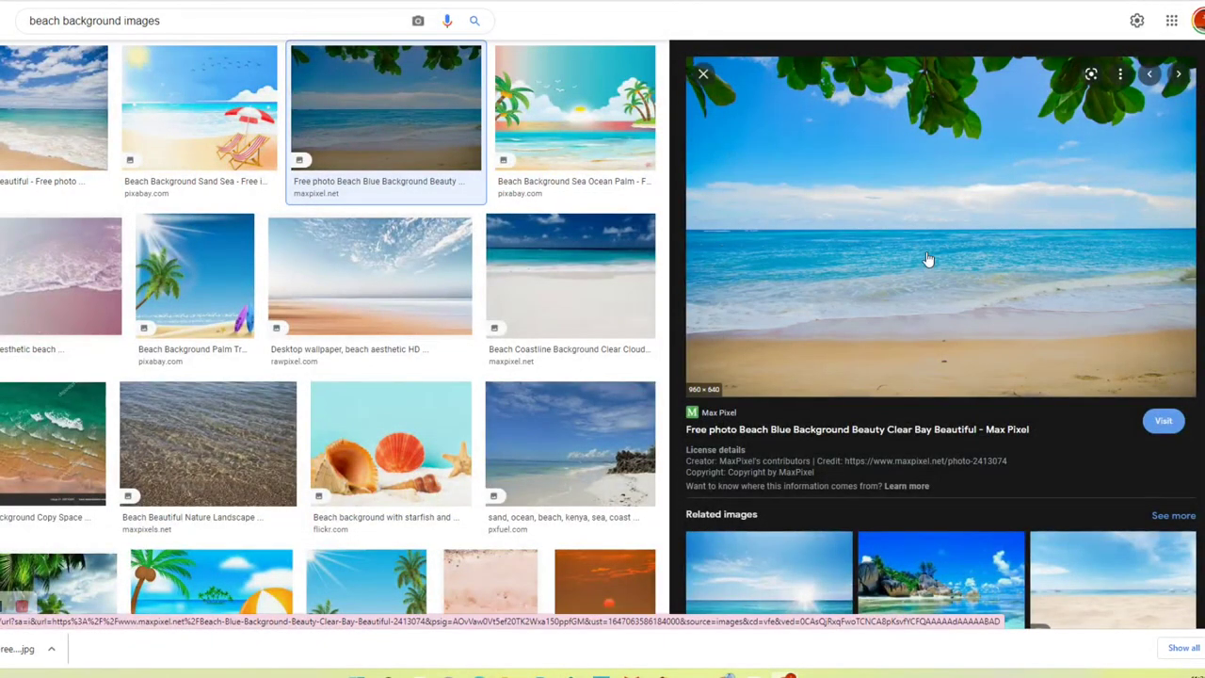
left_click(721, 454)
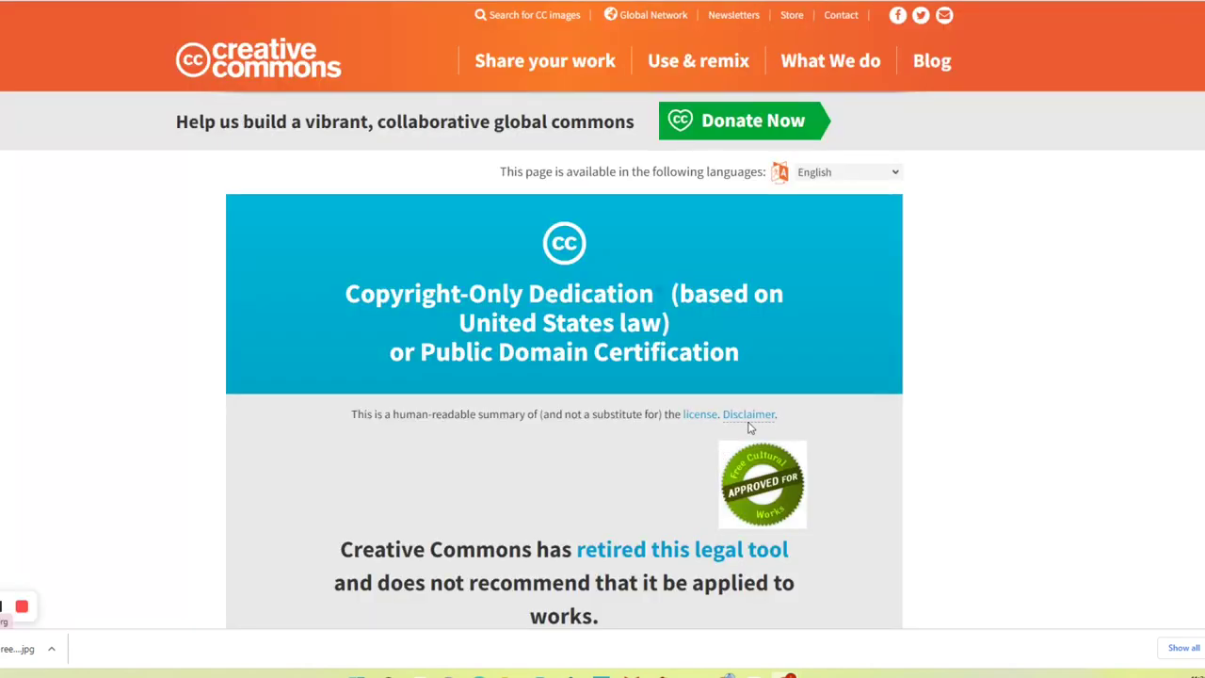
scroll(547, 411, "down", 2)
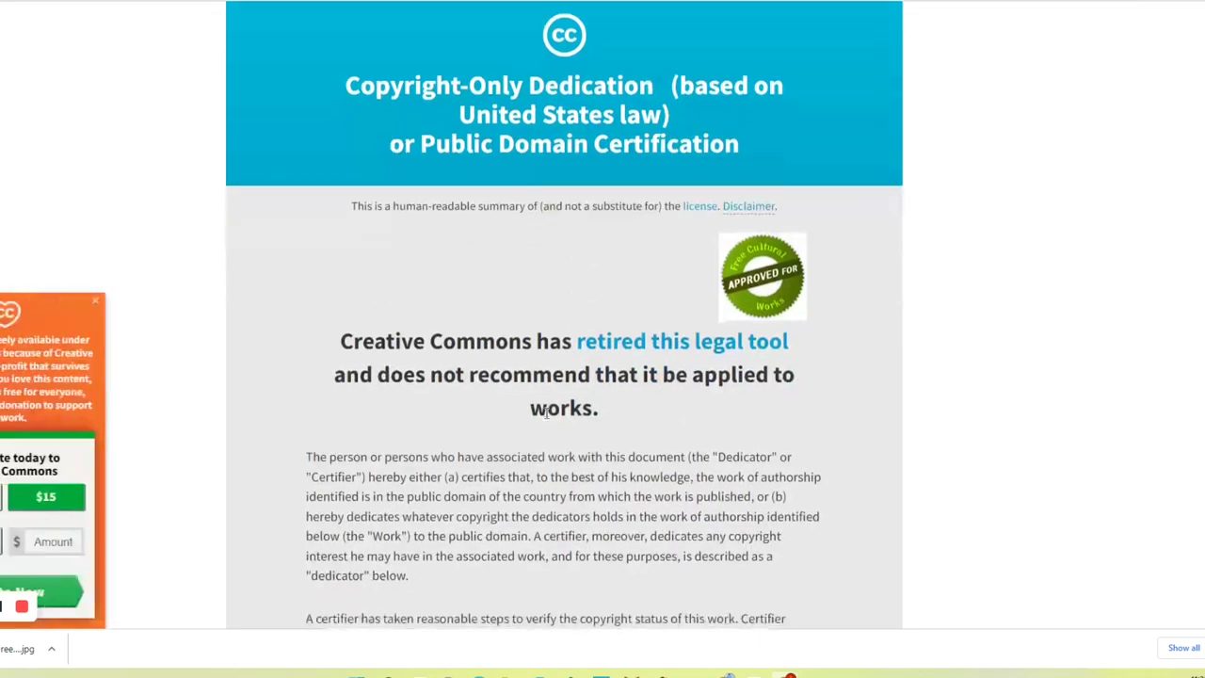
left_click(97, 302)
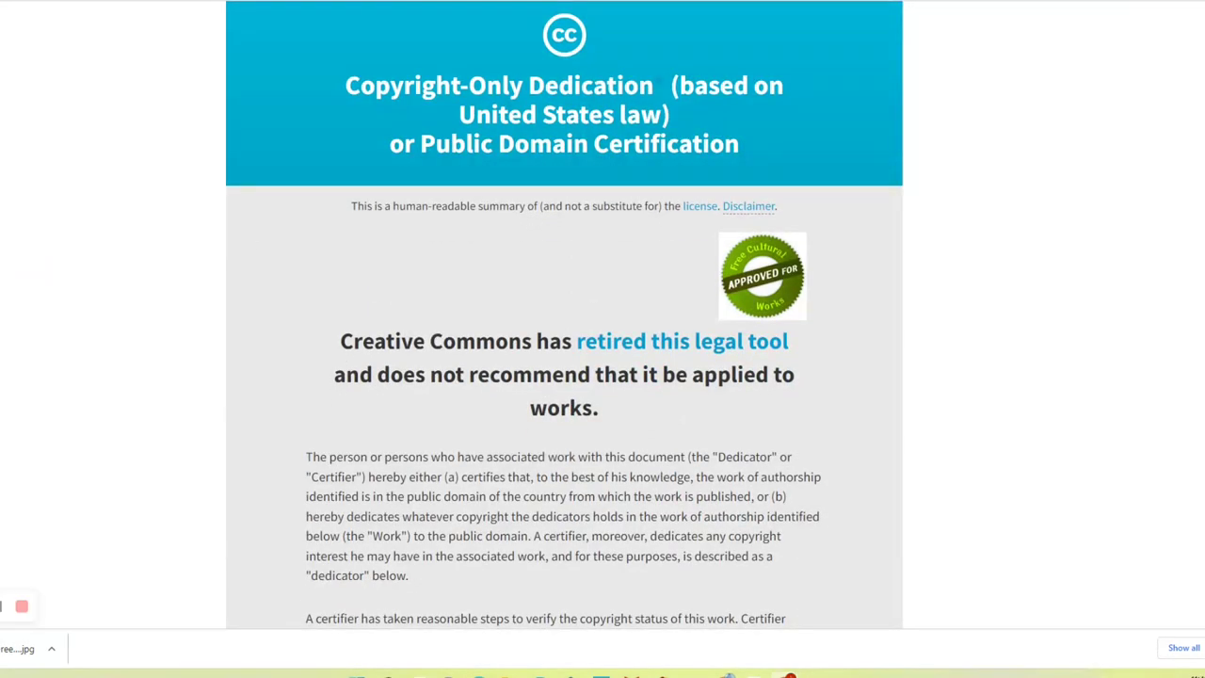
key("ctrl+w")
Step: Save the previewed blue beach photo to the computer as a JPEG image
right_click(928, 298)
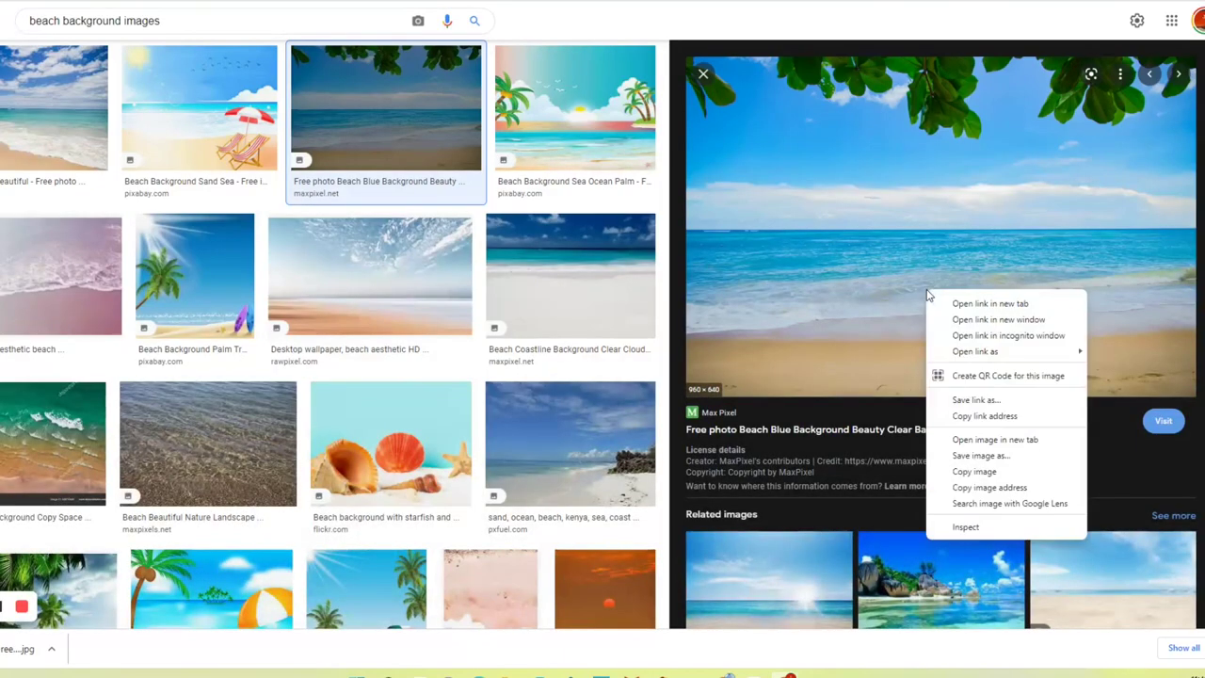
left_click(996, 455)
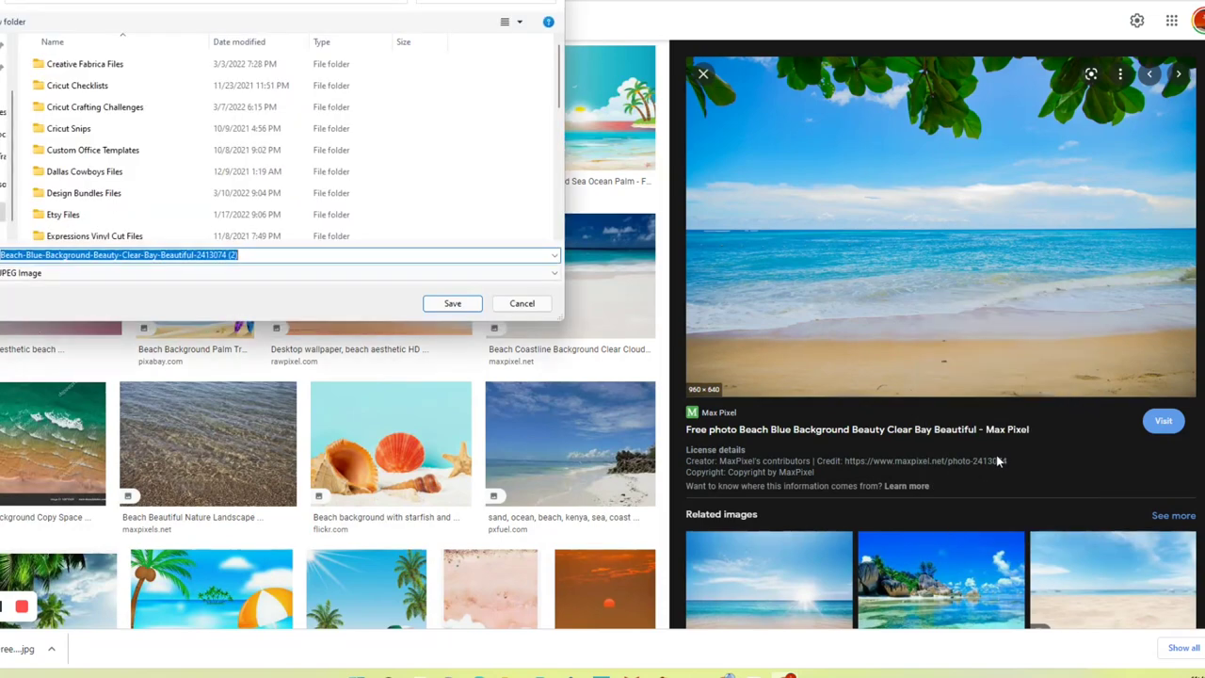
left_click(453, 303)
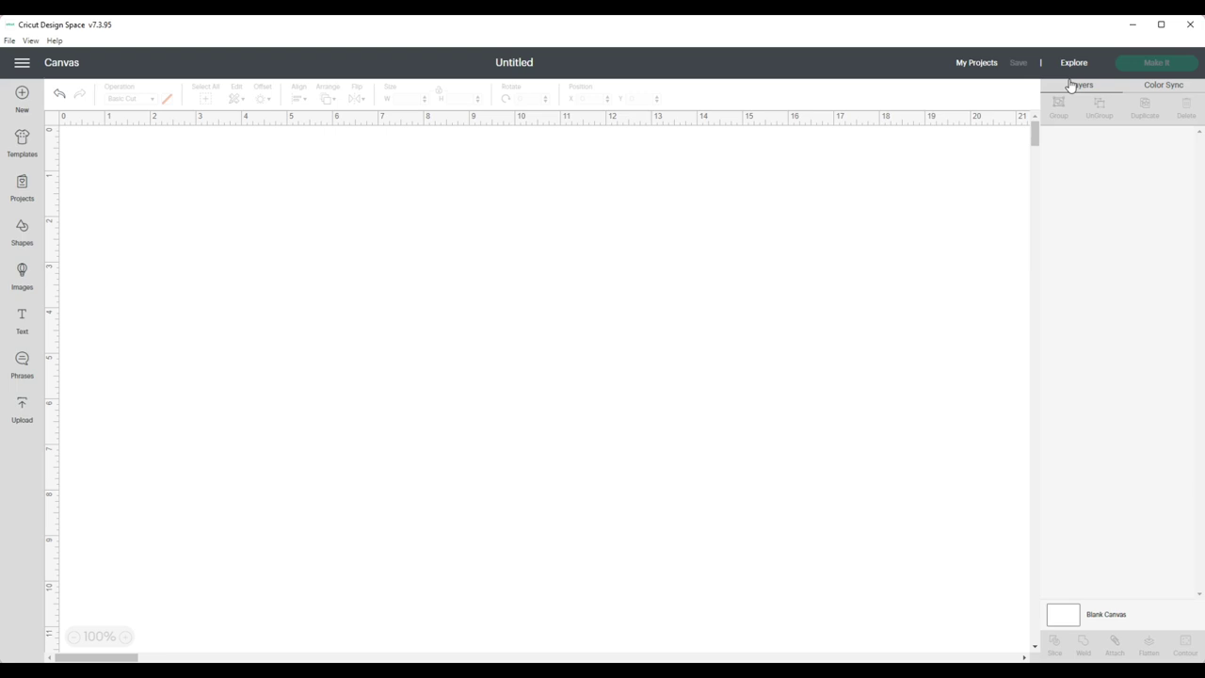
Step: In Cricut Design Space, add the uploaded canyon road, leafy beach, palm beach and blue-green gradient images to the canvas
left_click(17, 409)
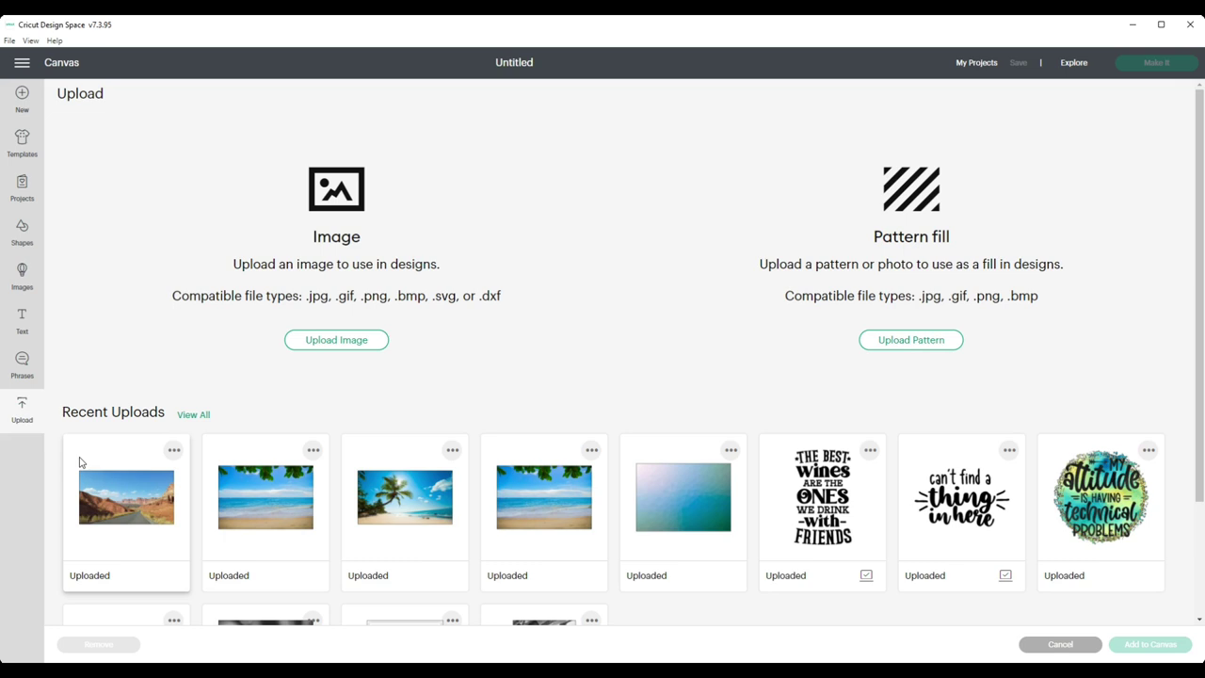
left_click(117, 530)
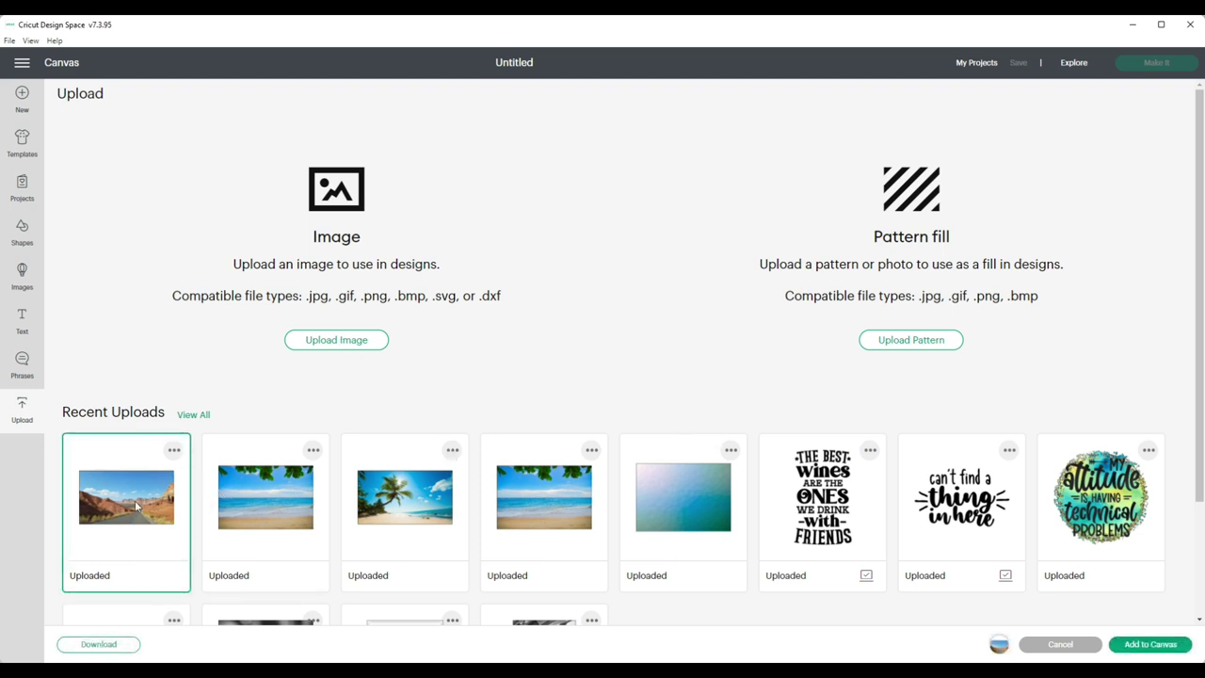
left_click(279, 505)
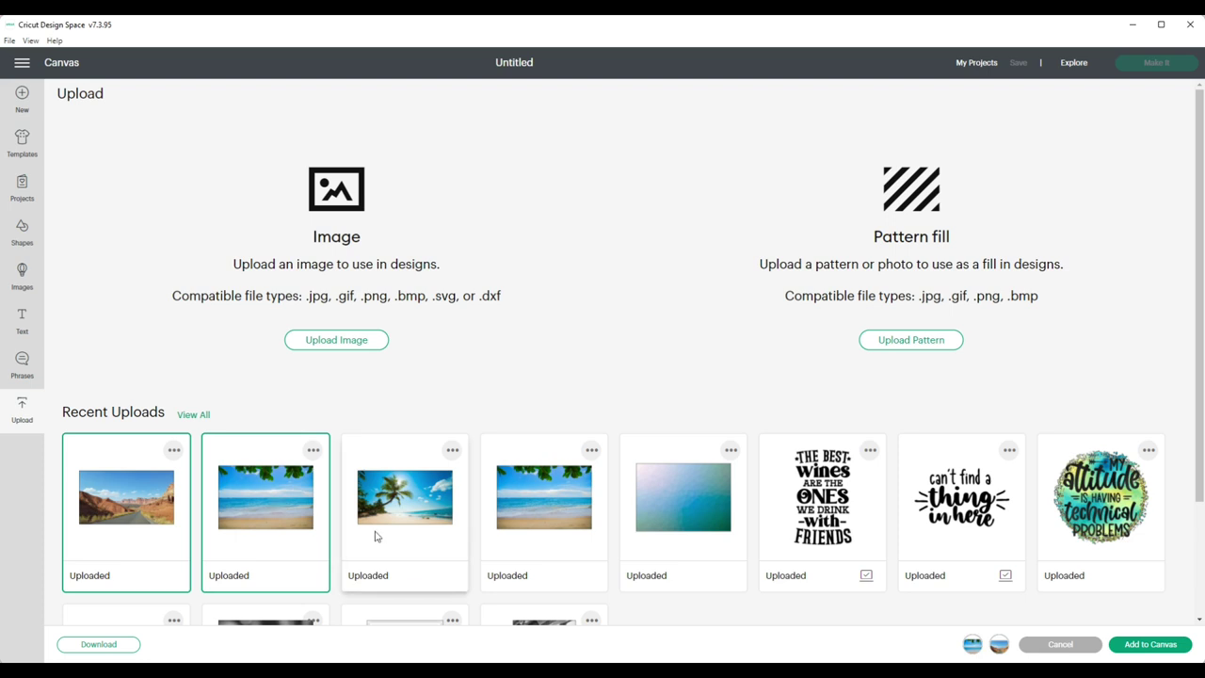
left_click(403, 525)
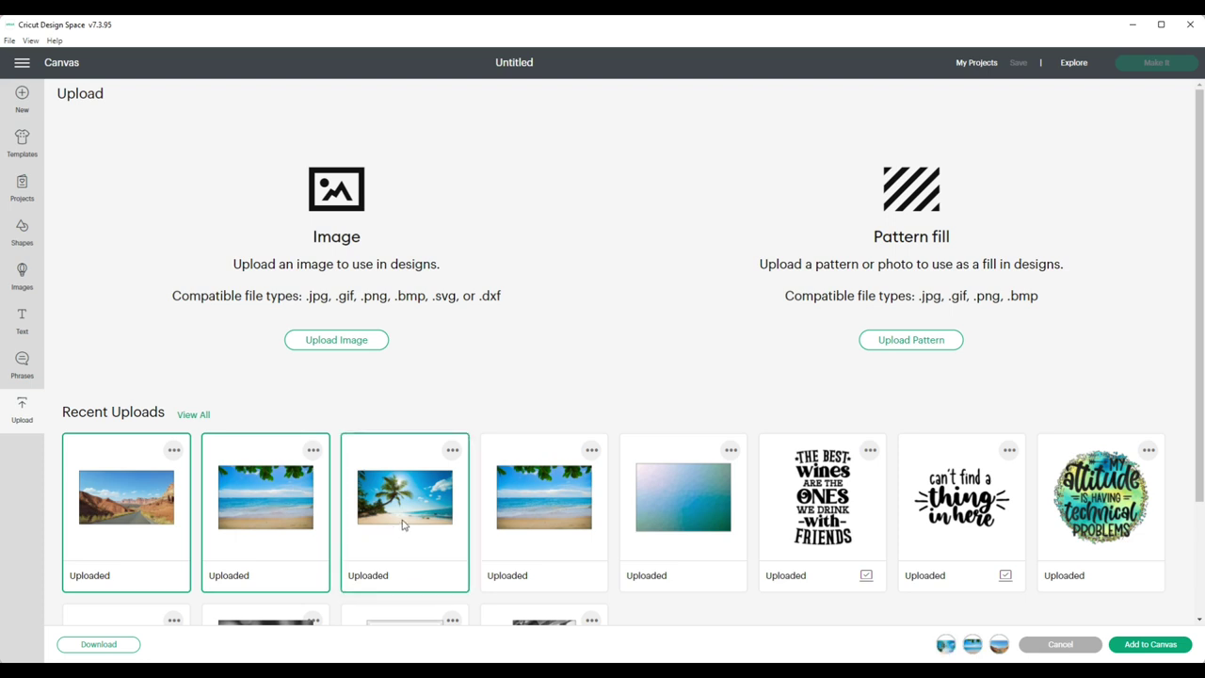
left_click(697, 511)
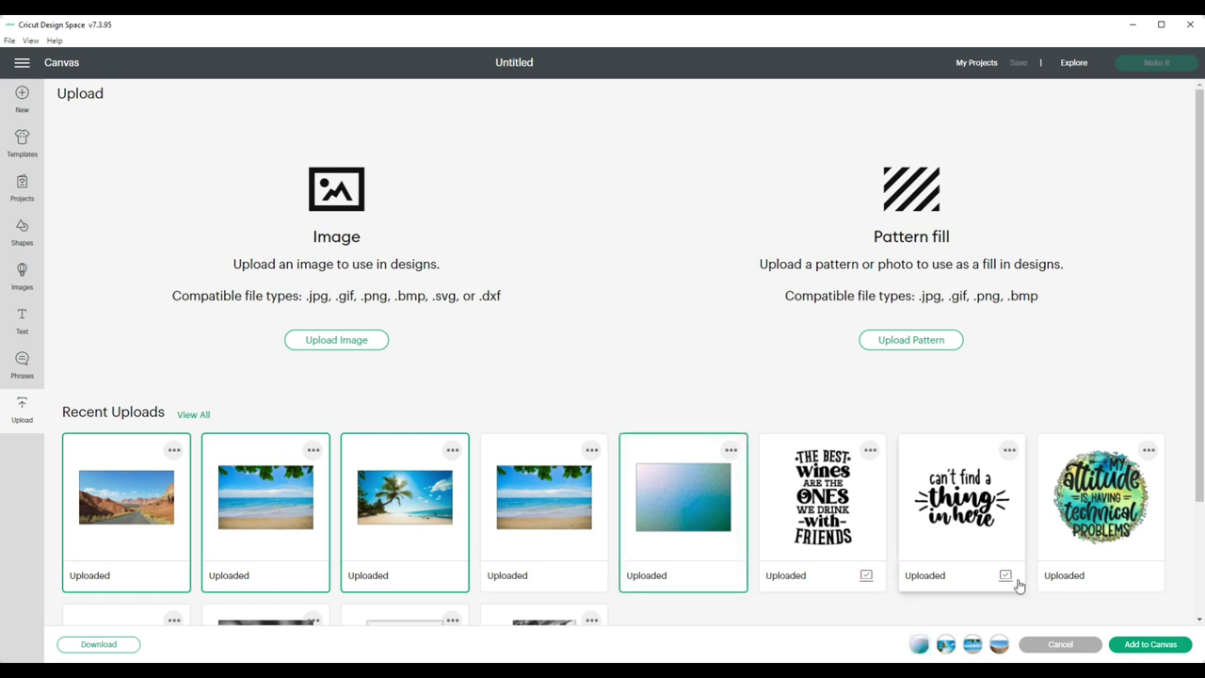
left_click(1129, 646)
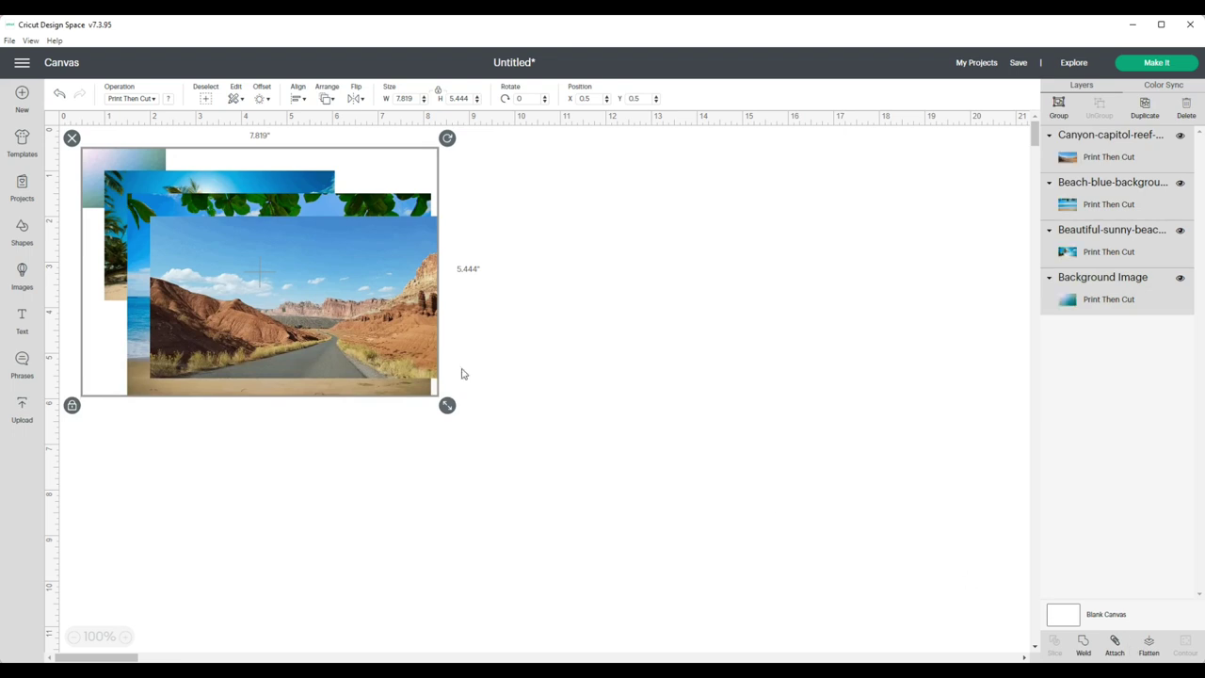
Step: Spread the four stacked images apart on the canvas, with the canyon photo on its own and selected
left_click_drag(378, 322, 591, 327)
left_click(559, 484)
left_click_drag(573, 376, 247, 369)
left_click_drag(538, 318, 844, 299)
left_click_drag(509, 263, 612, 390)
left_click_drag(410, 186, 490, 190)
left_click(326, 255)
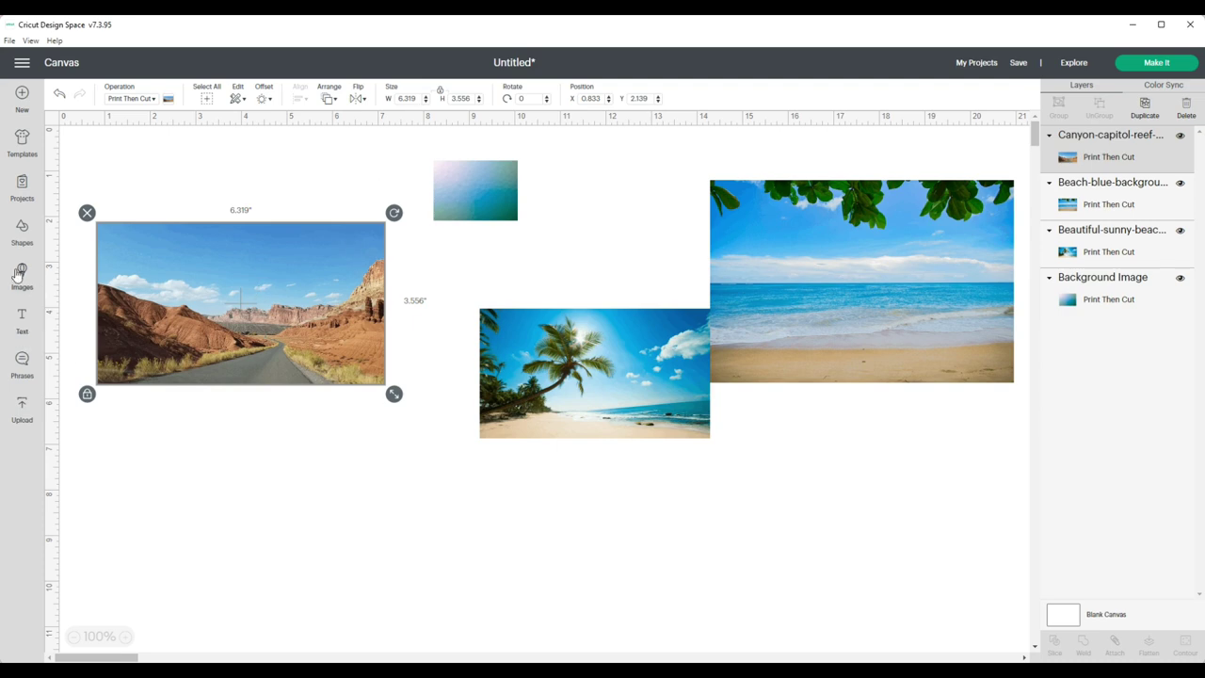
Step: Add a square shape and place it below the canyon photo
left_click(22, 230)
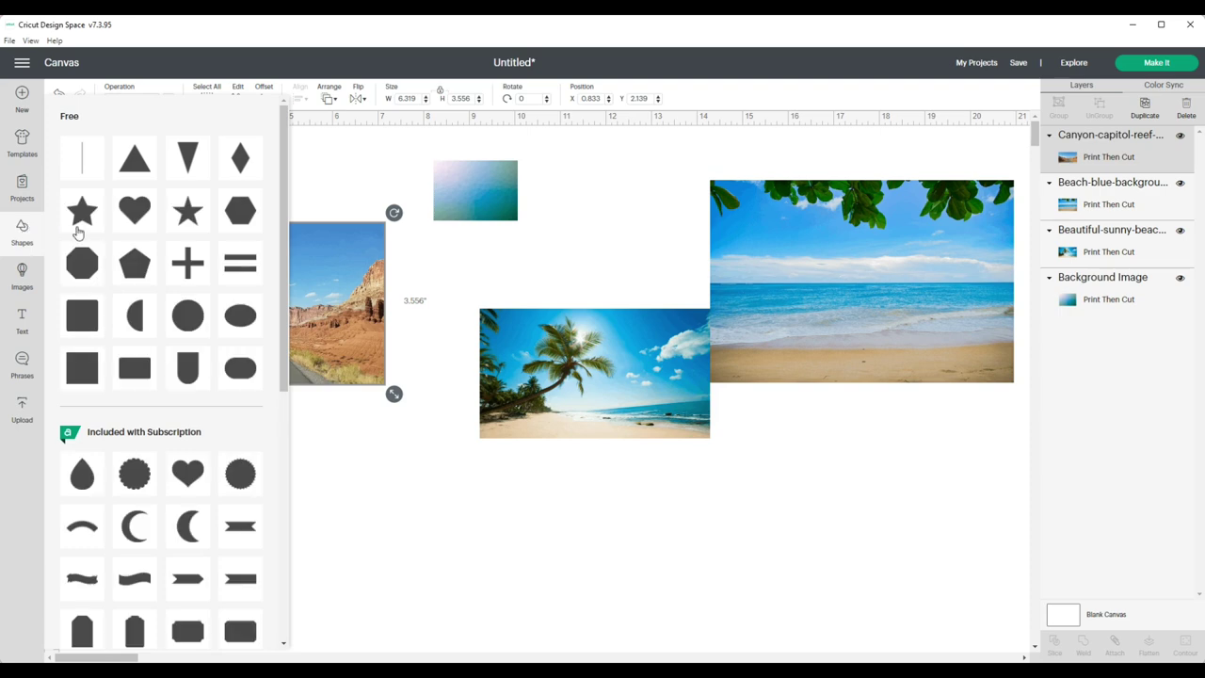
left_click(82, 367)
left_click_drag(213, 304, 257, 507)
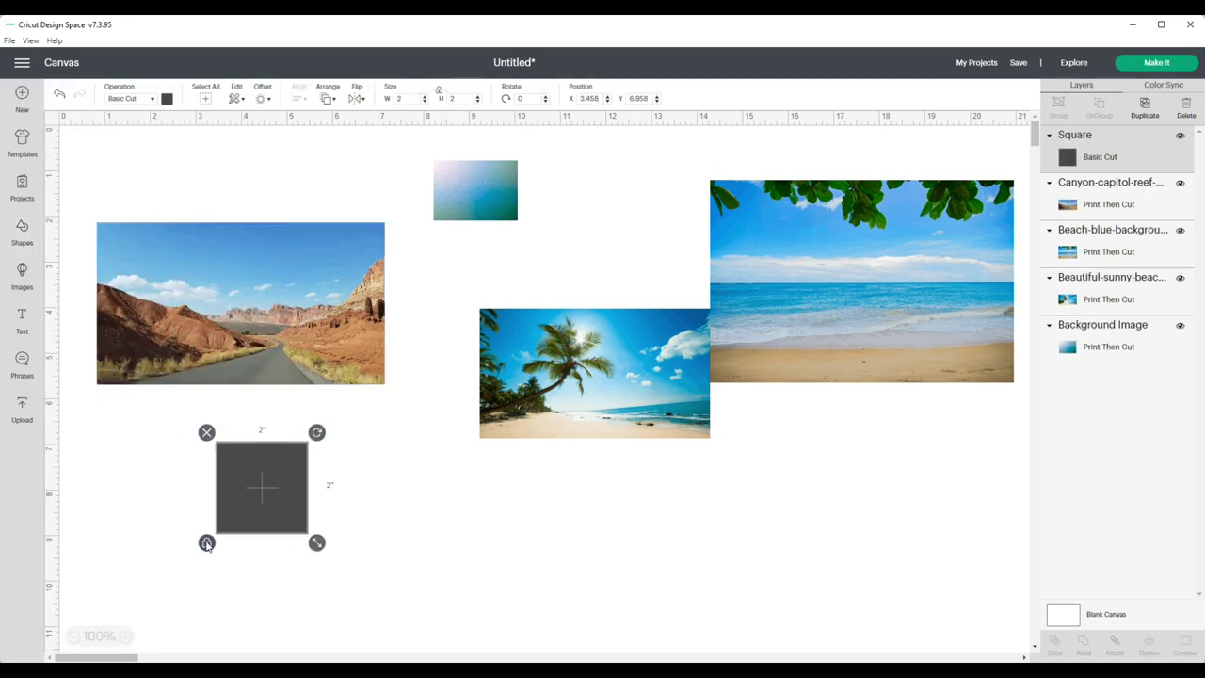
Step: Set the square's size to 3.1" wide by 4.1" high with its proportions unlocked
left_click(410, 98)
type("3.1")
key("Return")
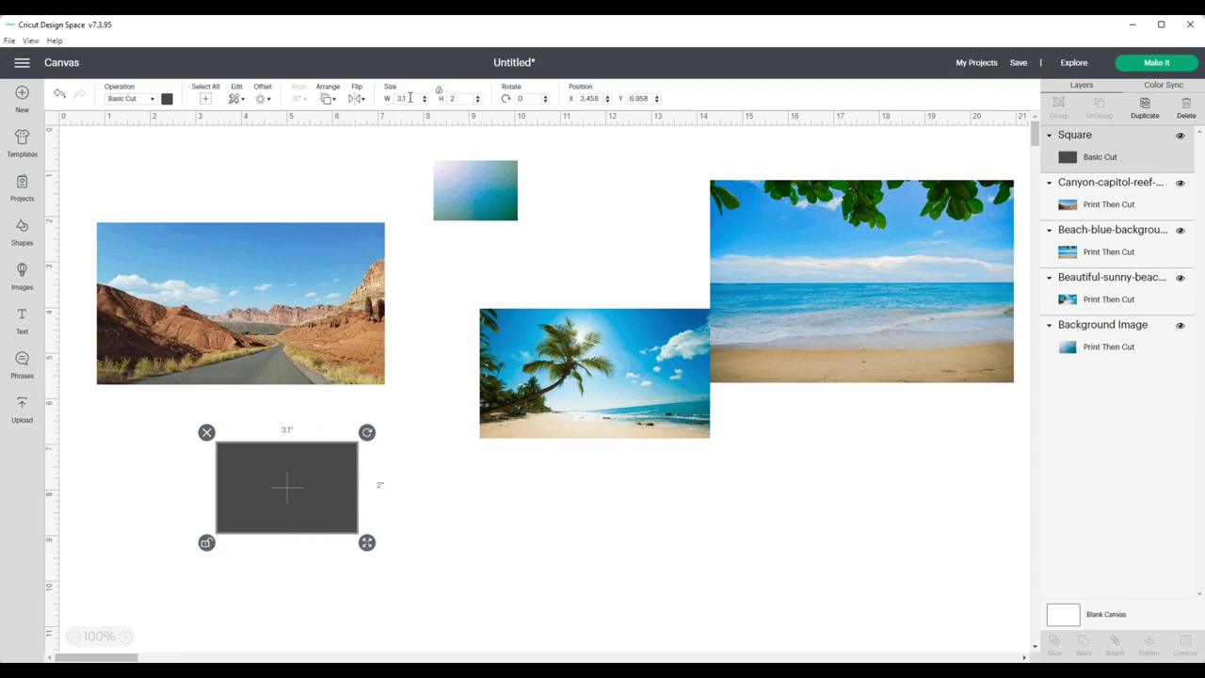
left_click(465, 98)
type("4.1")
key("Return")
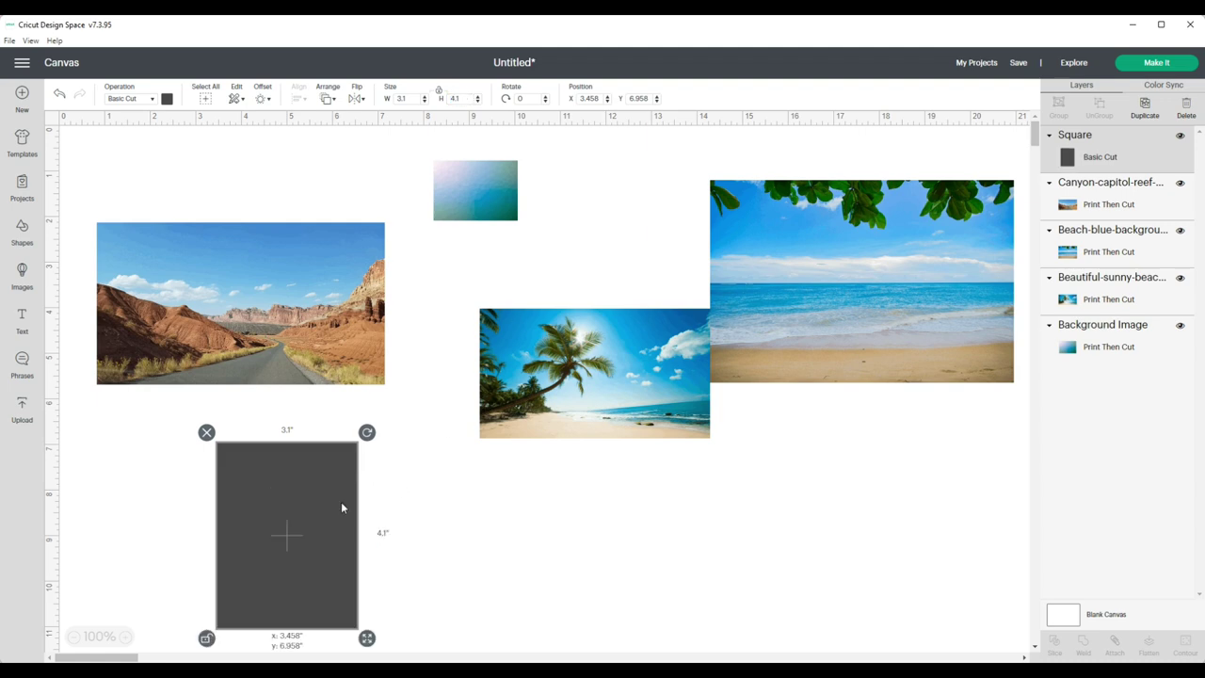
Step: Enlarge the canyon photo to about 8.4" by 4.7" and move the gradient image out of its way
left_click(304, 327)
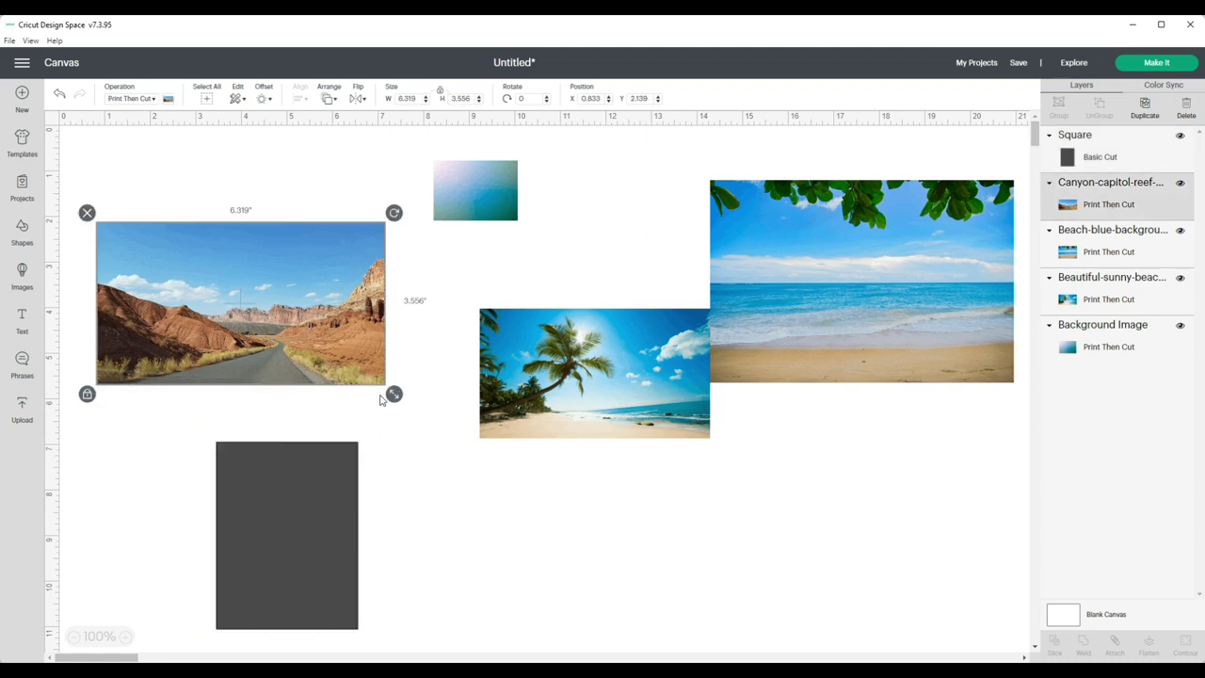
left_click_drag(393, 392, 456, 430)
left_click(475, 189)
left_click_drag(475, 188, 758, 217)
left_click_drag(376, 288, 375, 248)
left_click_drag(455, 388, 482, 405)
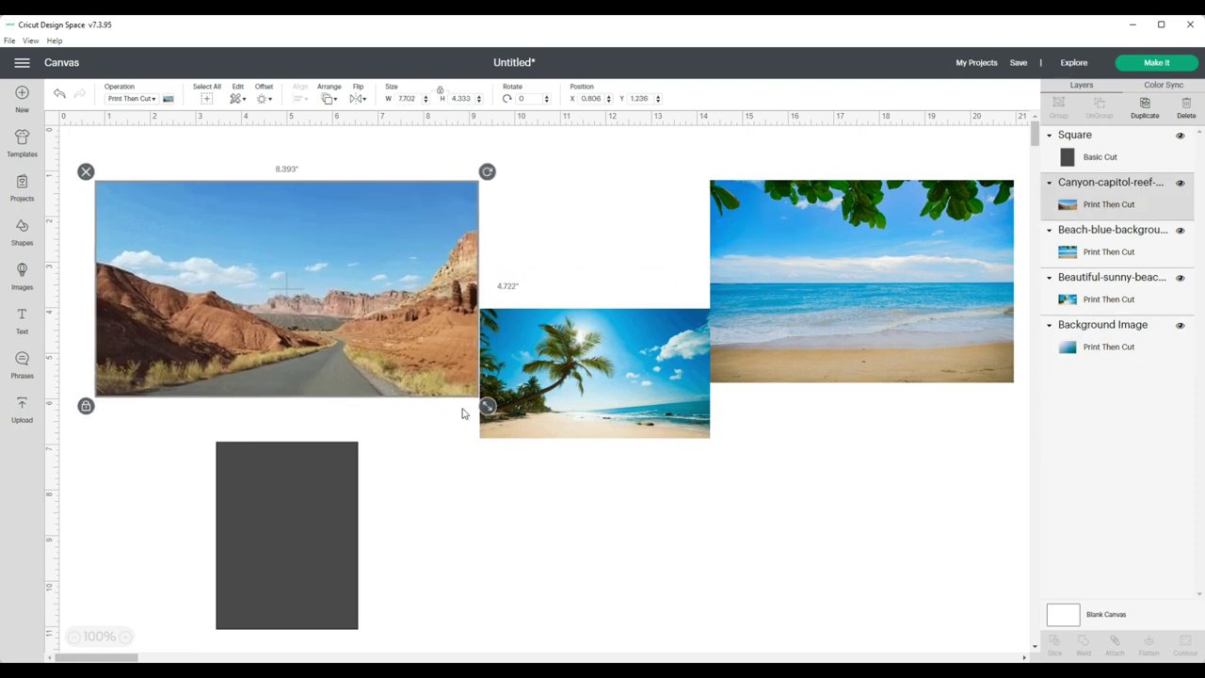
left_click_drag(391, 350, 365, 321)
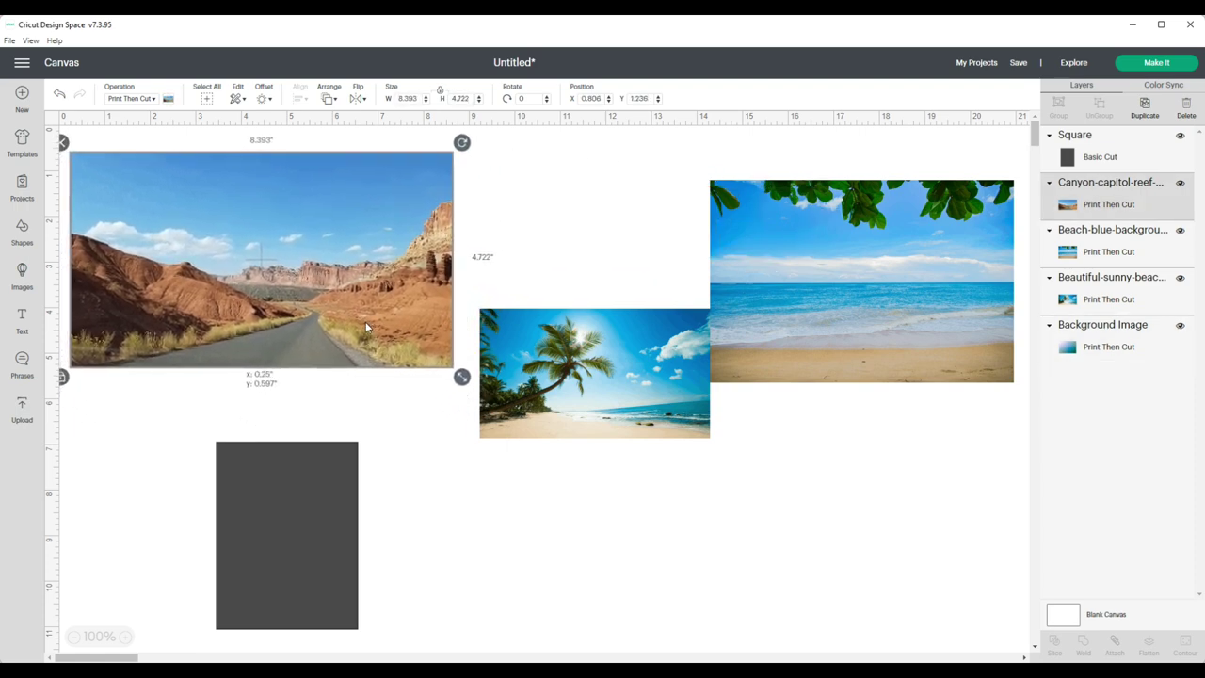
Step: Place the gray rectangle over the middle of the canyon photo and resize the photo to about 8.17" by 4.6"
left_click(320, 516)
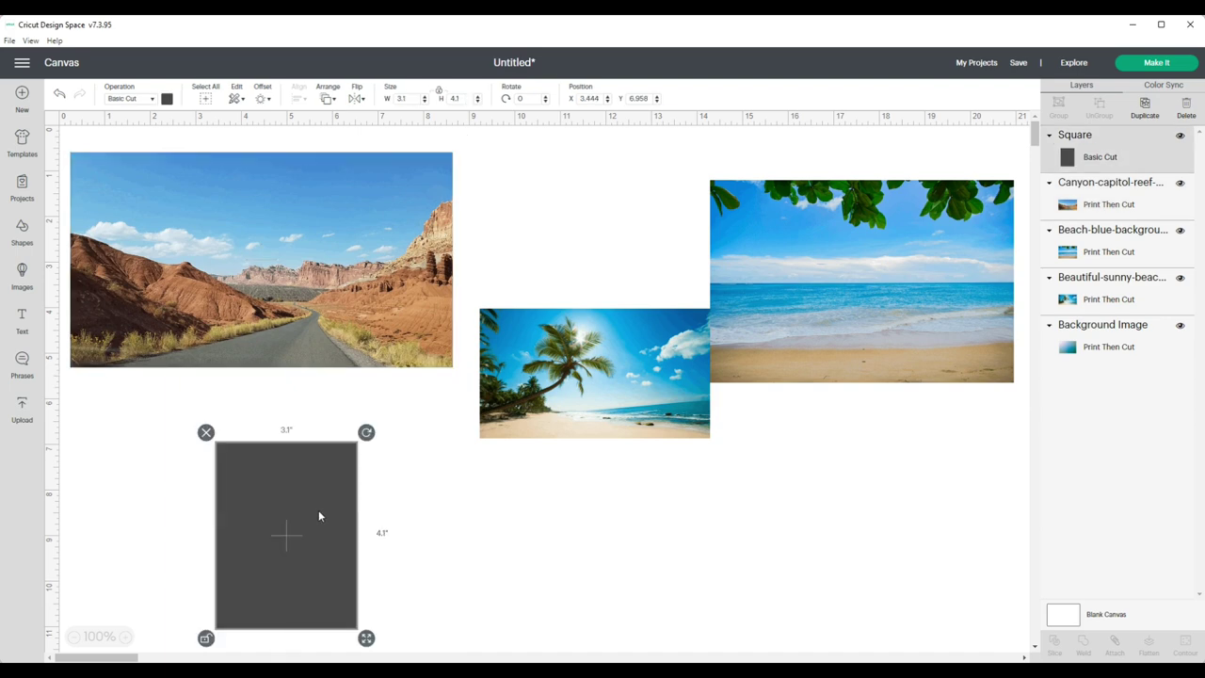
left_click_drag(318, 516, 316, 239)
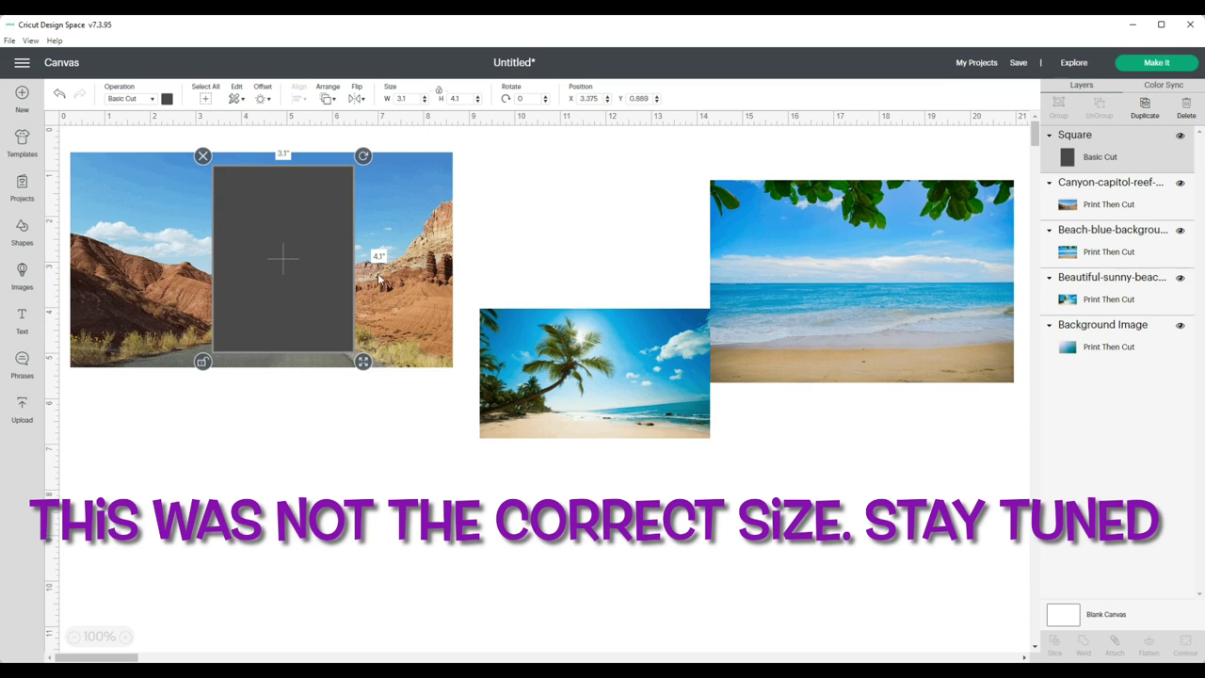
left_click(406, 300)
left_click_drag(460, 377, 452, 373)
left_click_drag(397, 330, 410, 331)
Step: Slice the canyon photo with the gray rectangle
left_click(77, 205)
left_click_drag(72, 152, 468, 378)
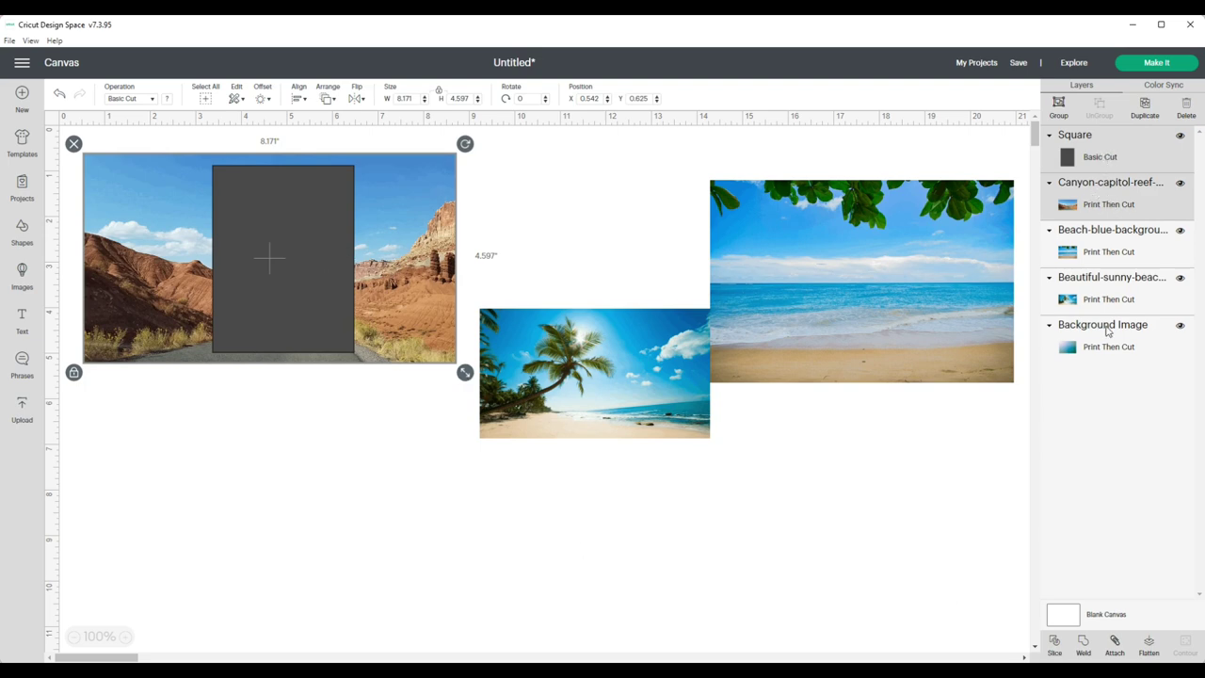
left_click(1056, 645)
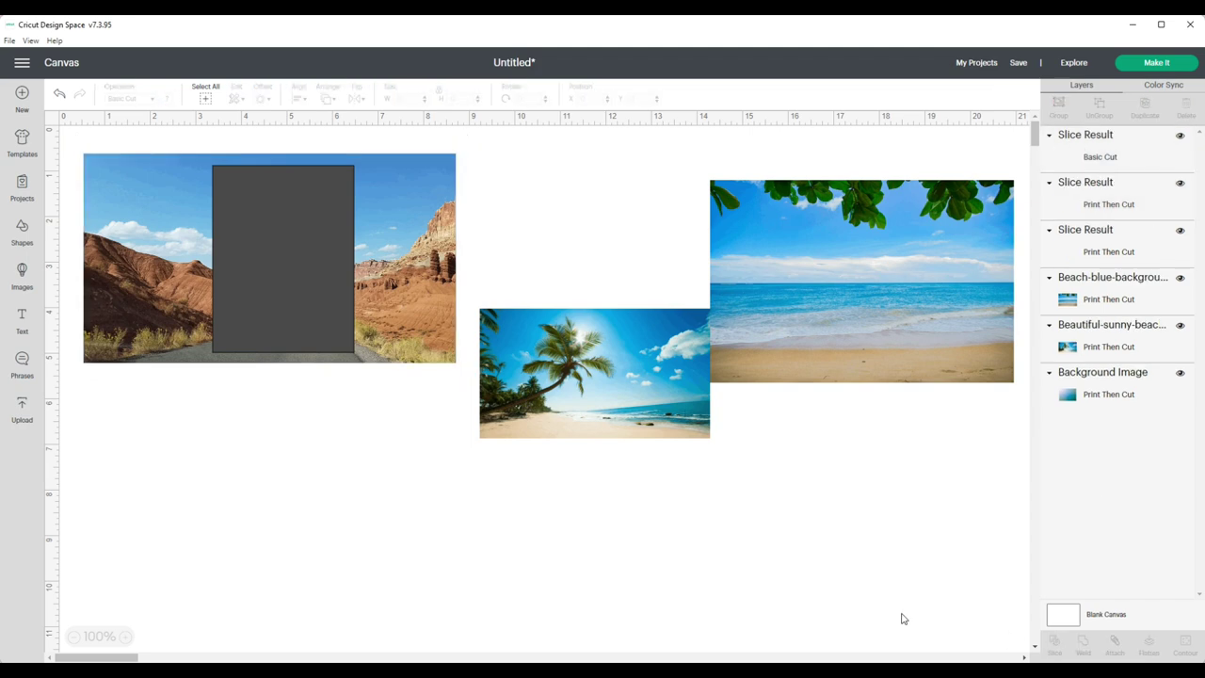
Step: Separate the canyon slice pieces, delete the leftover photo frame, and keep the canyon cutout and gray rectangle
left_click_drag(315, 281, 313, 467)
left_click_drag(325, 236, 600, 576)
left_click(343, 485)
left_click_drag(309, 265, 197, 244)
left_click(264, 414)
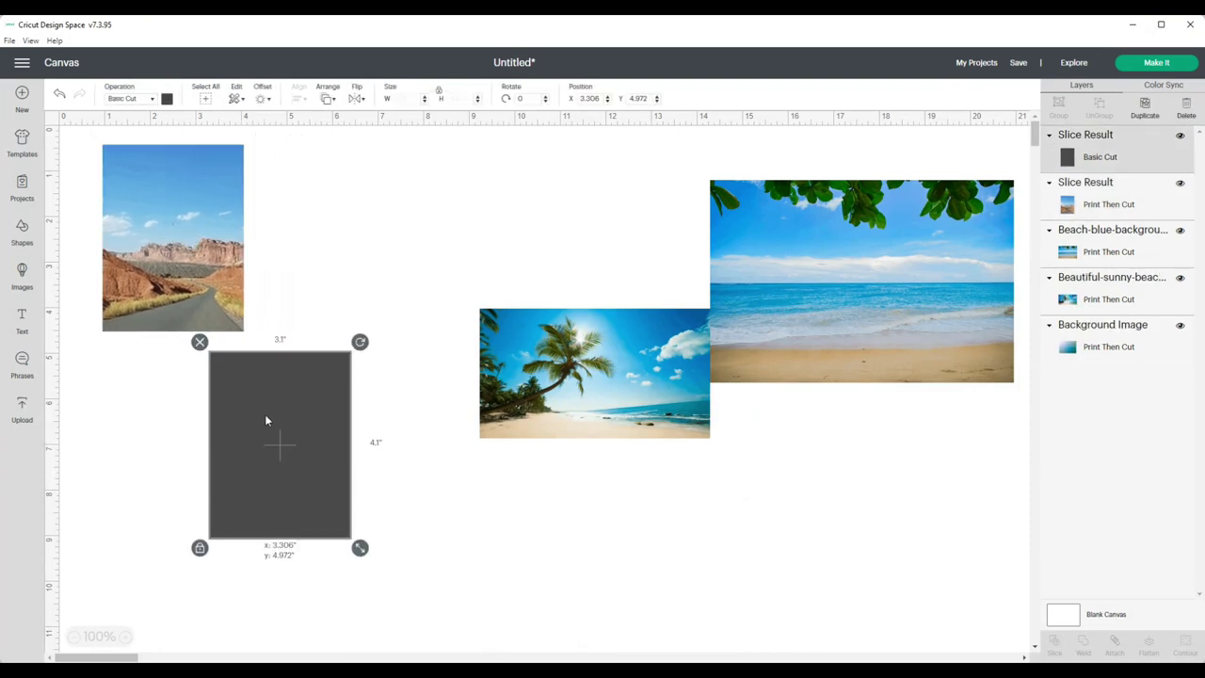
Step: Enlarge the palm beach photo to about 10.5" by 5.9" and clear the other images away from it
left_click(583, 406)
left_click_drag(282, 453, 224, 473)
left_click_drag(692, 424, 857, 511)
left_click_drag(642, 446, 525, 407)
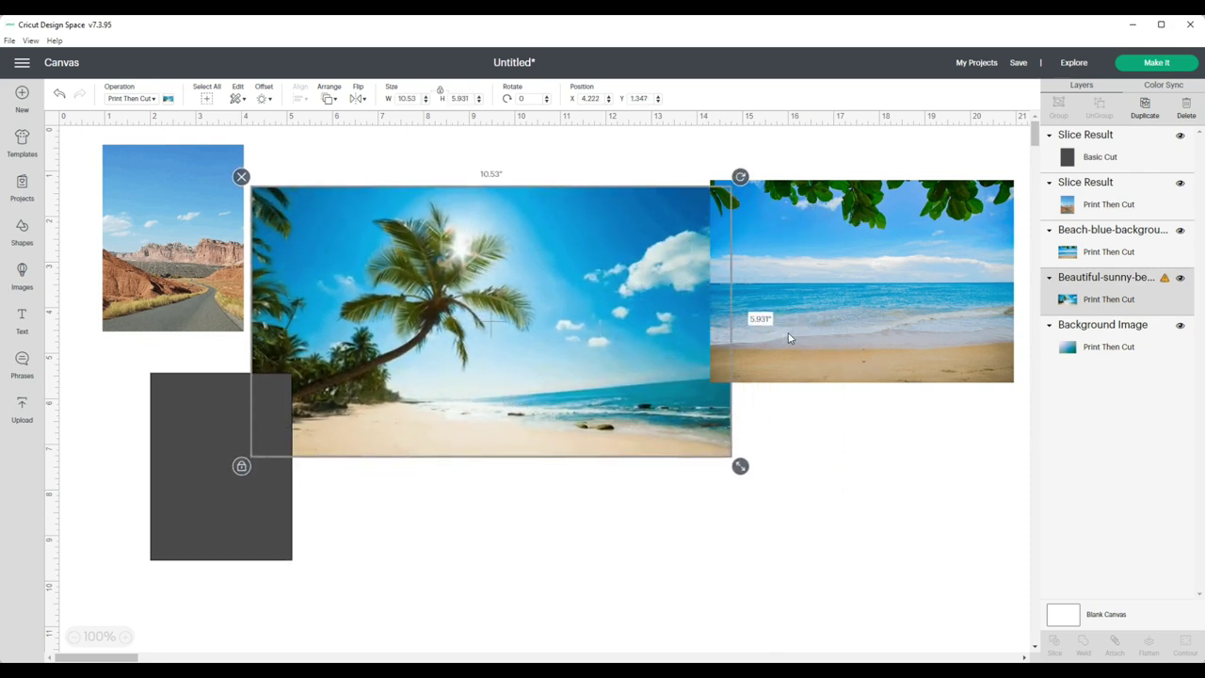
left_click_drag(781, 282, 1013, 283)
left_click_drag(791, 231, 1017, 242)
Step: Place the gray rectangle over the palm photo just beside the palm tree and slice the photo with it
left_click_drag(277, 462, 570, 349)
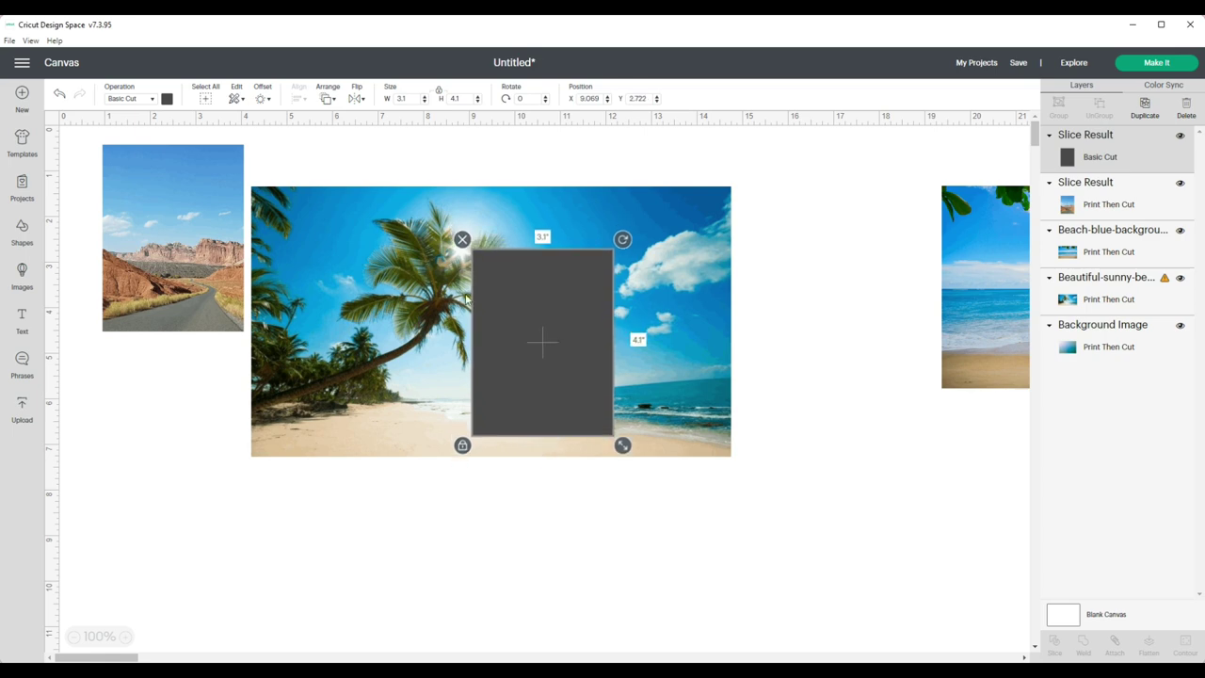
left_click_drag(251, 170, 743, 469)
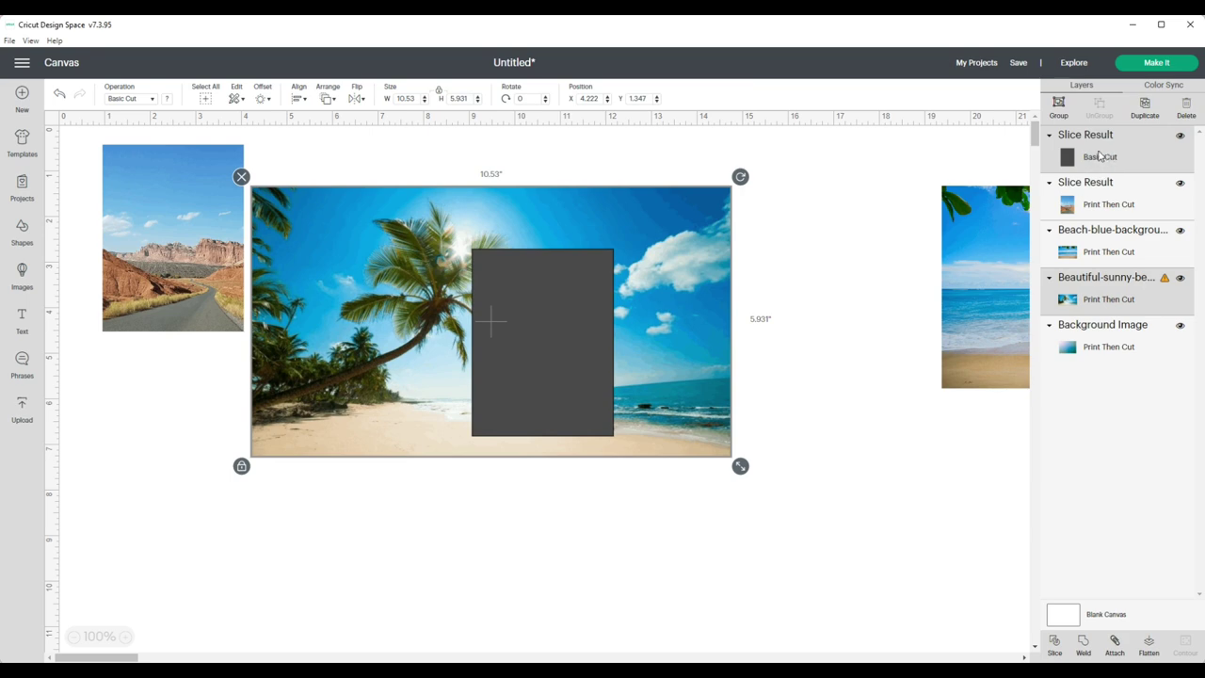
left_click(1056, 644)
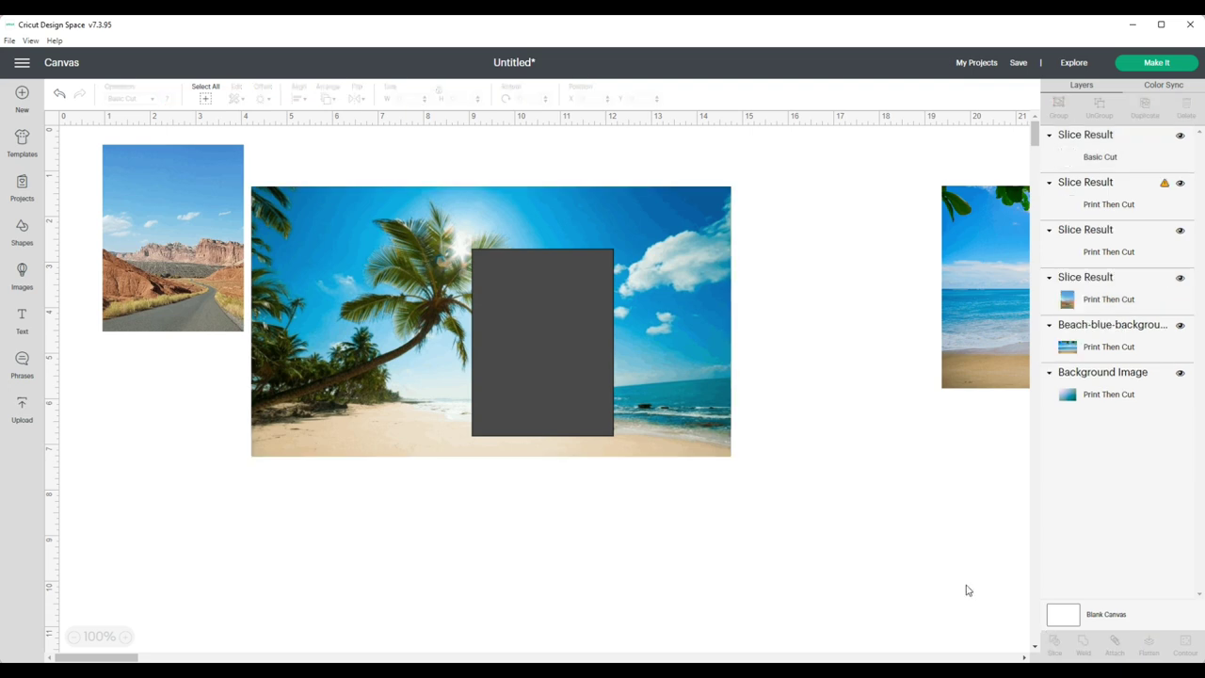
Step: Place the palm beach cutout beside the canyon cutout and delete the leftover palm photo
left_click_drag(679, 395, 1036, 542)
left_click_drag(541, 301, 470, 554)
left_click_drag(511, 361, 317, 261)
left_click(765, 473)
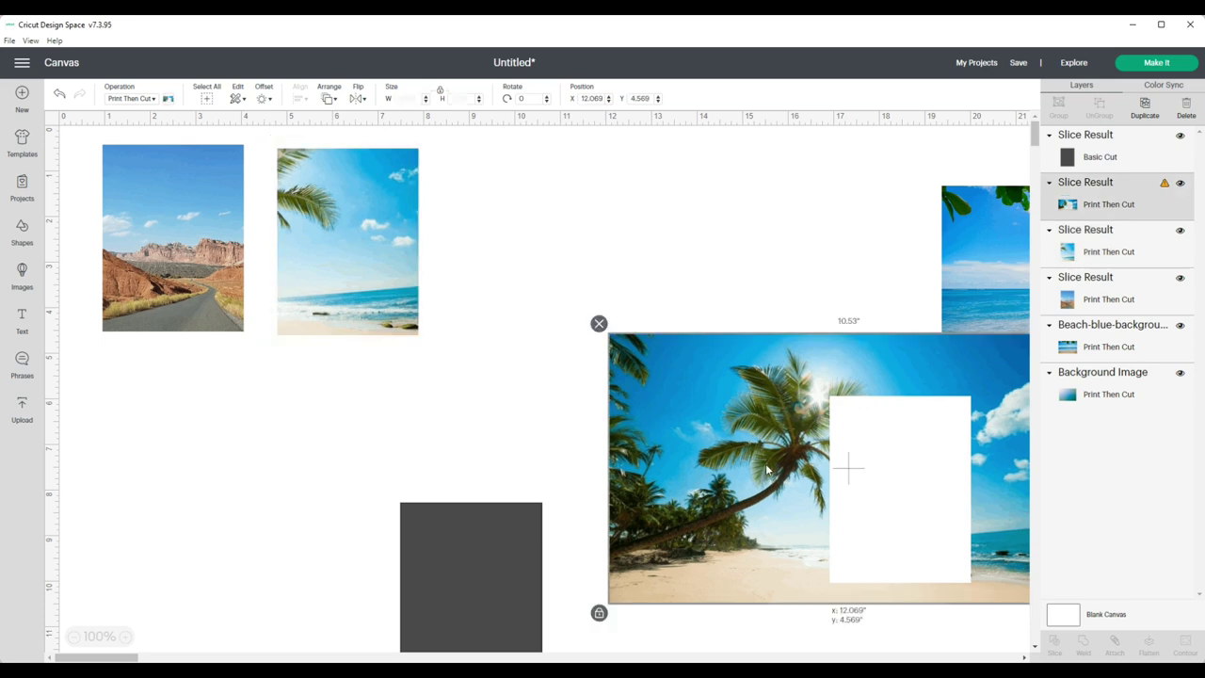
left_click(599, 324)
Step: Move the leafy beach photo into open canvas space, enlarge it, and place the gray rectangle over its middle
left_click_drag(950, 295, 562, 314)
left_click_drag(847, 415, 922, 466)
left_click_drag(491, 558, 741, 322)
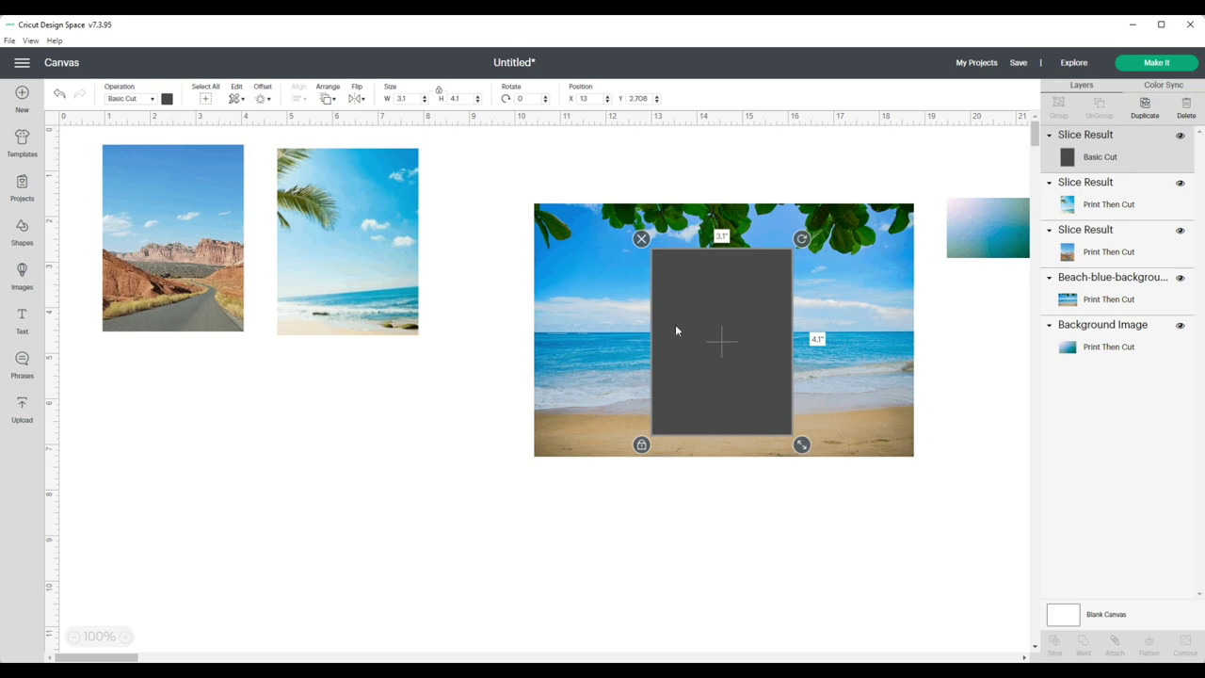
Step: Slice the leafy beach photo with the rectangle and place the cutout beside the palm cutout, clear of the leftover photo
left_click_drag(502, 187, 930, 481)
left_click(1055, 646)
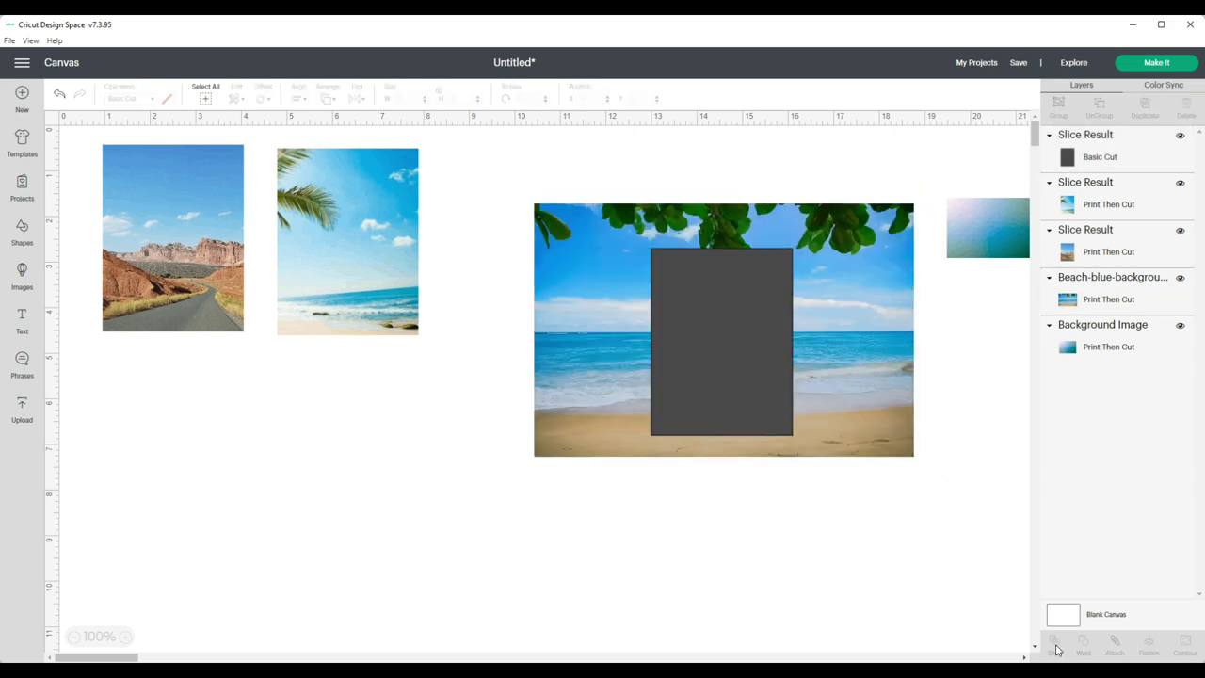
left_click_drag(842, 403, 1007, 517)
left_click_drag(672, 324, 578, 523)
left_click_drag(655, 252, 459, 159)
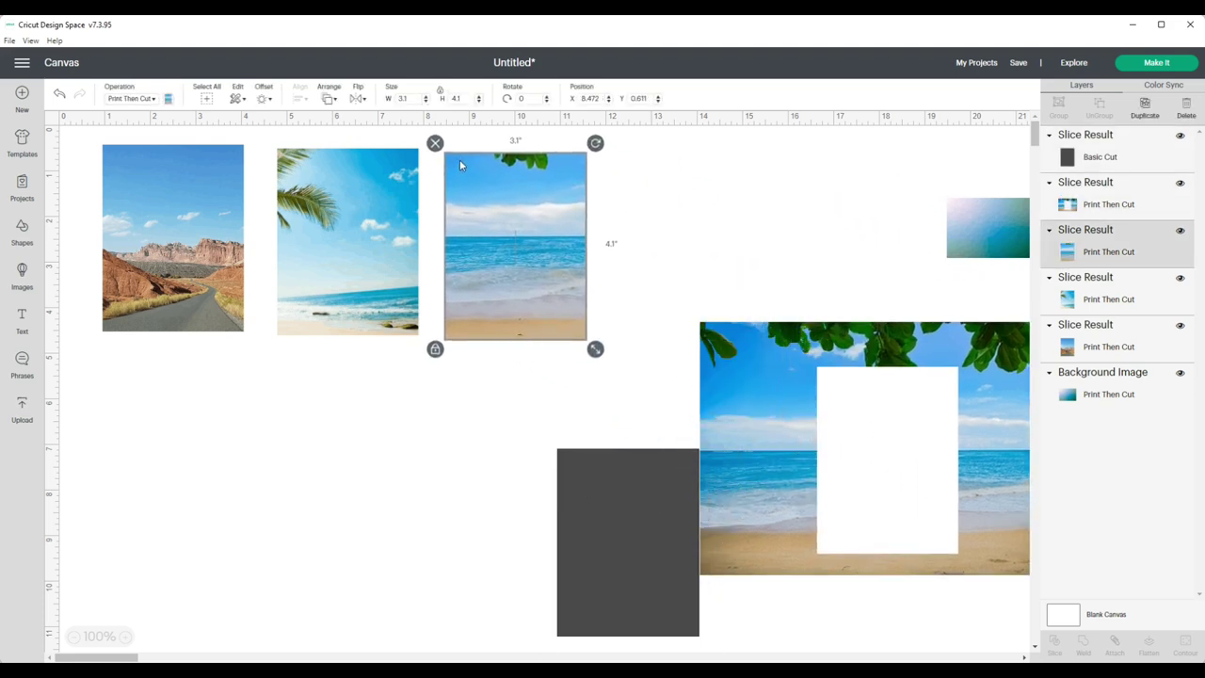
left_click_drag(755, 338, 985, 356)
Step: Move the gradient image beside the three cutouts and enlarge it to about 7.2" by 5.1"
left_click_drag(970, 227, 713, 228)
left_click_drag(785, 270, 974, 405)
left_click_drag(871, 384, 804, 335)
left_click_drag(910, 358, 961, 394)
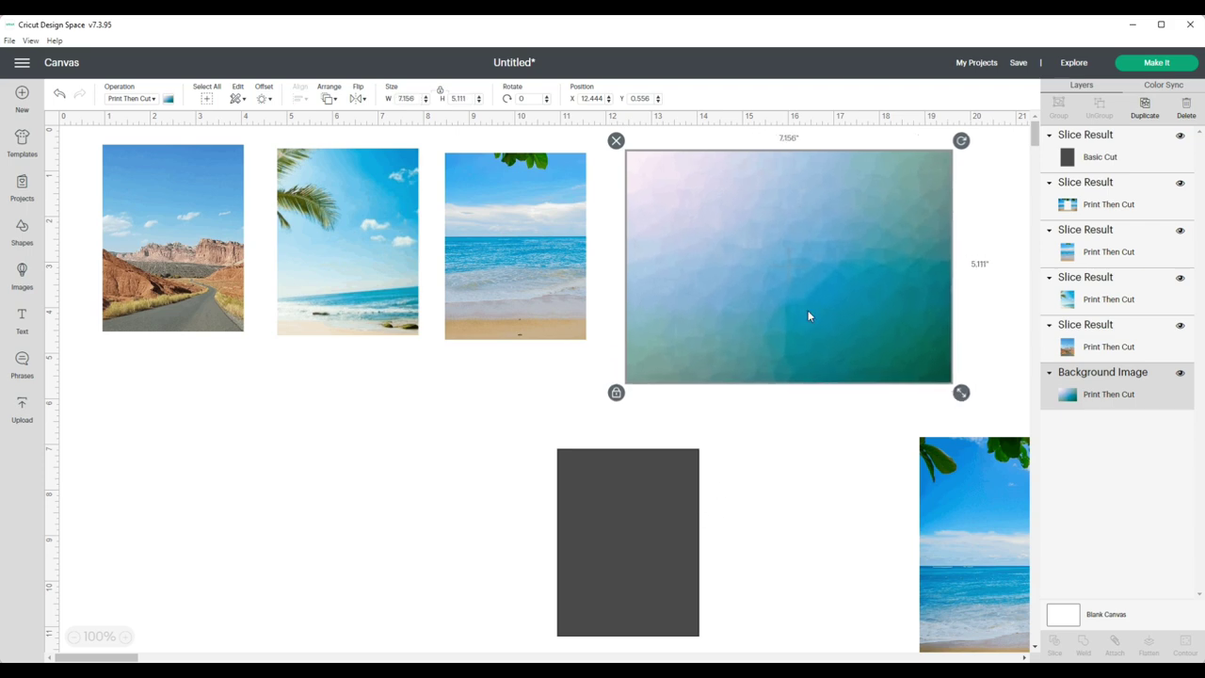
Step: Place the gray rectangle over the middle of the gradient image and slice the two shapes
left_click_drag(682, 510, 826, 229)
left_click(788, 439)
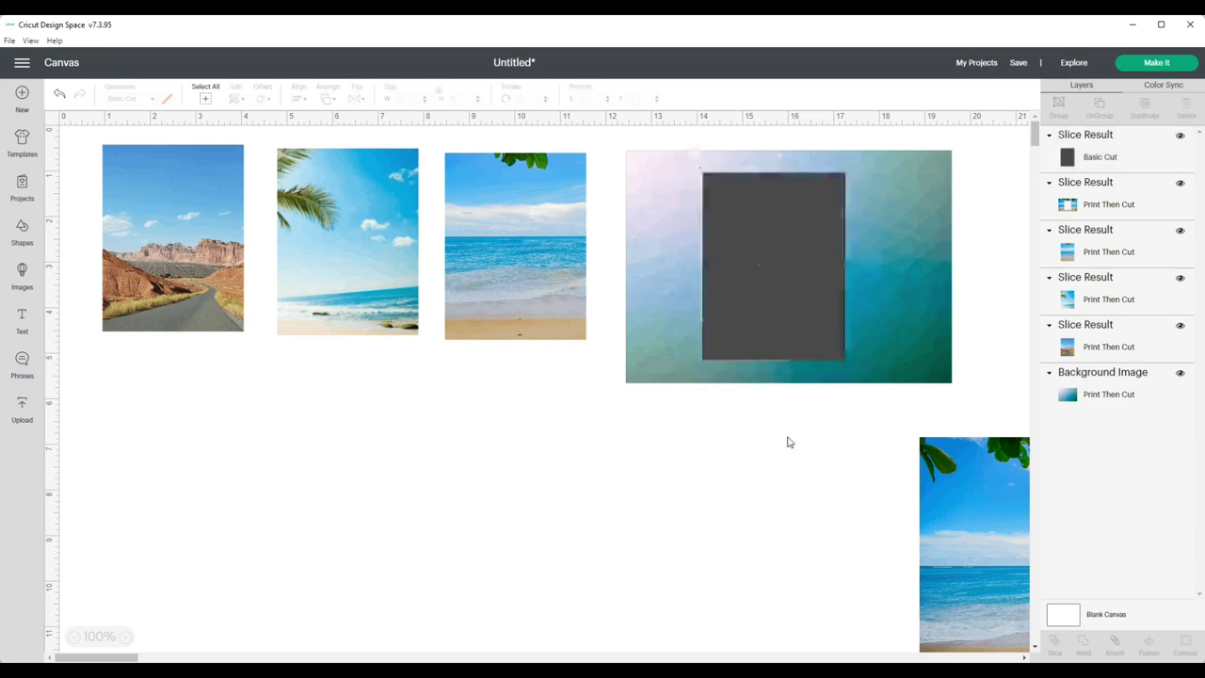
left_click_drag(607, 144, 961, 397)
left_click(1055, 643)
Step: Move the leftover gradient and the gray rectangle aside, and place the gradient cutout beside the leafy beach cutout
left_click_drag(894, 346, 727, 571)
left_click_drag(785, 334, 907, 288)
left_click_drag(746, 283, 672, 265)
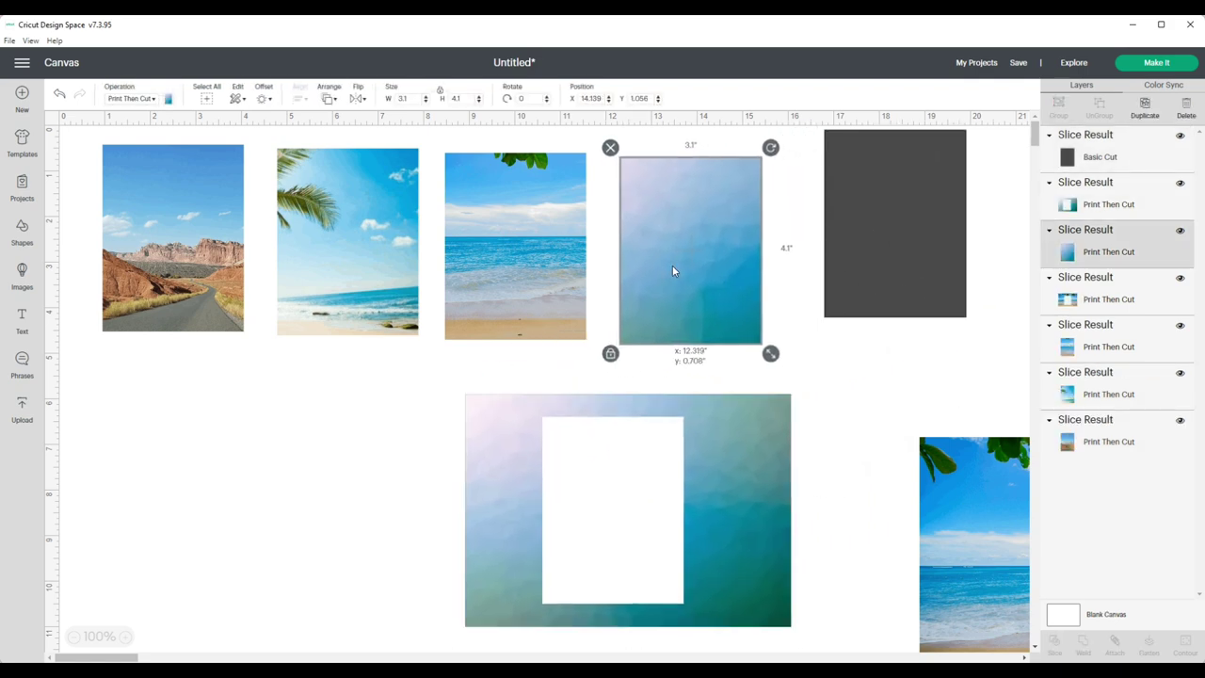
Step: Delete the leftover gradient image and the leftover leafy beach photo
left_click(498, 449)
key("Delete")
left_click(987, 550)
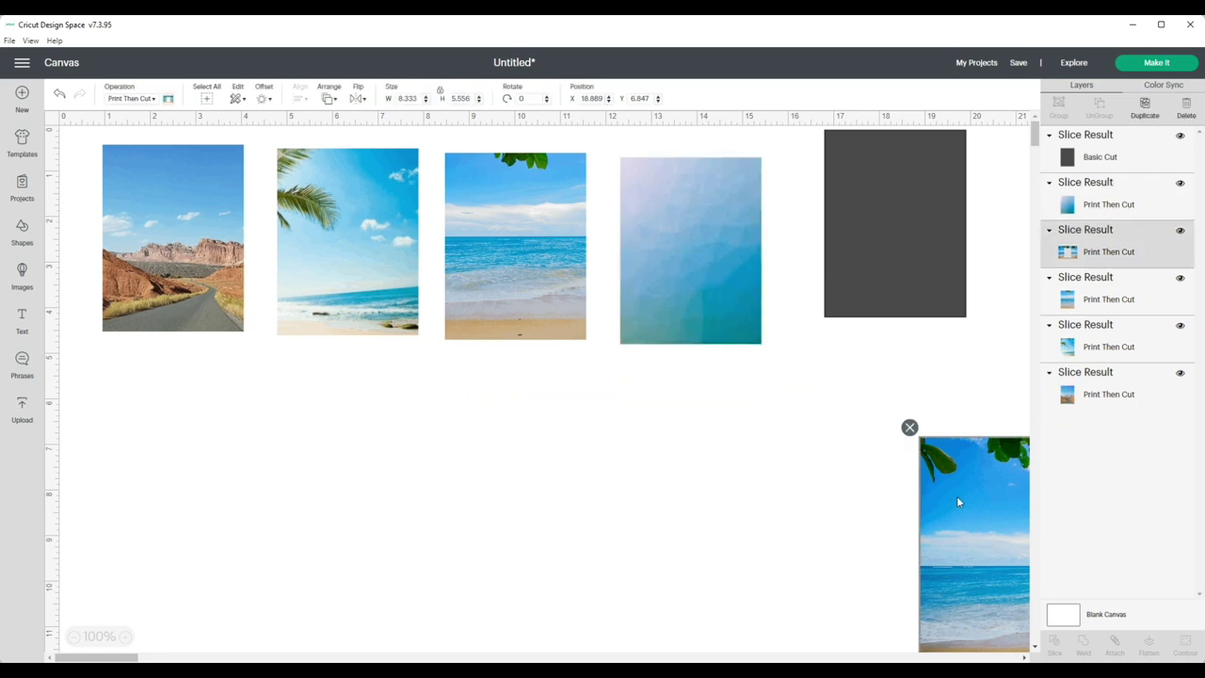
left_click(909, 428)
Step: Line up the four photo cutouts in an even row and delete the gray rectangle
left_click_drag(919, 291, 959, 547)
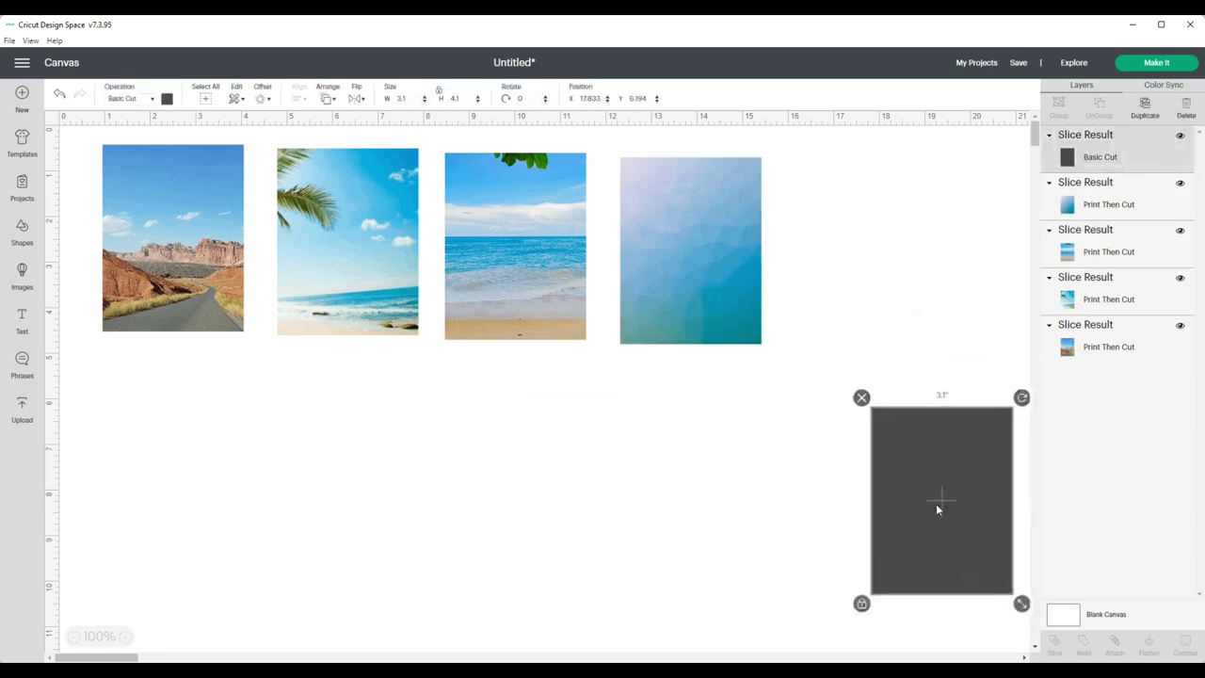
left_click_drag(524, 245, 524, 239)
left_click_drag(629, 249, 611, 239)
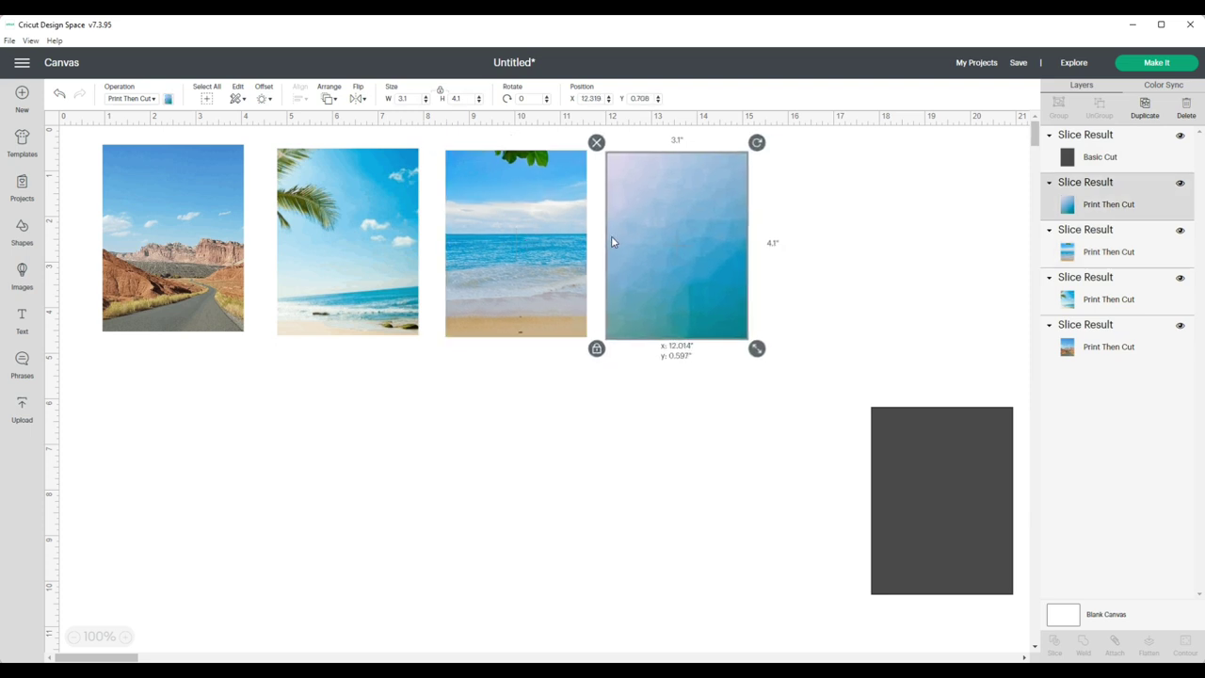
left_click_drag(366, 252, 374, 247)
mouse_move(207, 257)
left_mouse_down()
mouse_move(232, 259)
mouse_move(212, 269)
left_mouse_up()
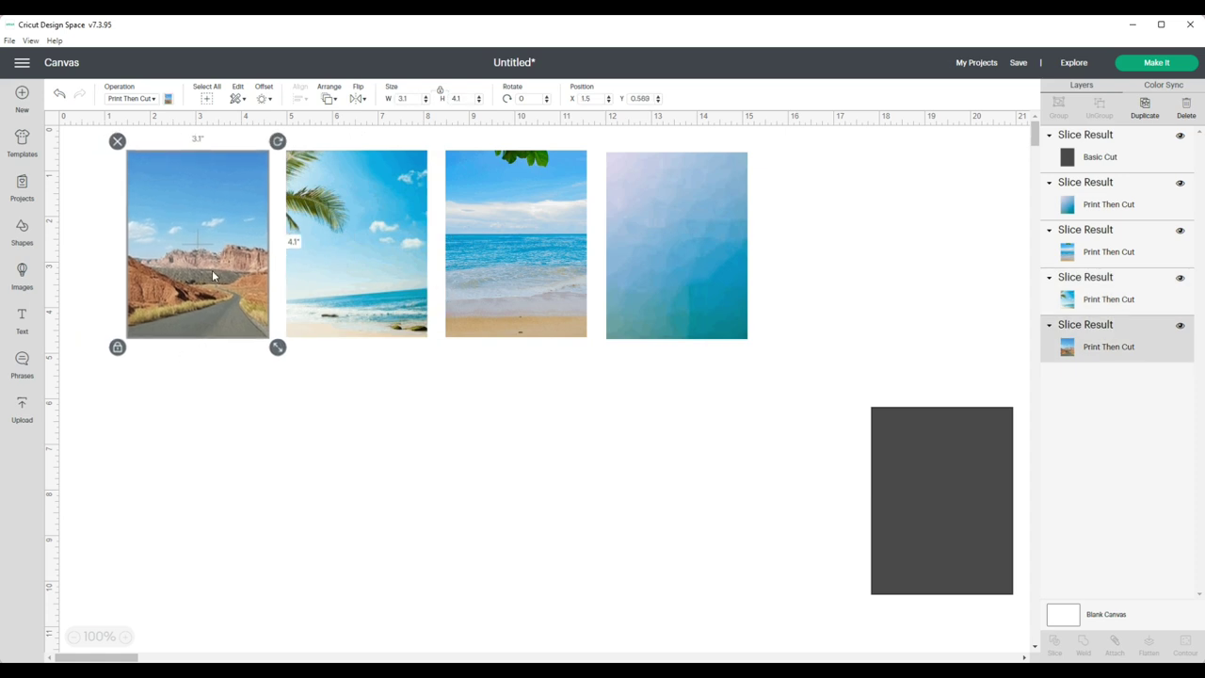
left_click_drag(917, 490, 828, 469)
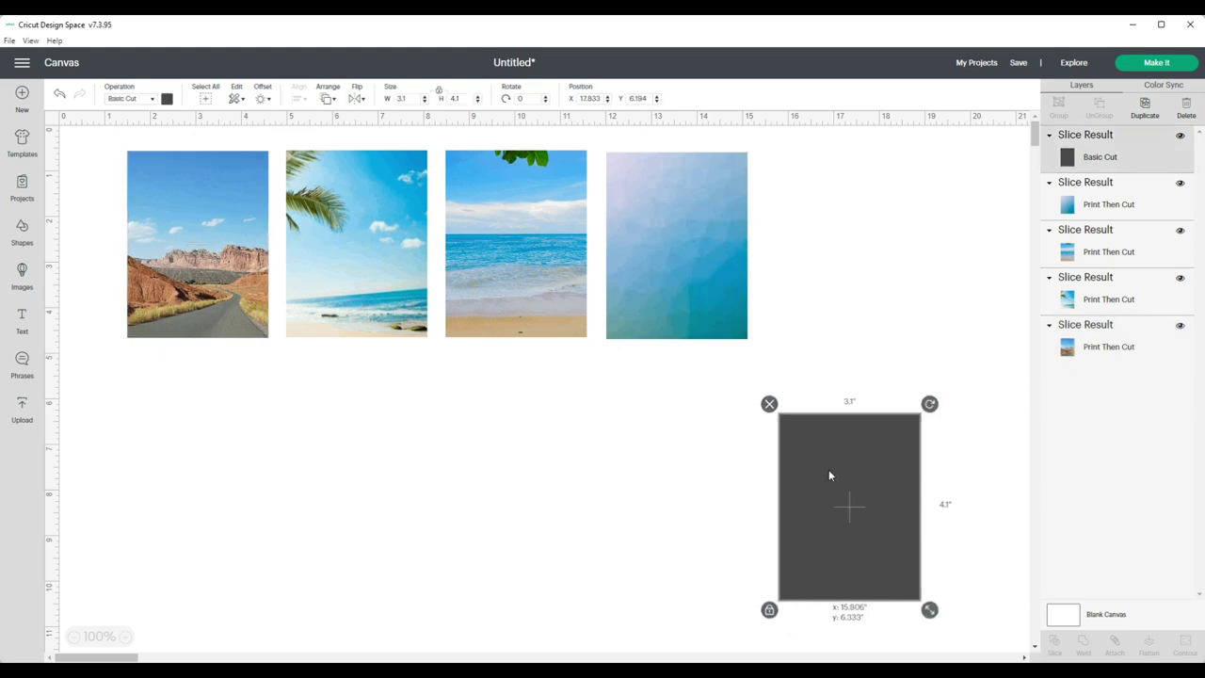
left_click(768, 404)
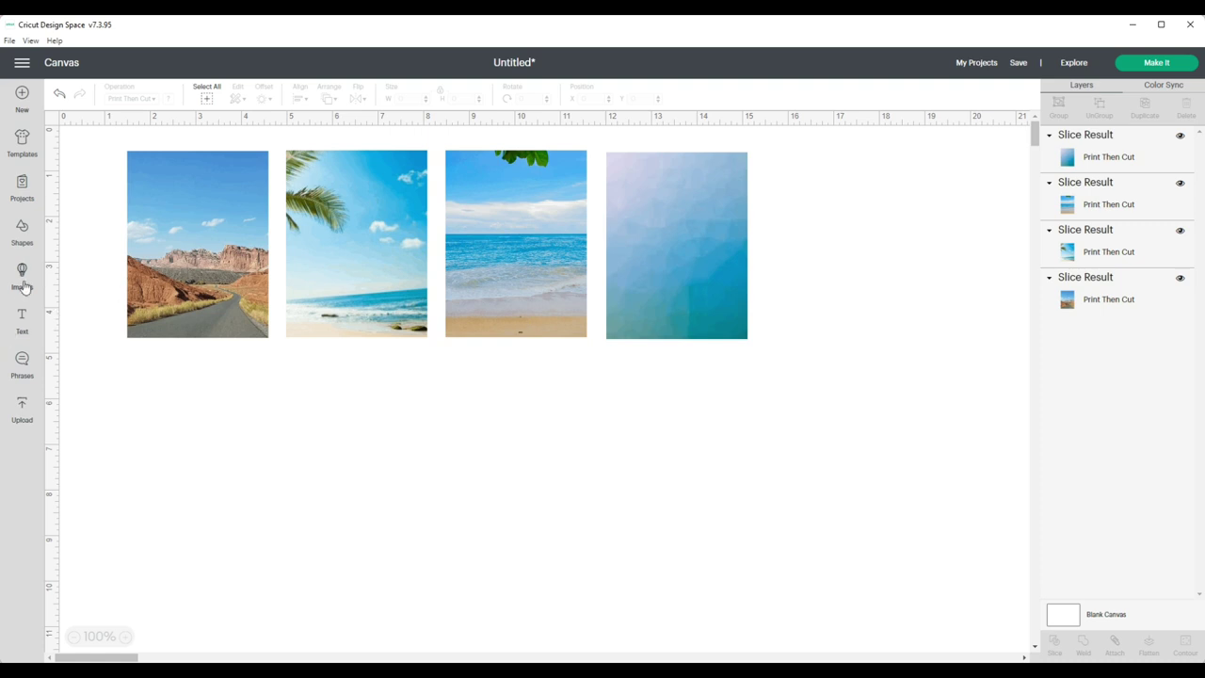
Step: Search the phrases for "vacay" and add the single-line "hey vacay hey" design to the canvas
left_click(21, 365)
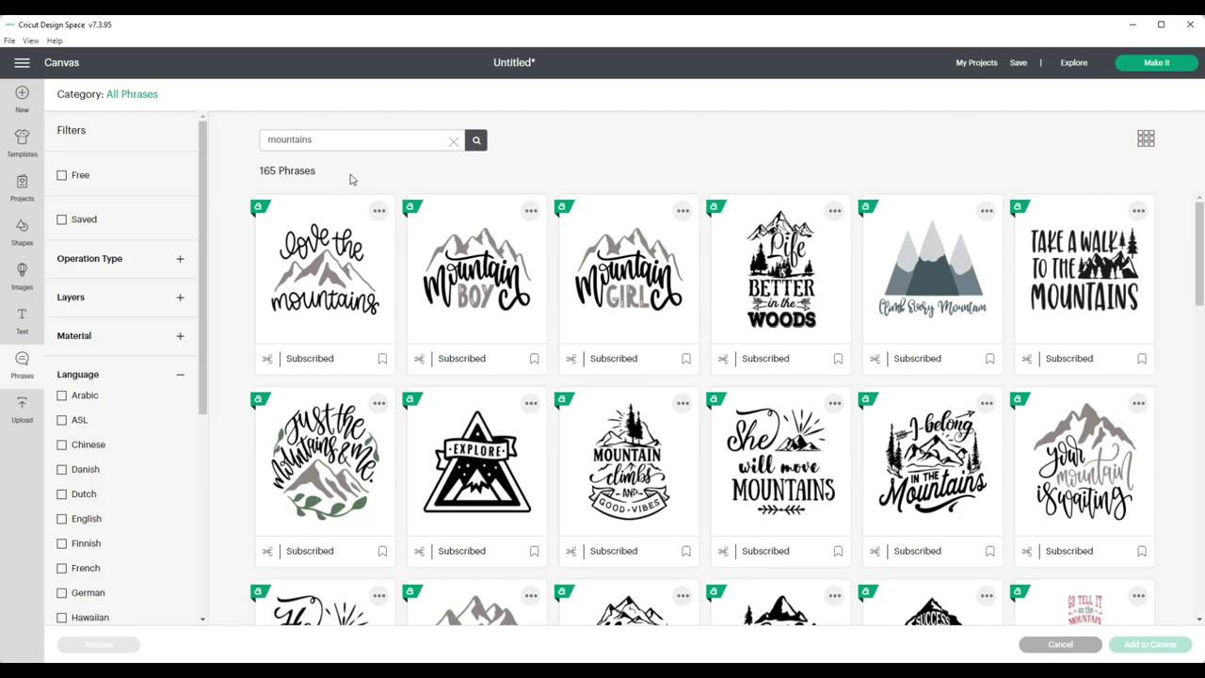
left_click_drag(336, 139, 220, 156)
type("vacay")
key("Return")
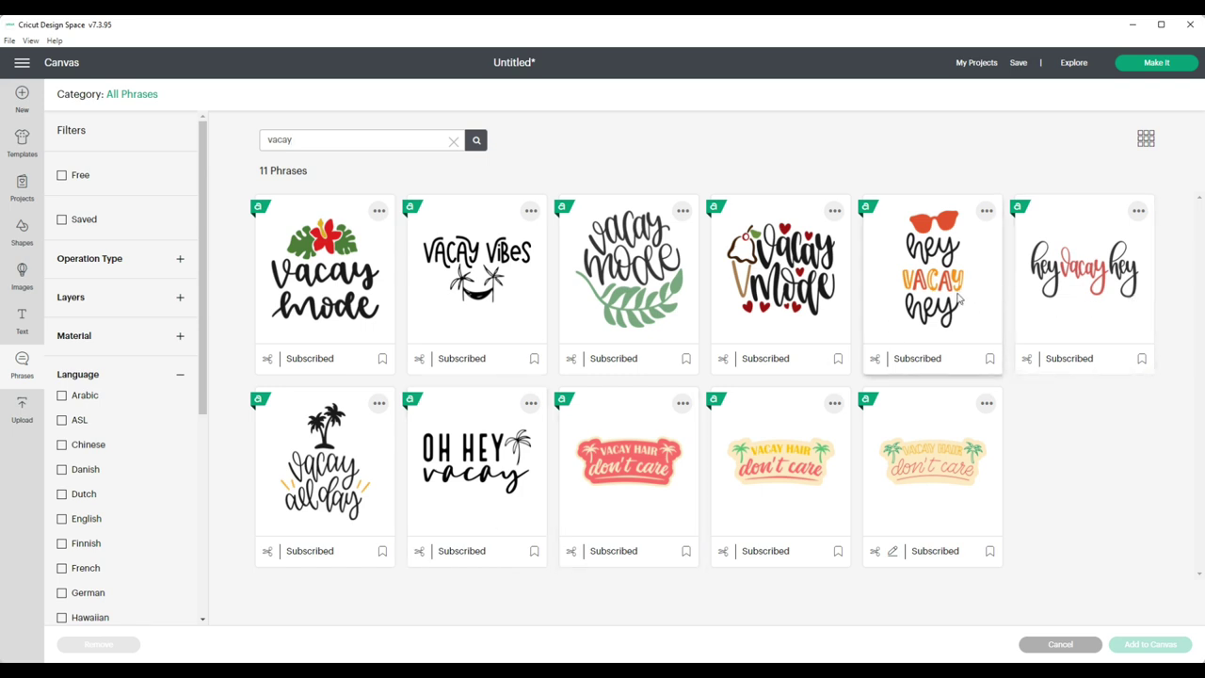
left_click(1102, 317)
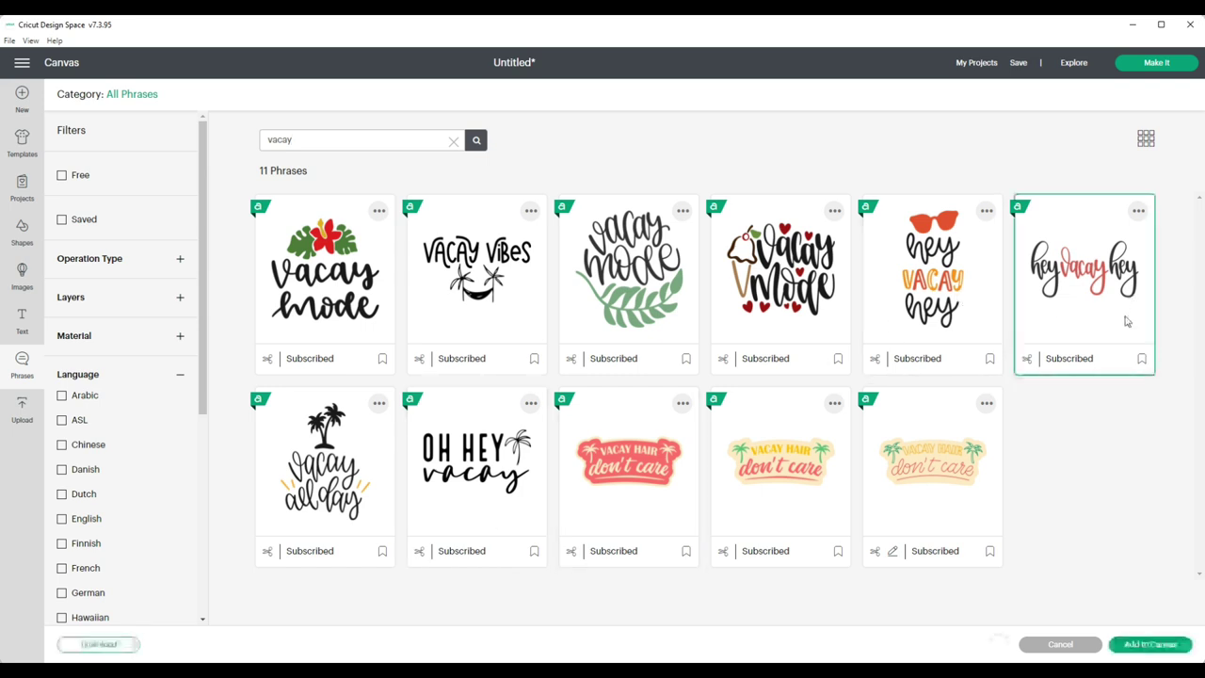
left_click(1148, 644)
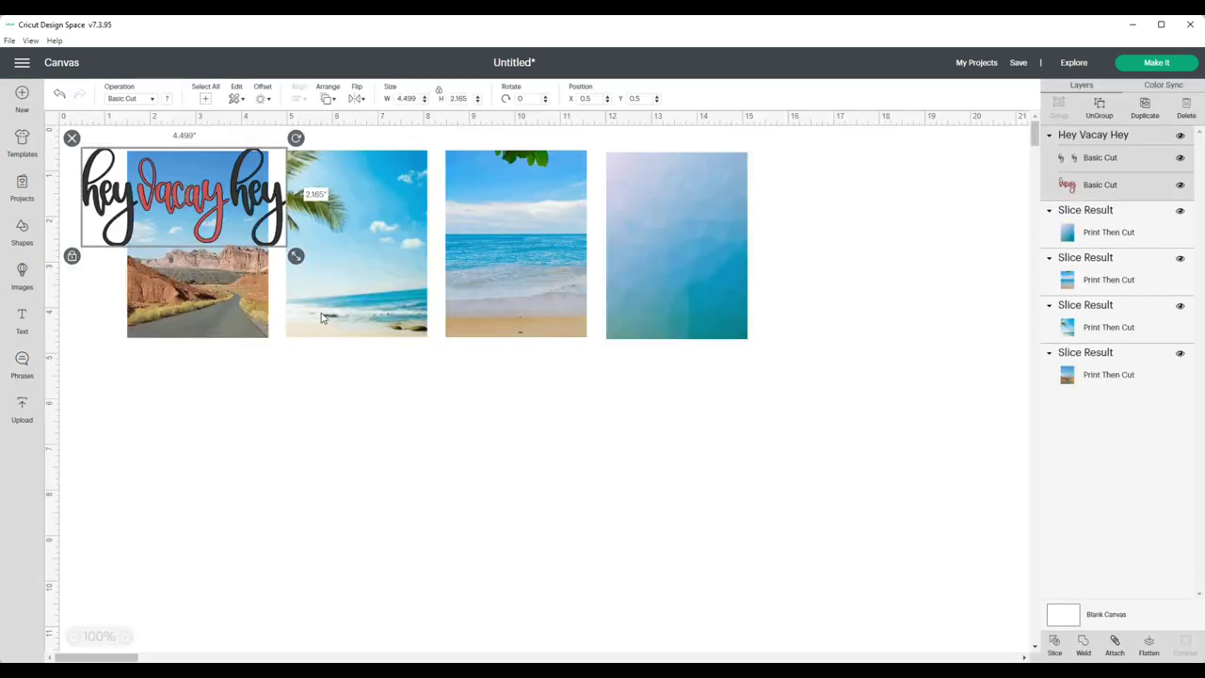
Step: Shrink the "hey vacay hey" phrase to fit within the leafy beach cutout and position it over the water
left_click_drag(230, 209, 393, 452)
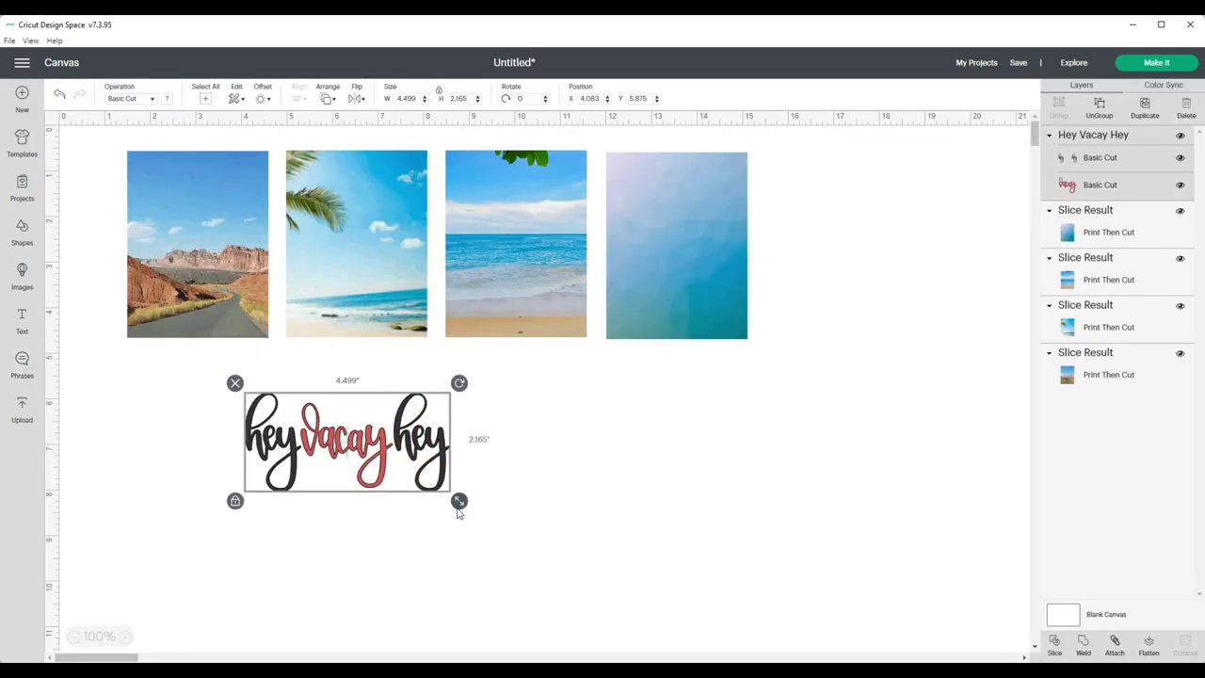
left_click_drag(458, 502, 385, 468)
left_click_drag(349, 410, 547, 248)
left_click(530, 391)
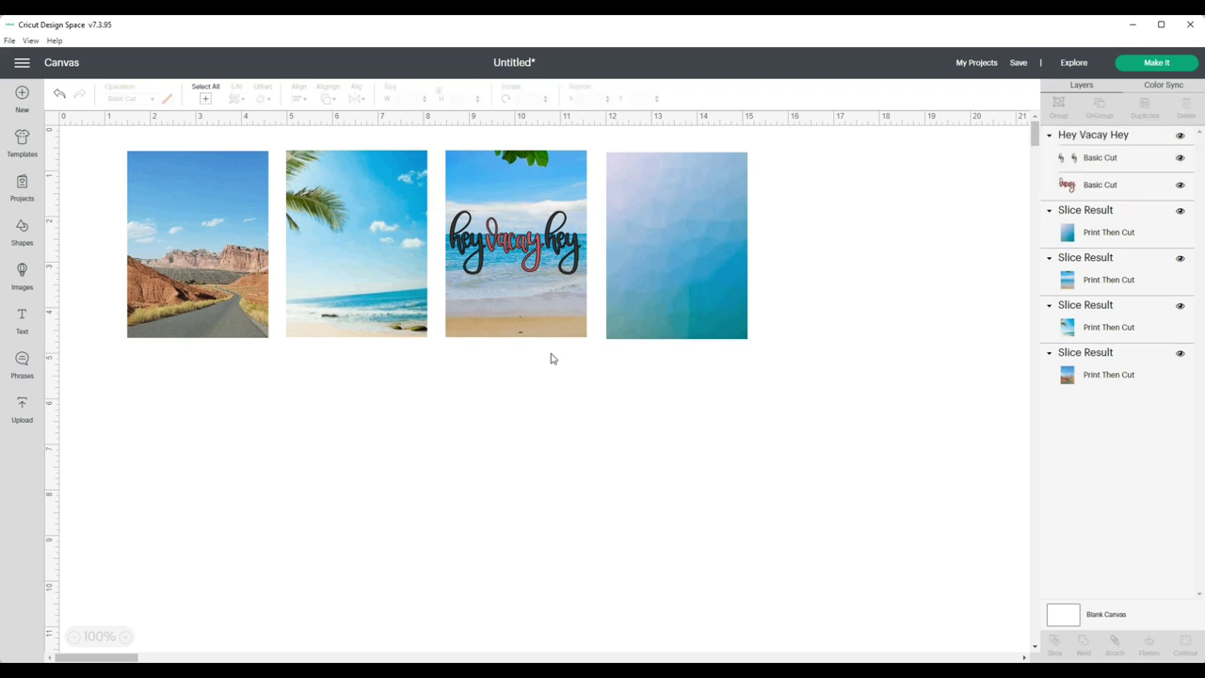
left_click_drag(544, 243, 383, 272)
left_click_drag(420, 313, 552, 250)
Step: Try other material colors on the word "vacay" in the phrase and settle on bright yellow
left_click(1129, 185)
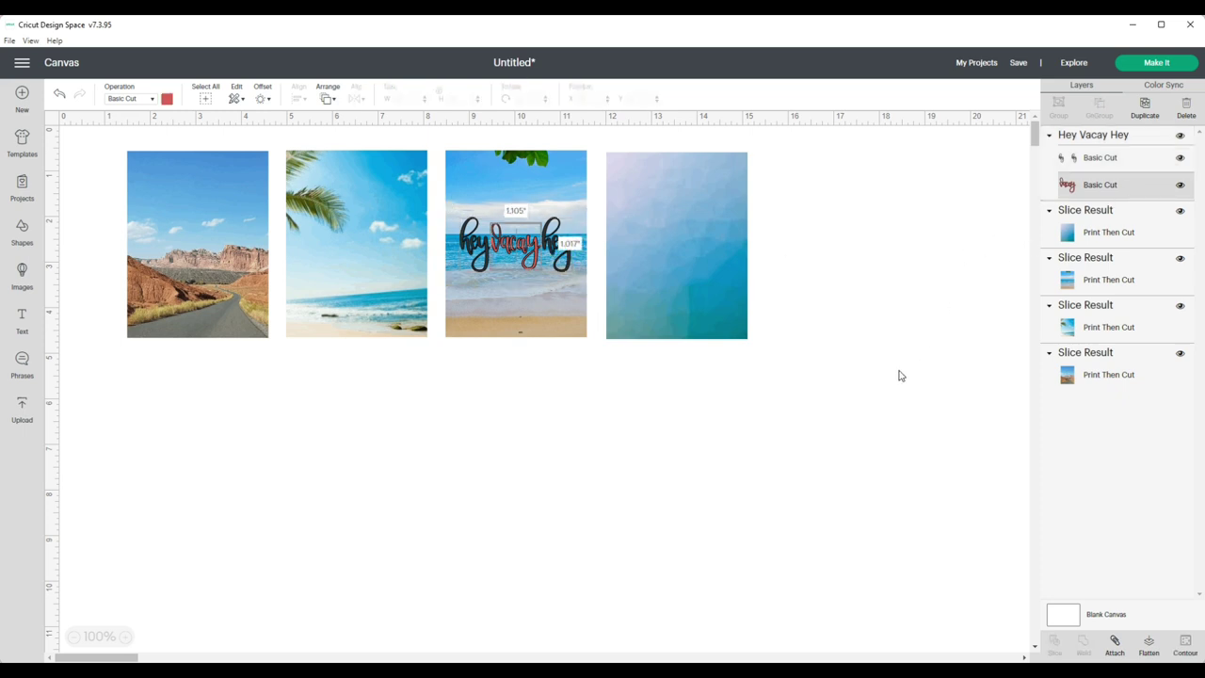
left_click(166, 99)
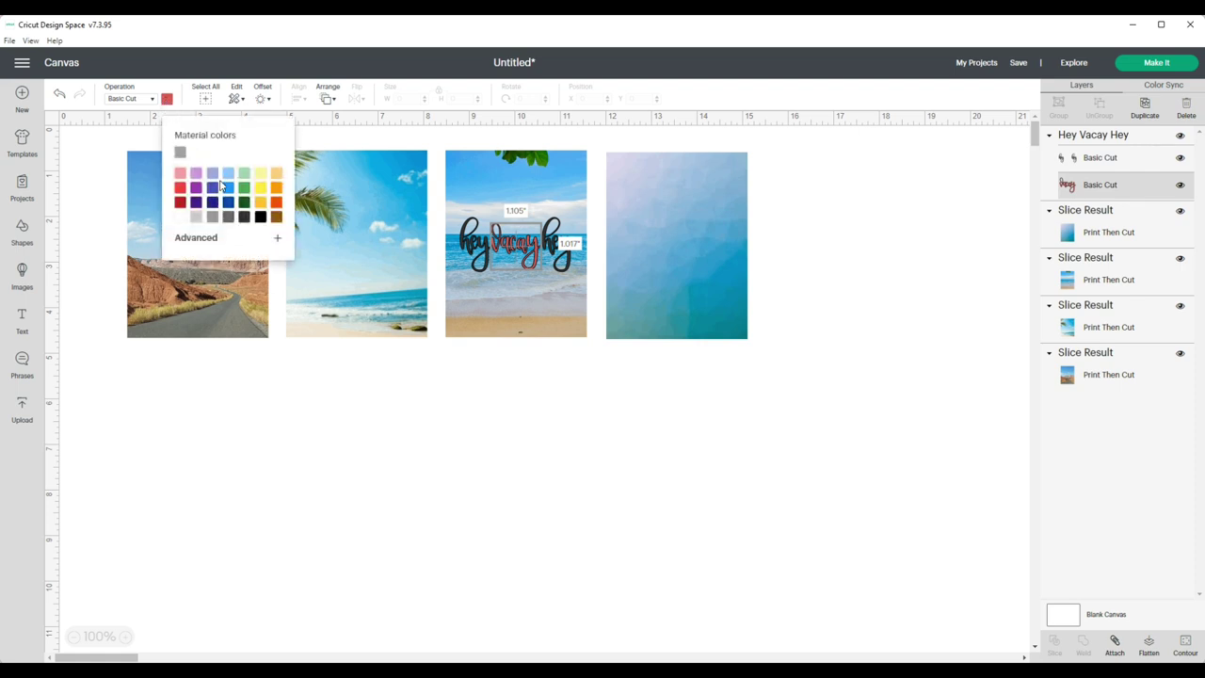
left_click(213, 188)
left_click(245, 188)
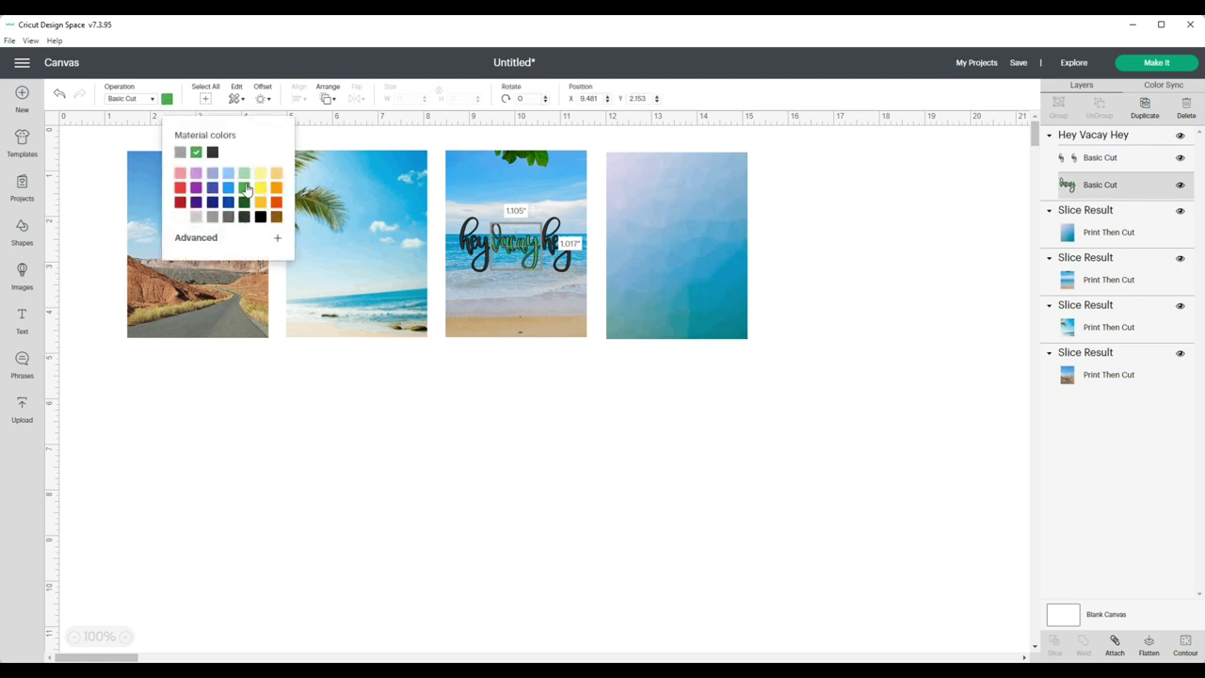
left_click(261, 189)
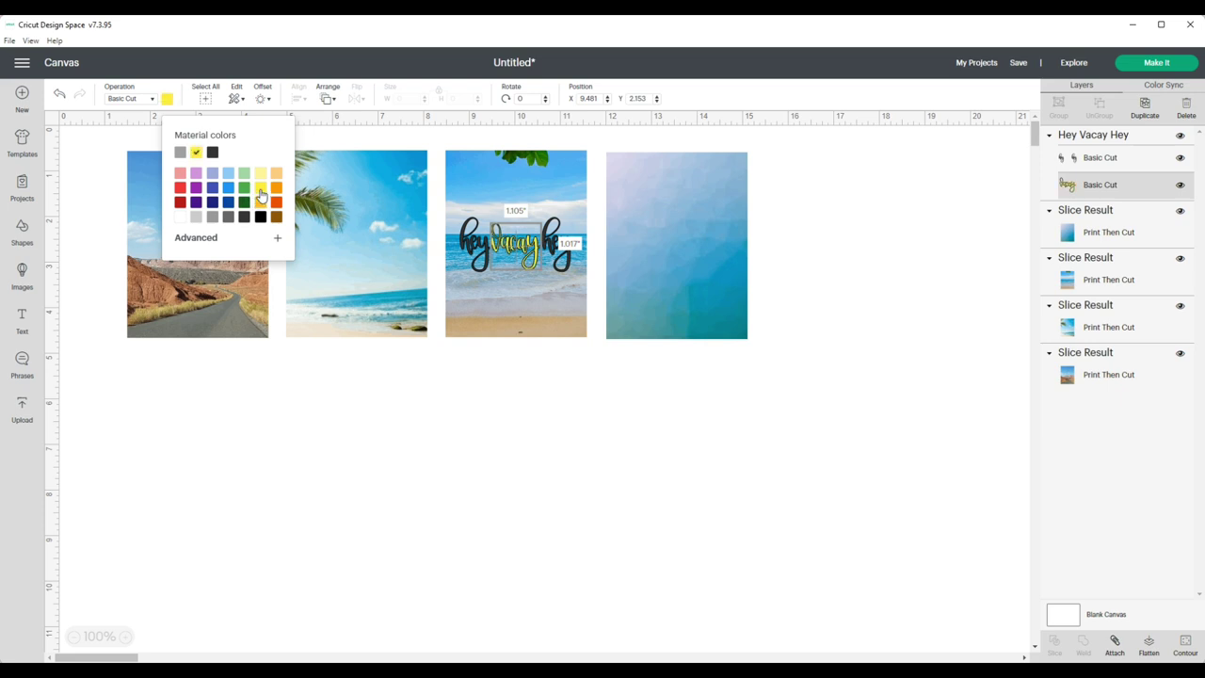
left_click(437, 392)
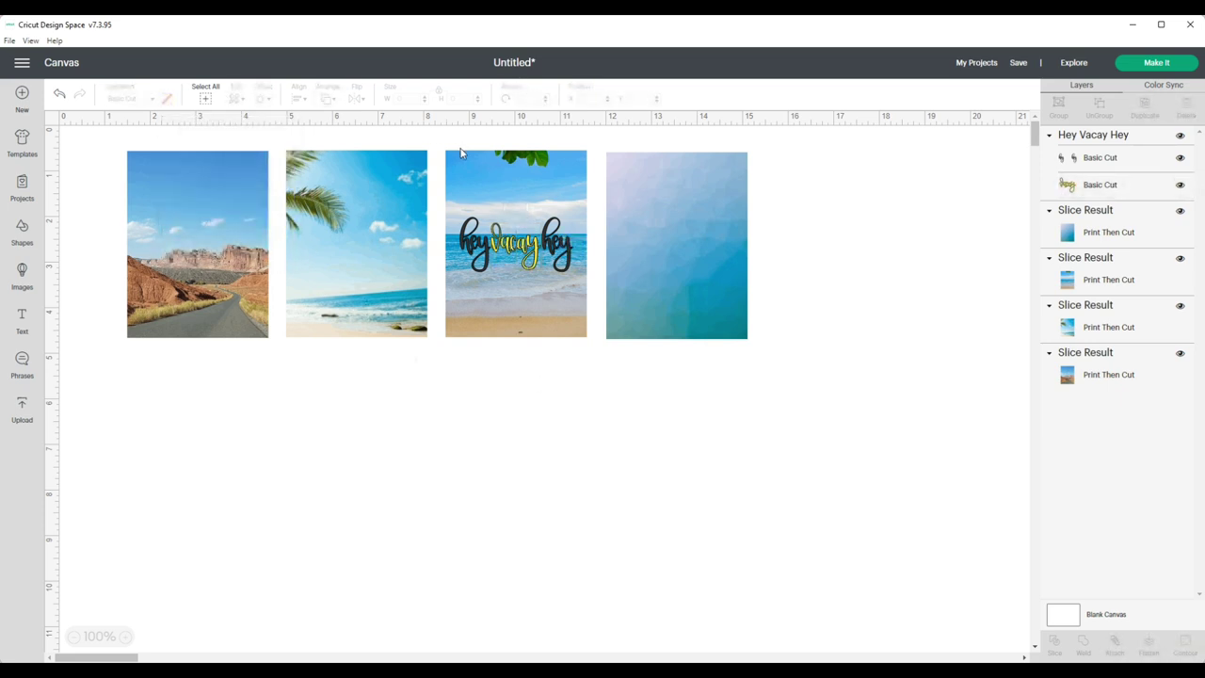
Step: Flatten the phrase with the leafy beach cutout, then move the flattened piece below the canyon cutout and the palm cutout into open space
left_click_drag(446, 147, 591, 344)
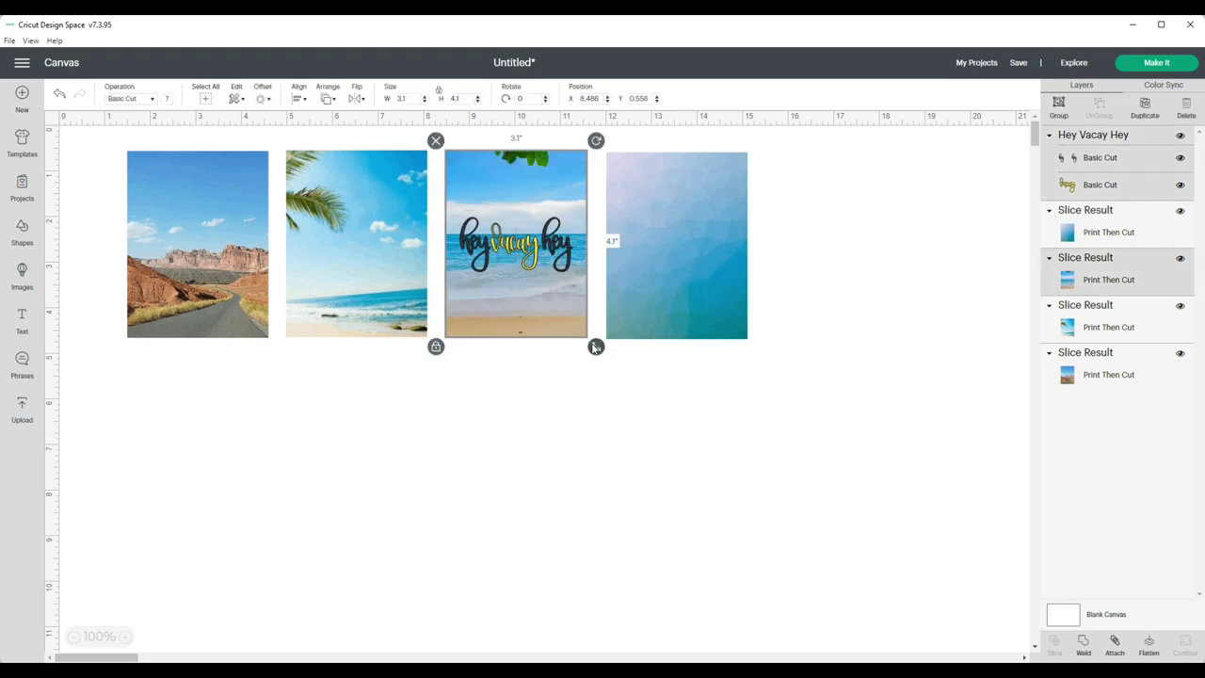
left_click(1148, 644)
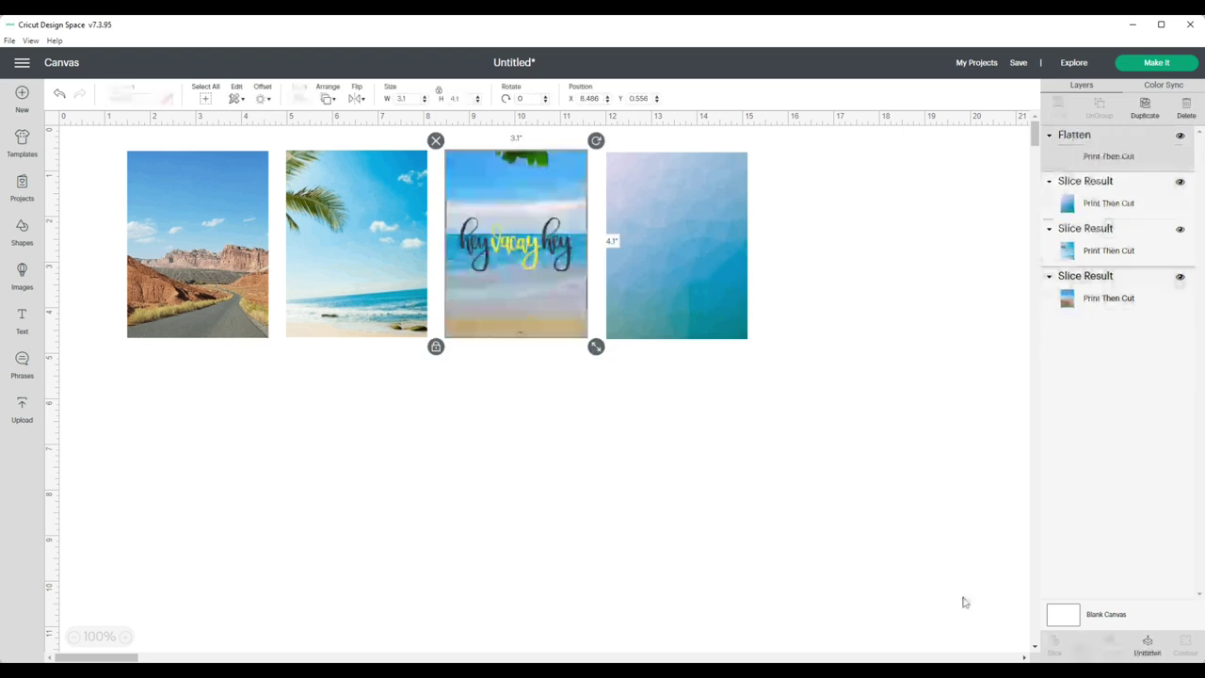
left_click_drag(519, 310, 186, 576)
left_click_drag(349, 273, 434, 346)
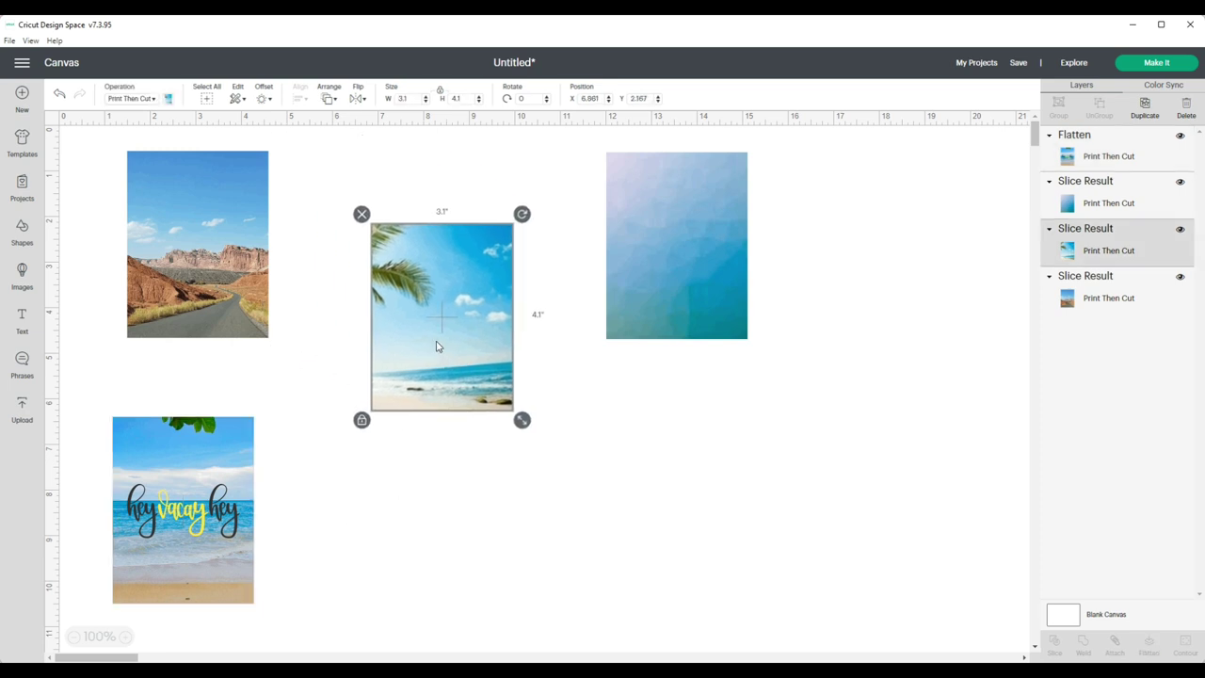
Step: Add the "Vacay Vibes" phrase with the palm trees and hammock to the canvas
left_click(22, 362)
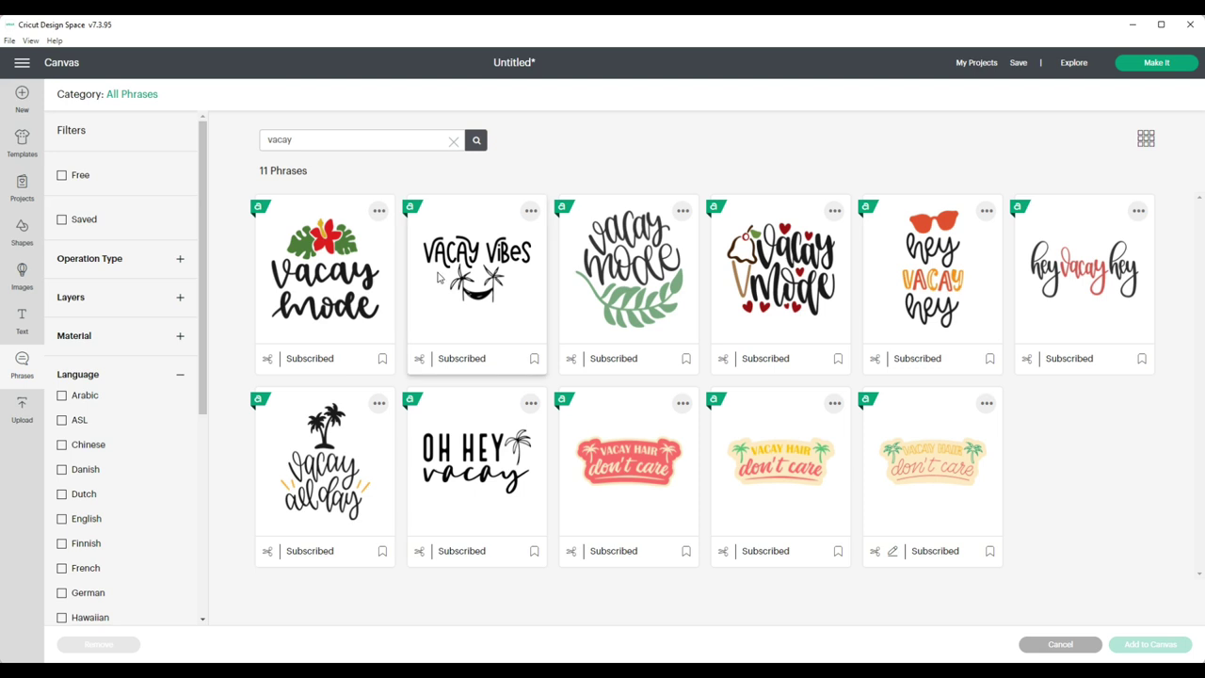
left_click(479, 311)
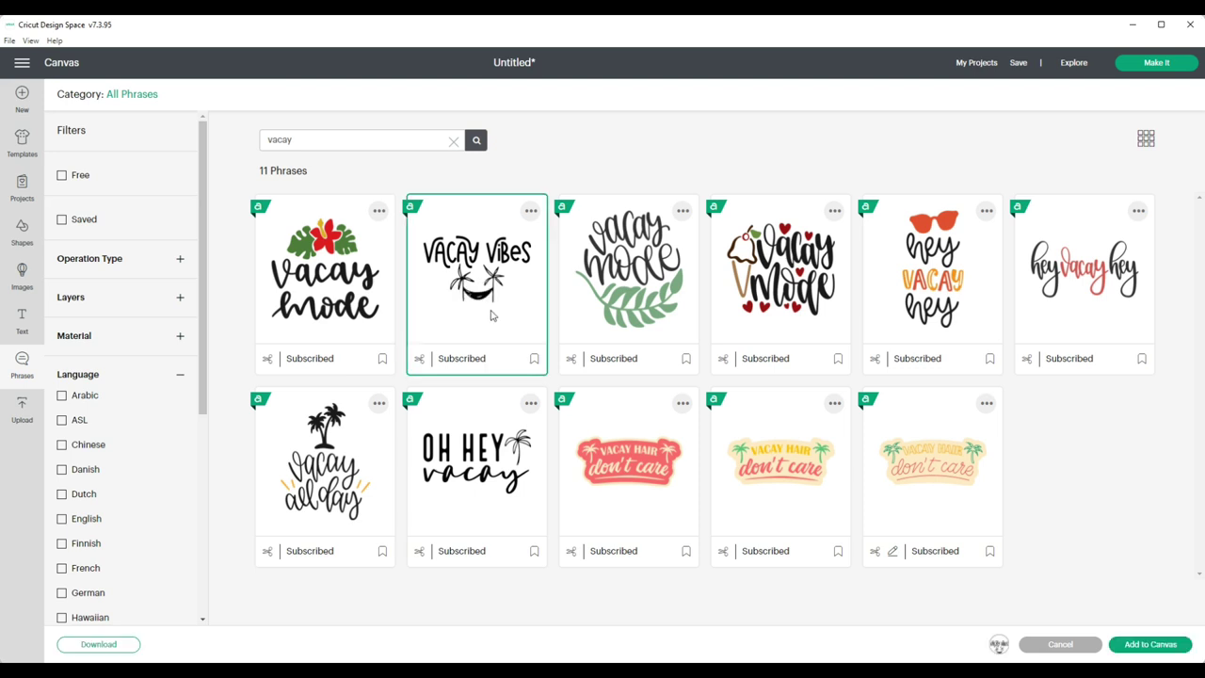
left_click(1148, 647)
Step: Shrink the Vacay Vibes phrase to about 2.5" by 1.4" and place it over the lower part of the palm beach cutout
left_click_drag(356, 294, 613, 514)
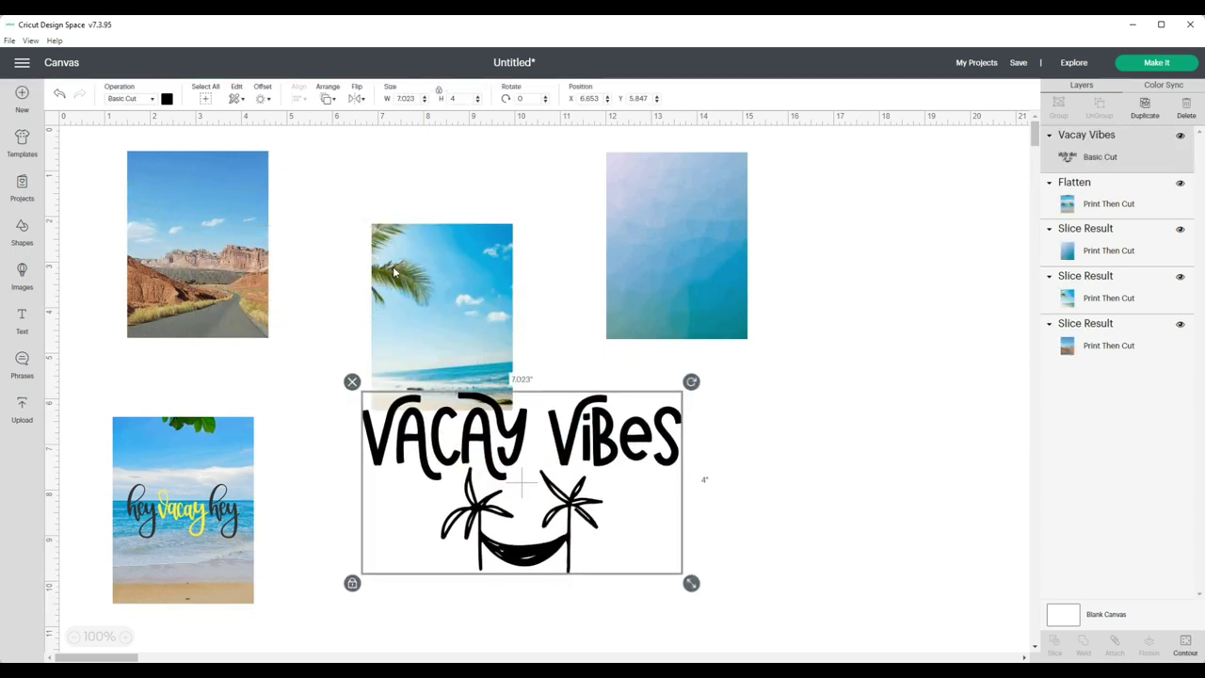
left_click_drag(691, 582, 460, 375)
left_click(476, 451)
left_click(477, 481)
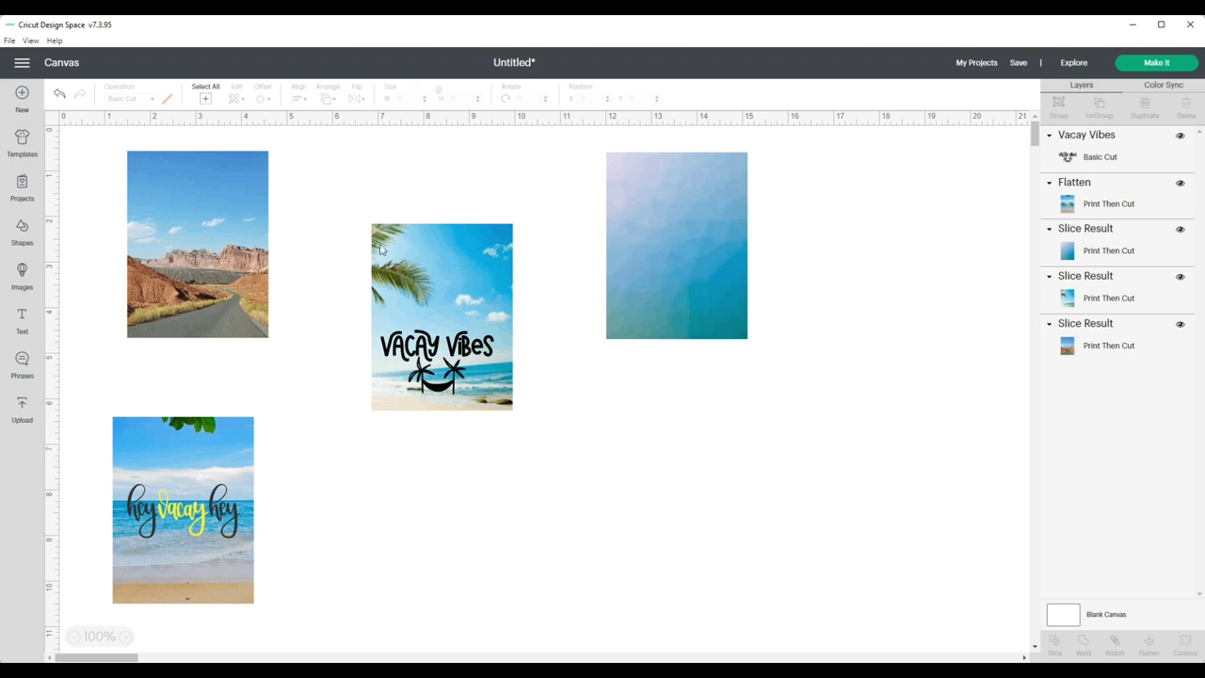
Step: Clear the three plain cutouts to the far side of the canvas and move the Vacay Vibes phrase into empty space
left_click(434, 382)
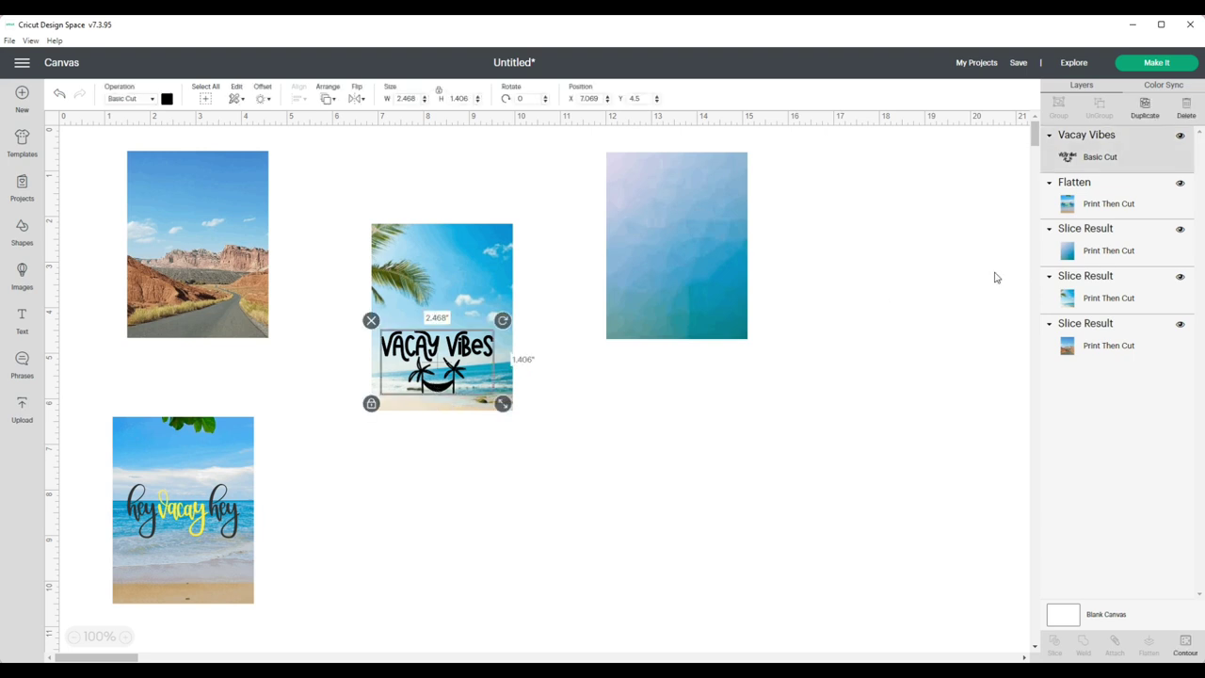
left_click_drag(456, 369, 336, 441)
left_click_drag(198, 244, 926, 450)
left_click_drag(442, 317, 795, 389)
left_click_drag(739, 325, 943, 325)
left_click_drag(343, 422, 172, 184)
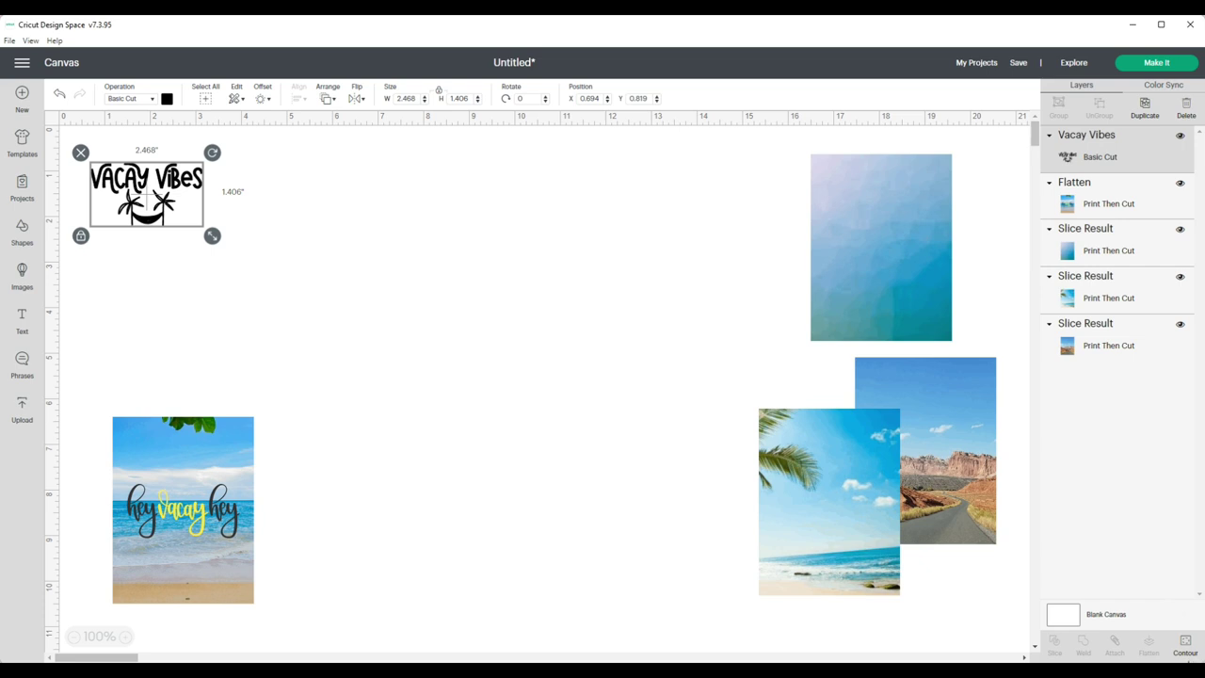
Step: Hide the contours of the hammock-and-palms outline and the palm leaf details in the Vacay Vibes phrase
left_click(1185, 651)
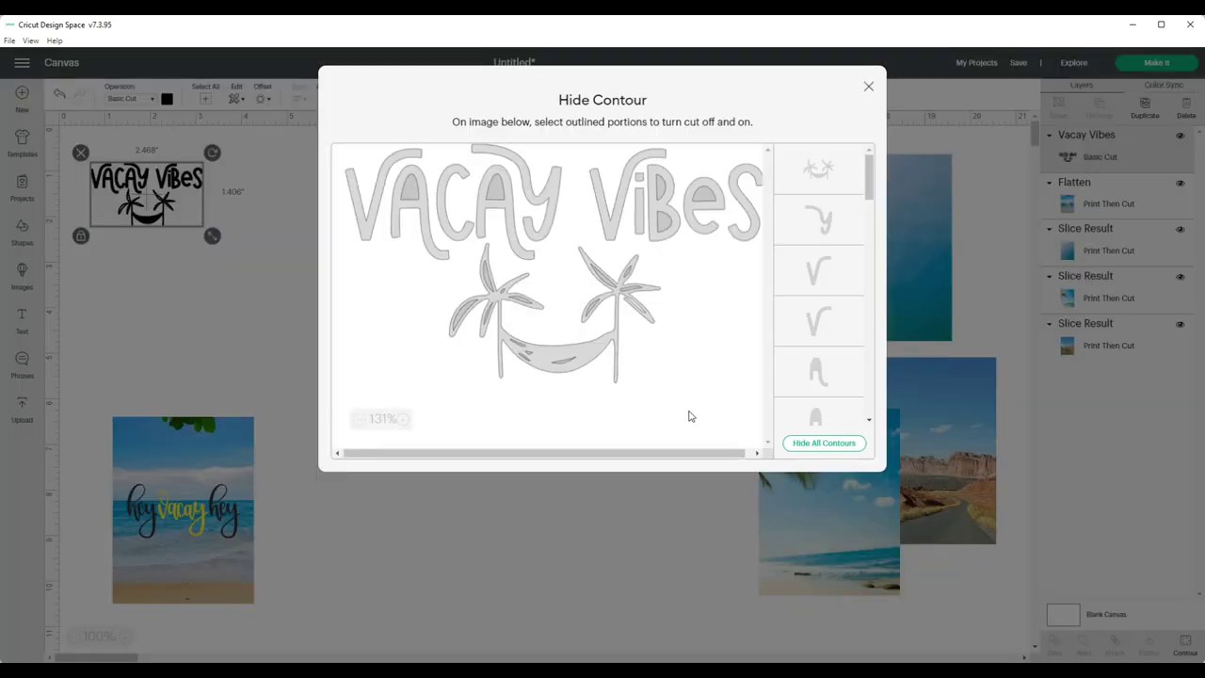
left_click(565, 358)
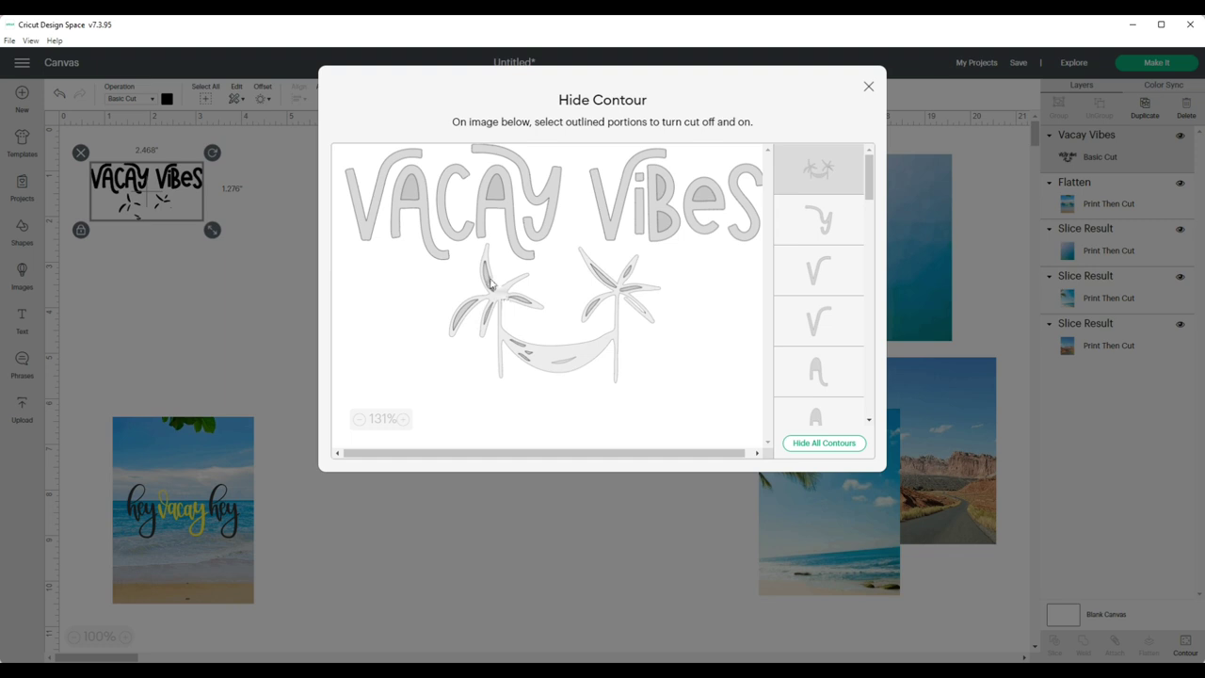
left_click(467, 316)
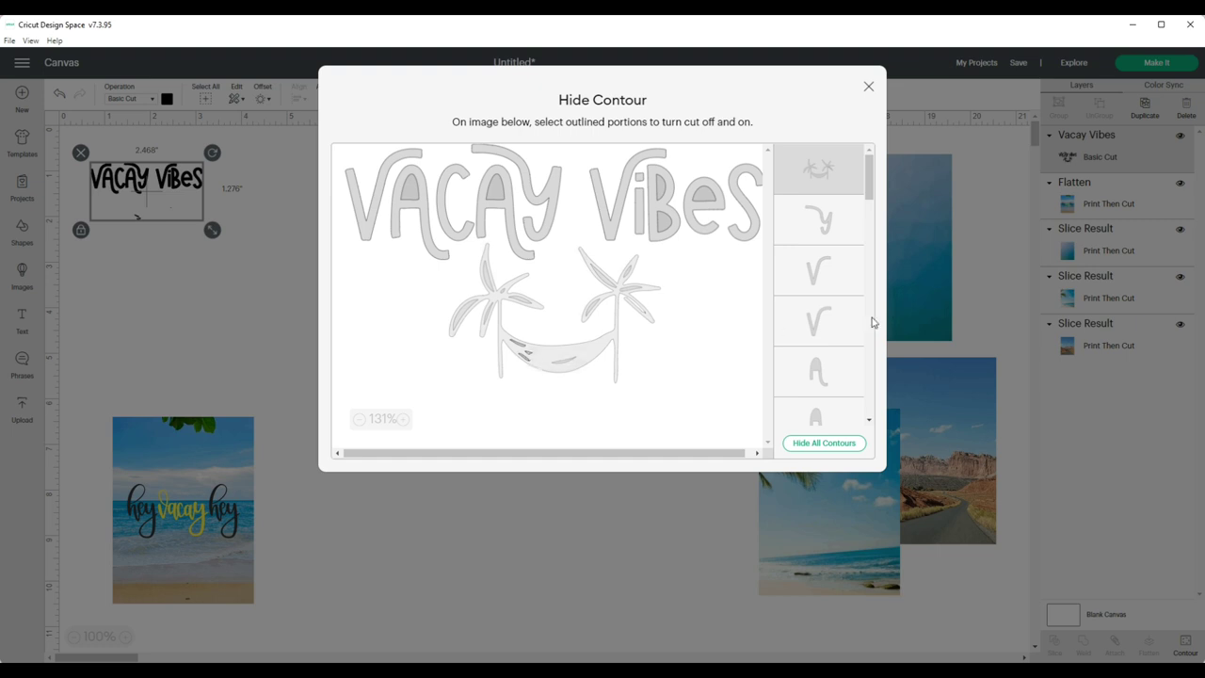
Step: Hide the remaining small hammock detail contours of the Vacay Vibes phrase, leaving only its lettering
scroll(836, 340, "down", 5)
scroll(837, 339, "down", 4)
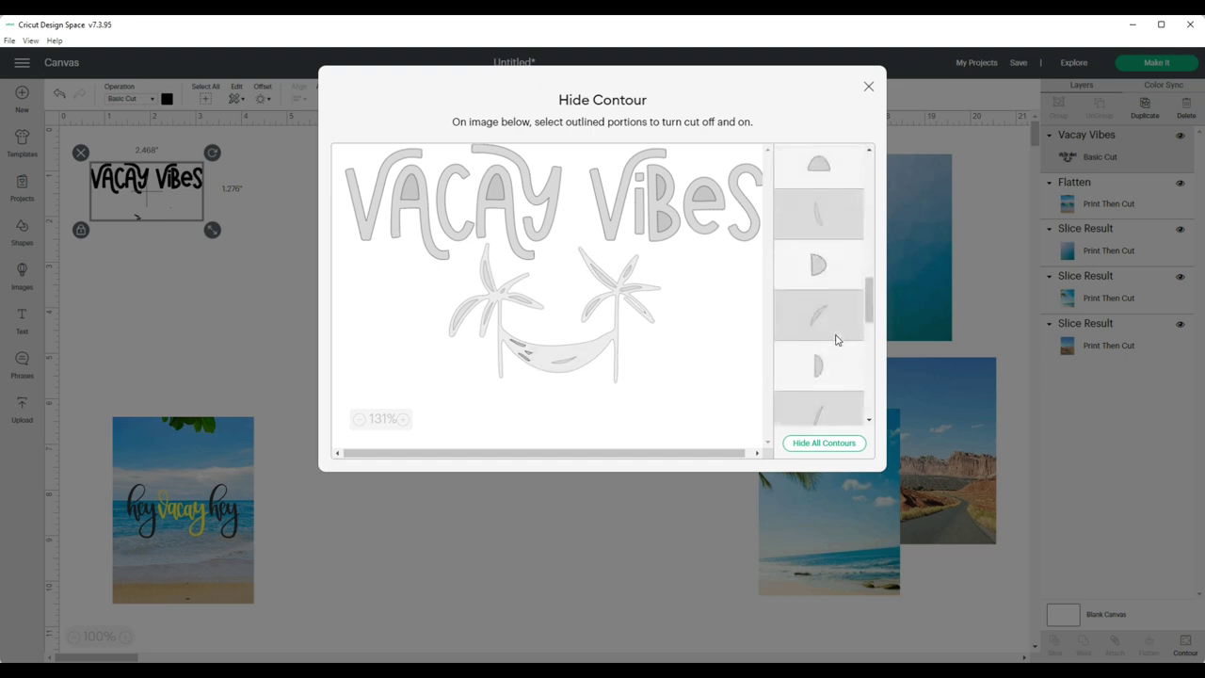
left_click(823, 252)
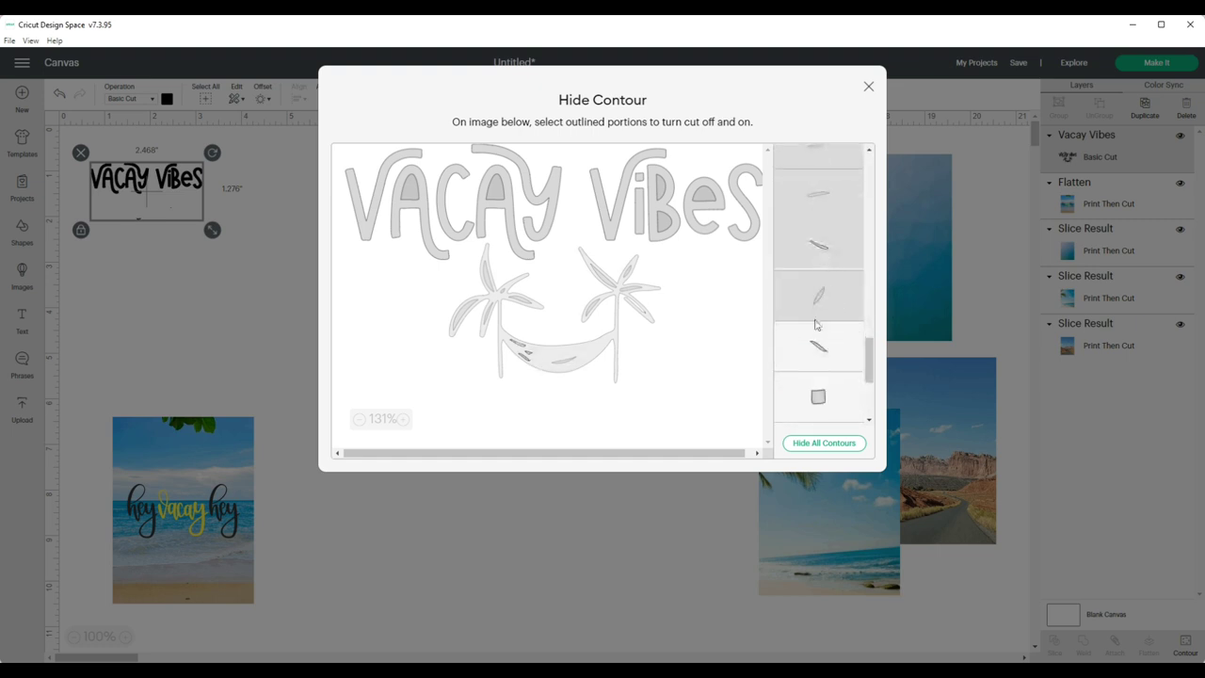
left_click(823, 349)
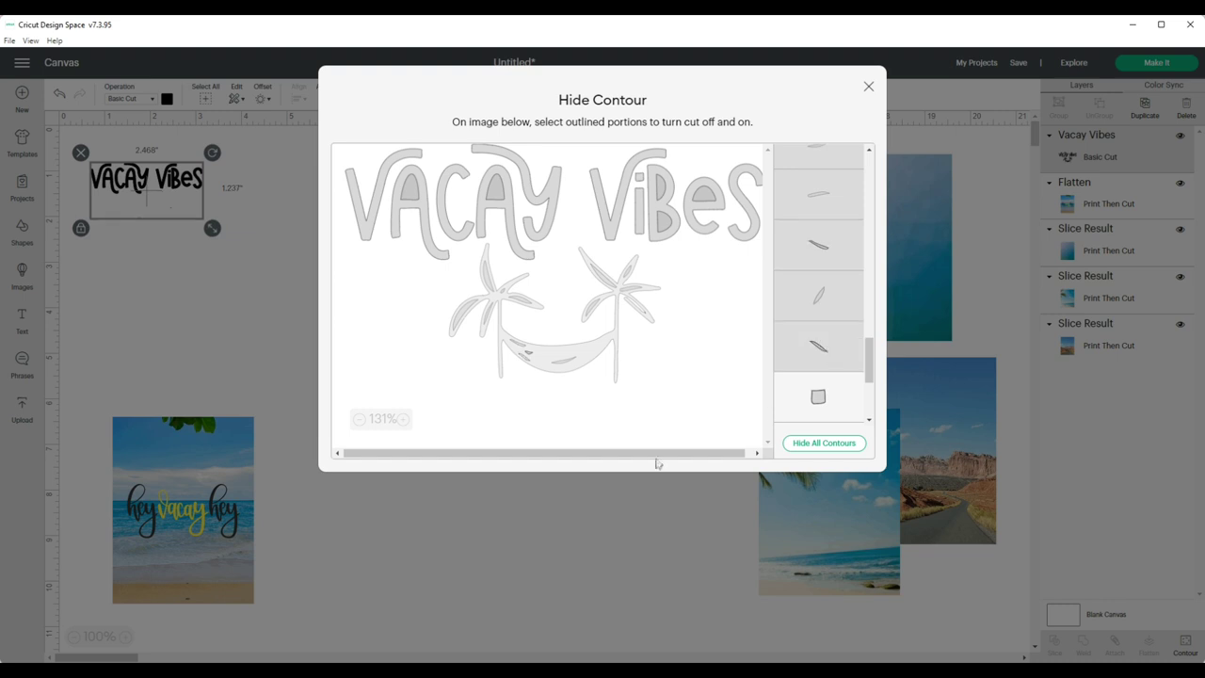
scroll(850, 368, "down", 3)
left_click(818, 410)
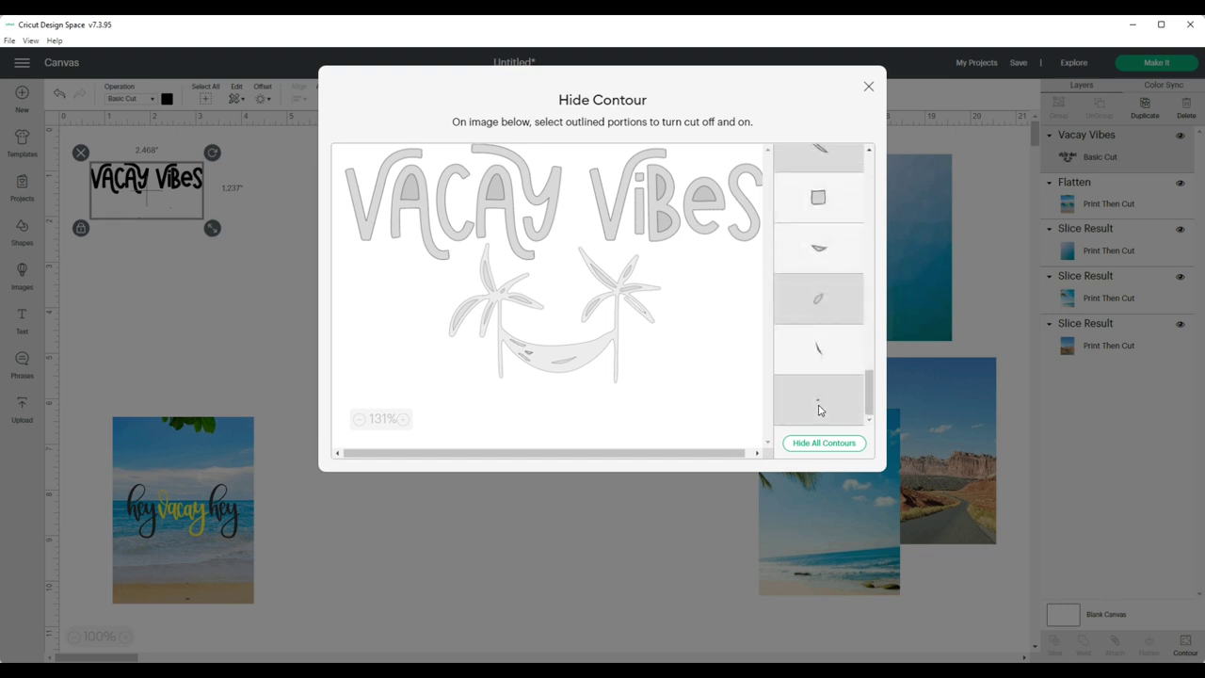
left_click(823, 356)
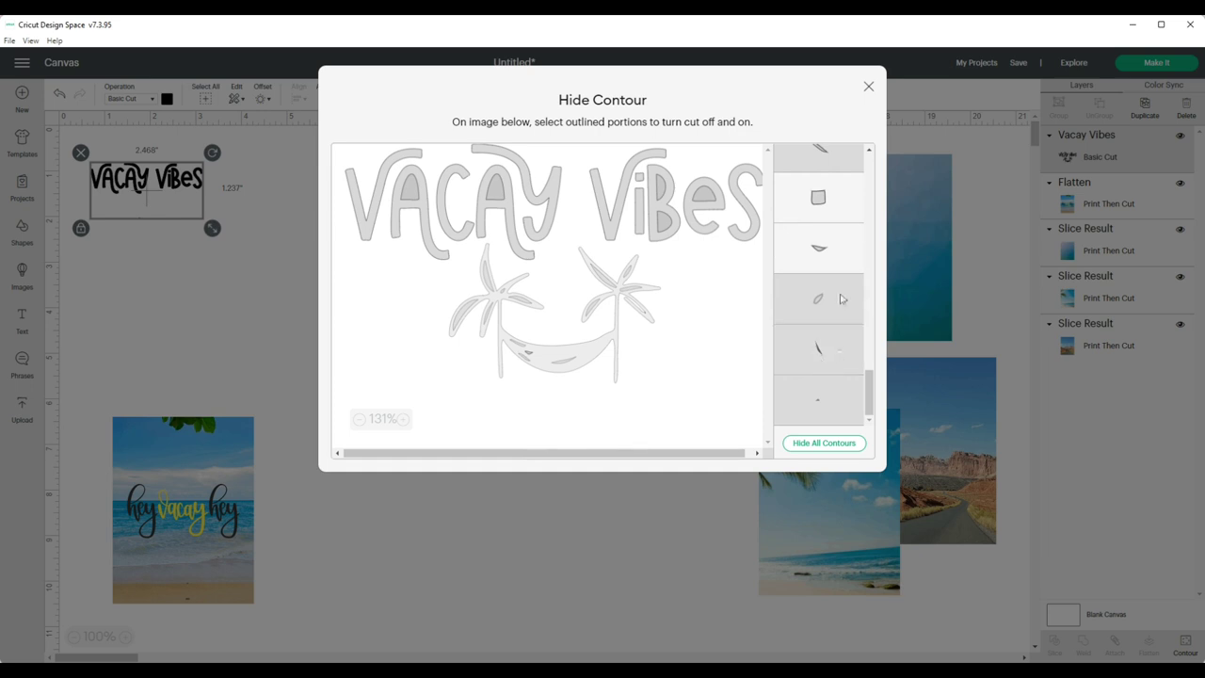
left_click(833, 246)
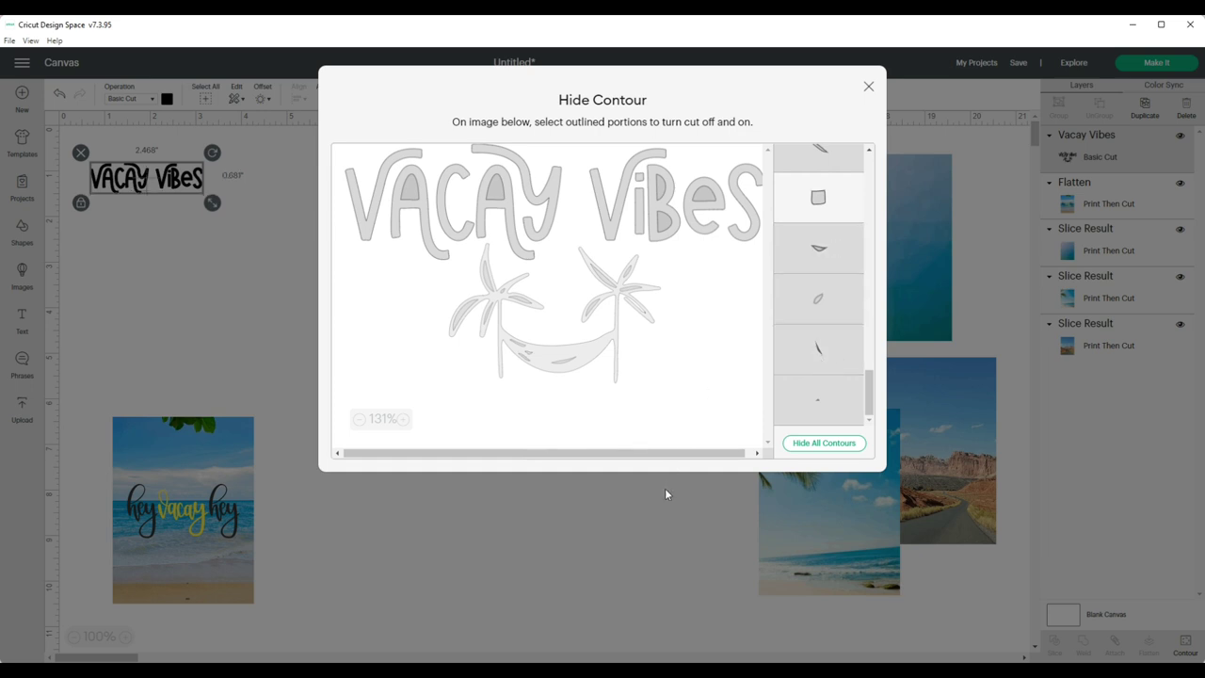
left_click(869, 86)
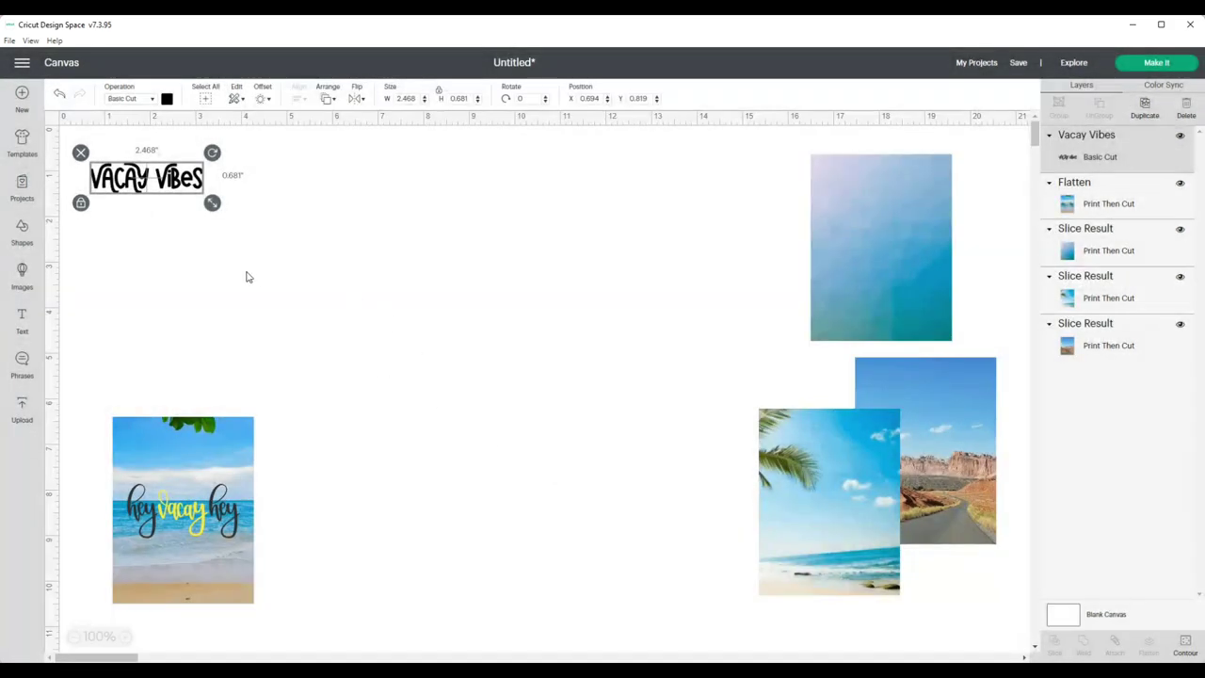
Step: Move the palm beach cutout into open space and place the Vacay Vibes lettering over its lower half
left_click_drag(802, 484, 356, 261)
left_click_drag(177, 186, 390, 303)
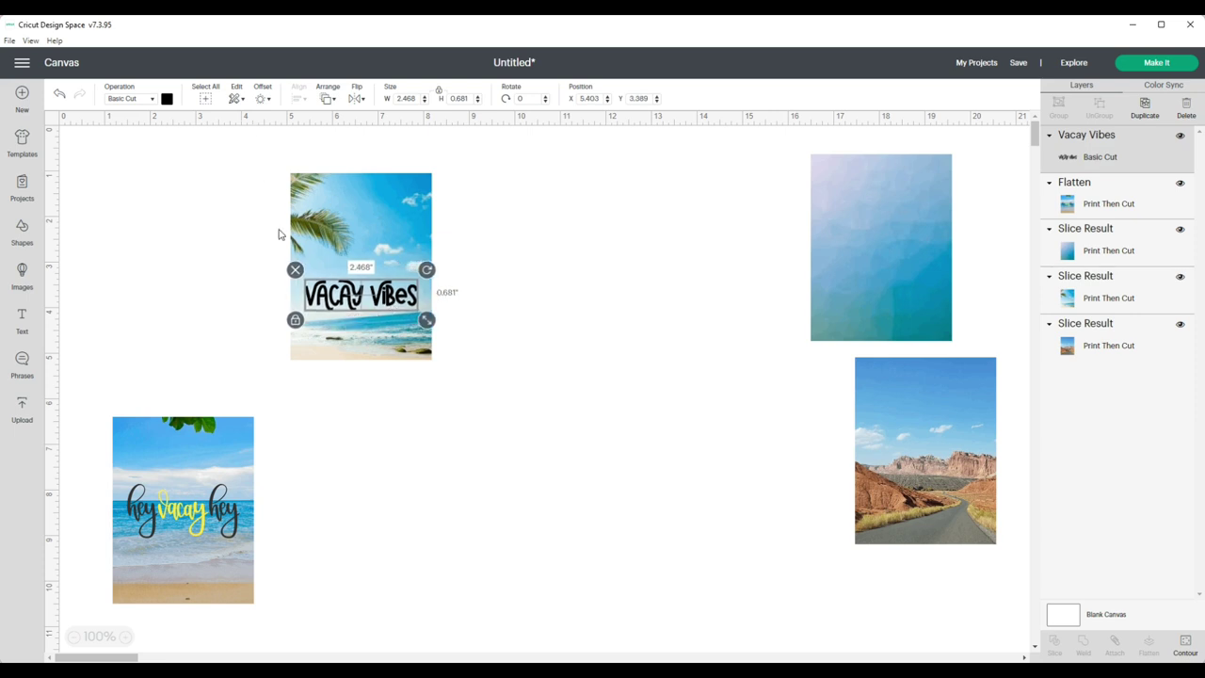
Step: Try two blues on the Vacay Vibes lettering, then color it bright red
left_click(168, 100)
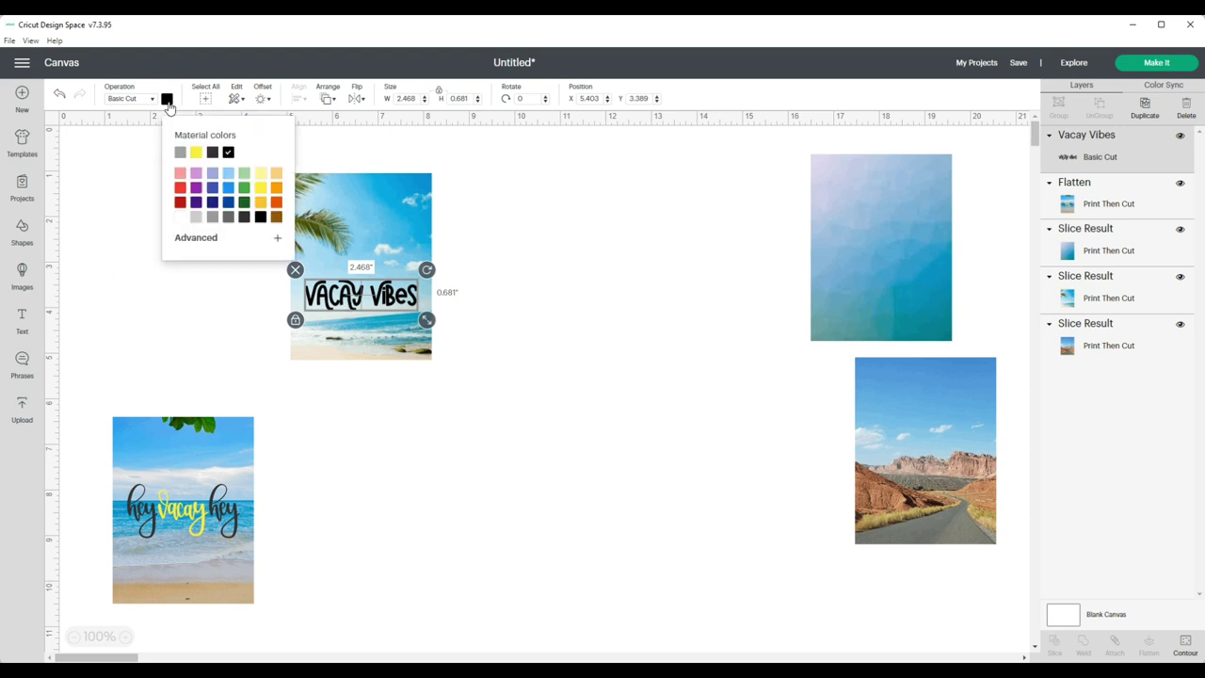
left_click(227, 189)
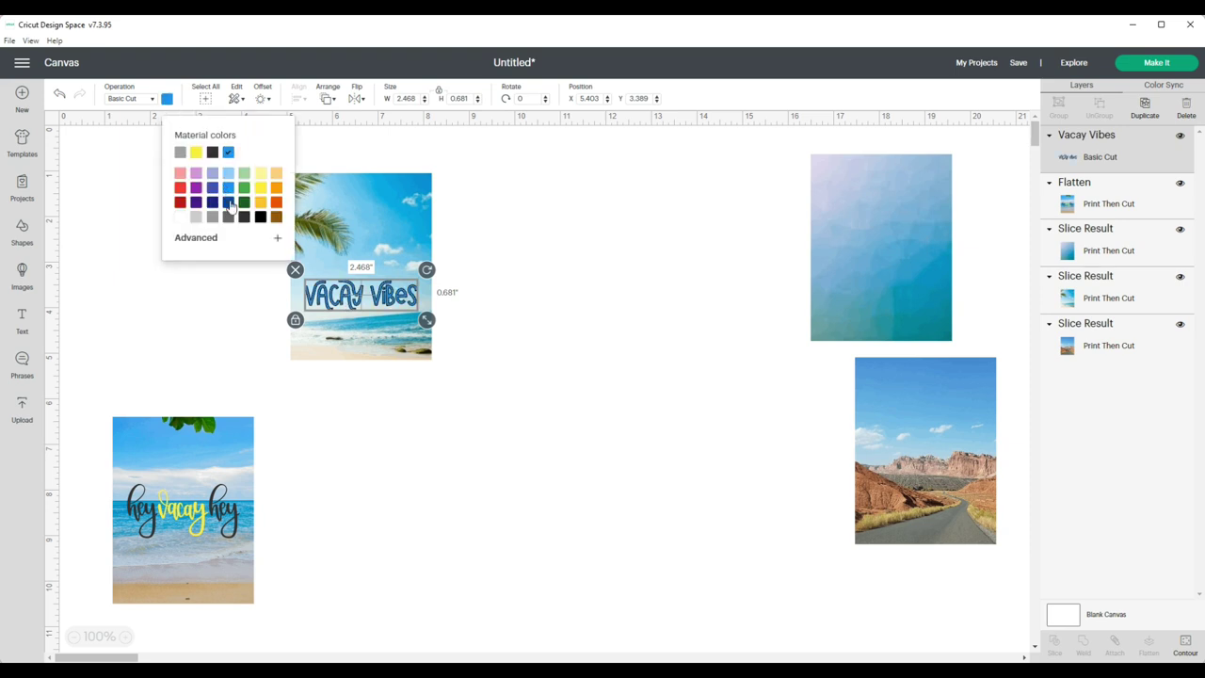
left_click(229, 204)
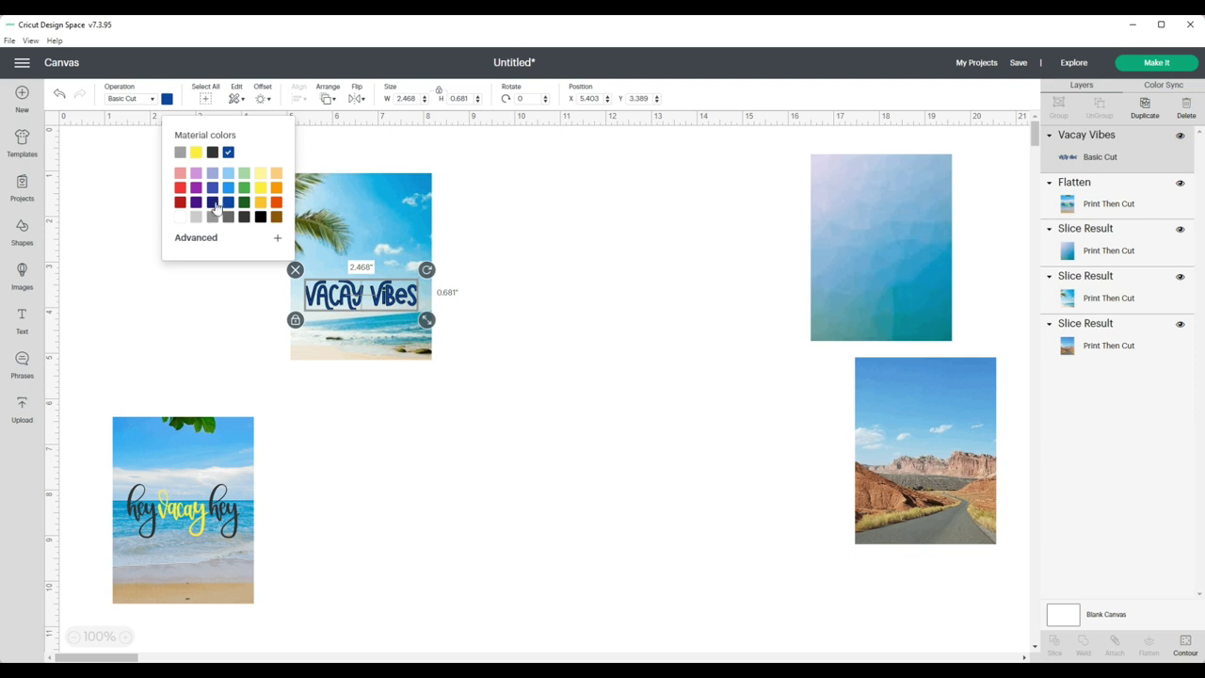
left_click(178, 188)
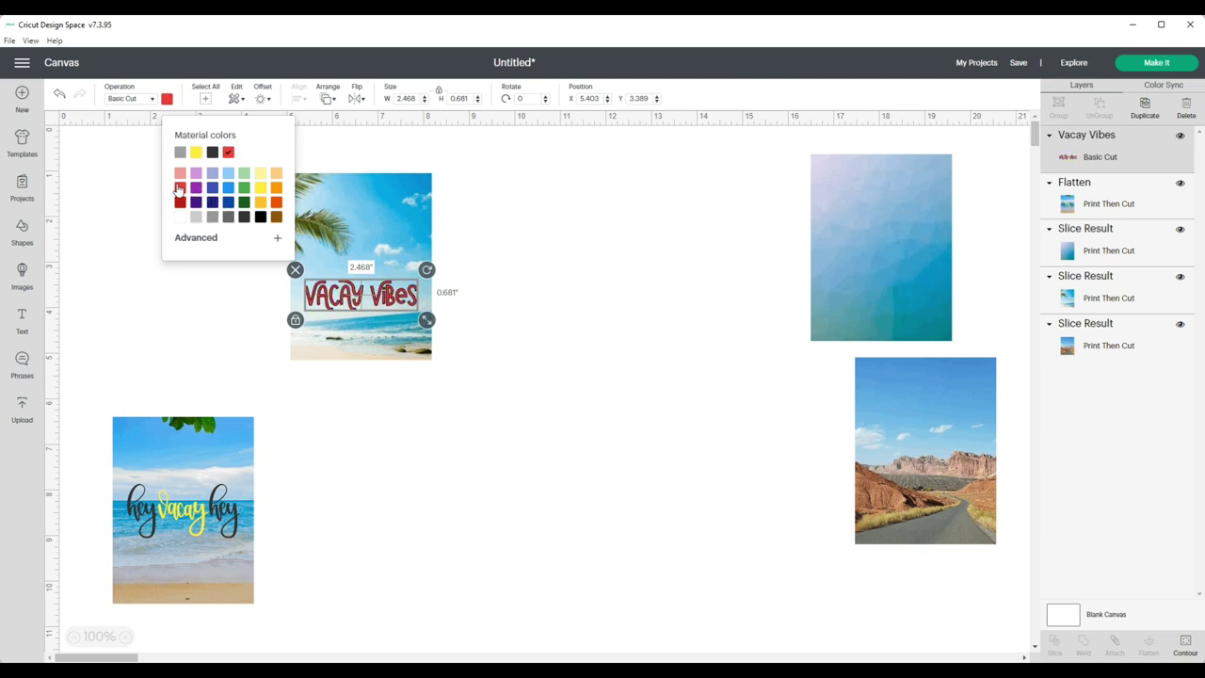
left_click(214, 307)
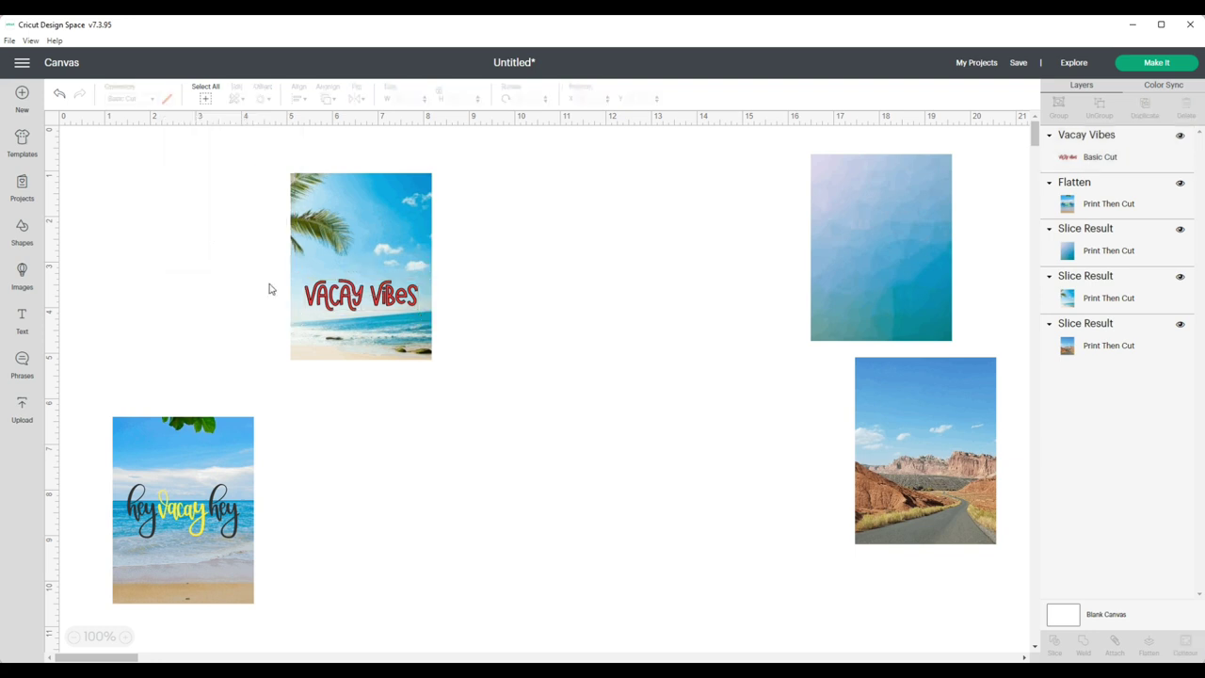
Step: Flatten the Vacay Vibes lettering with the palm beach cutout and move the piece above the finished "hey vacay hey" design
left_click_drag(273, 174, 450, 419)
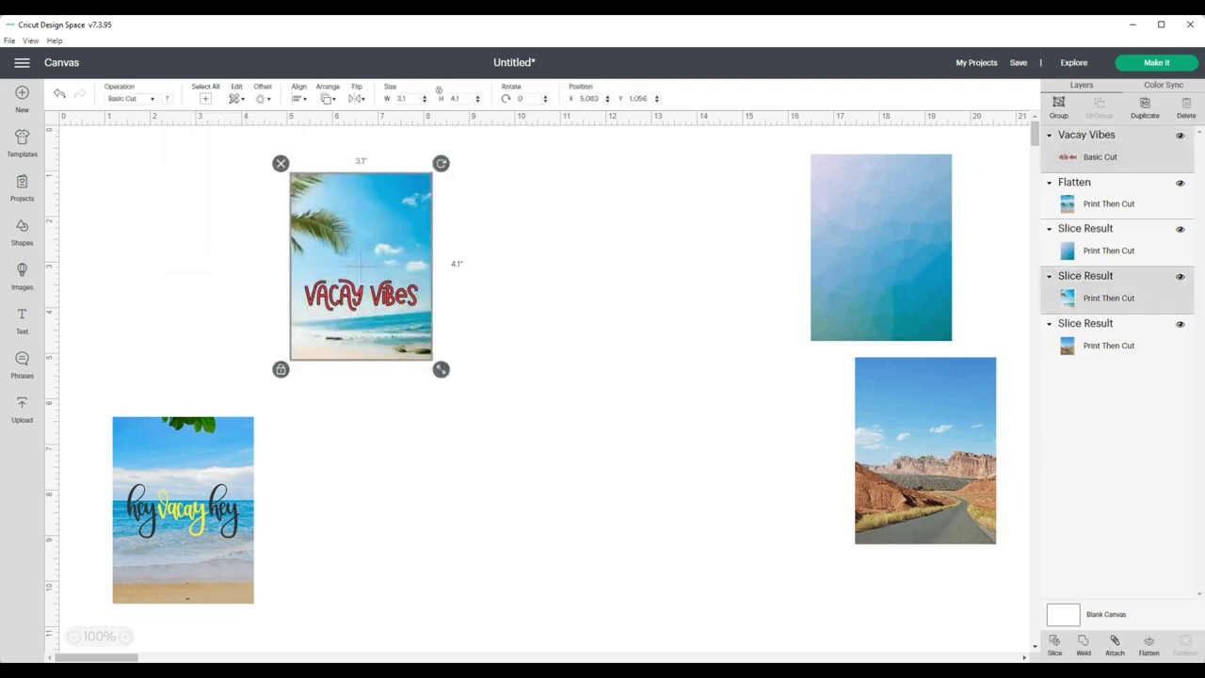
left_click(1147, 648)
left_click_drag(409, 330, 236, 346)
Step: Move the canyon road cutout into the open middle of the canvas and leave it selected
left_click_drag(926, 434, 511, 344)
left_click(523, 504)
left_click(547, 380)
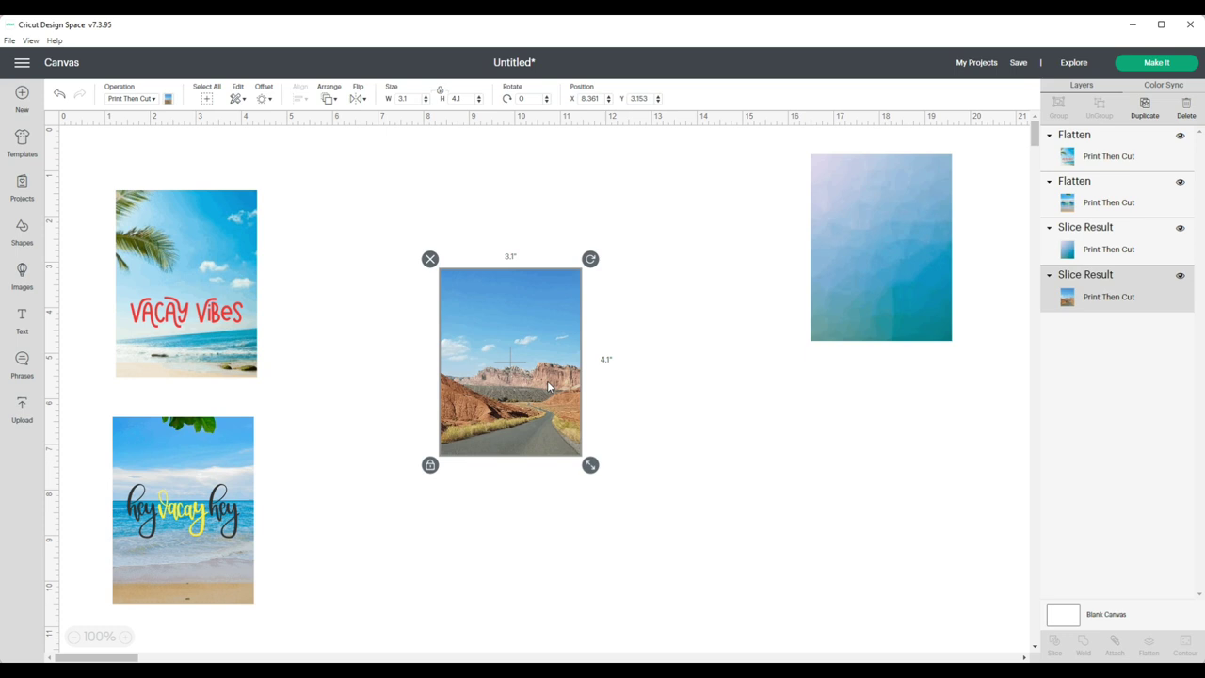
Step: Search the phrase library for "travel" and look through the designs
left_click(22, 363)
double_click(294, 140)
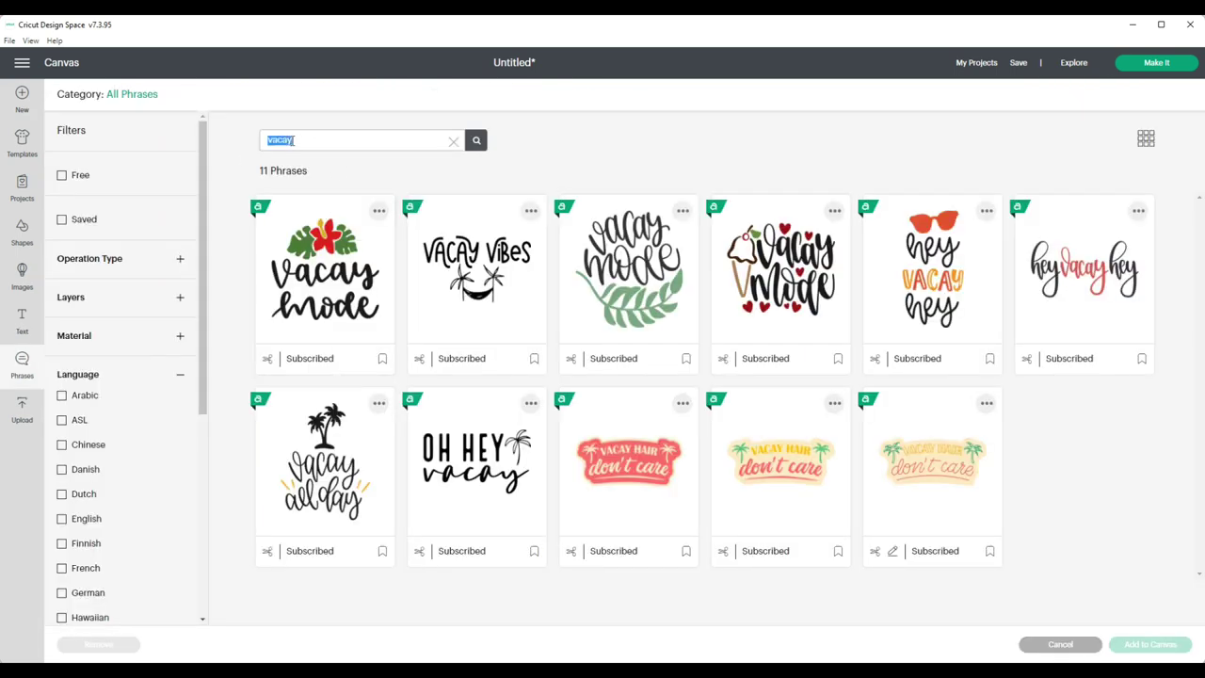
type("trava")
type("l")
key("Return")
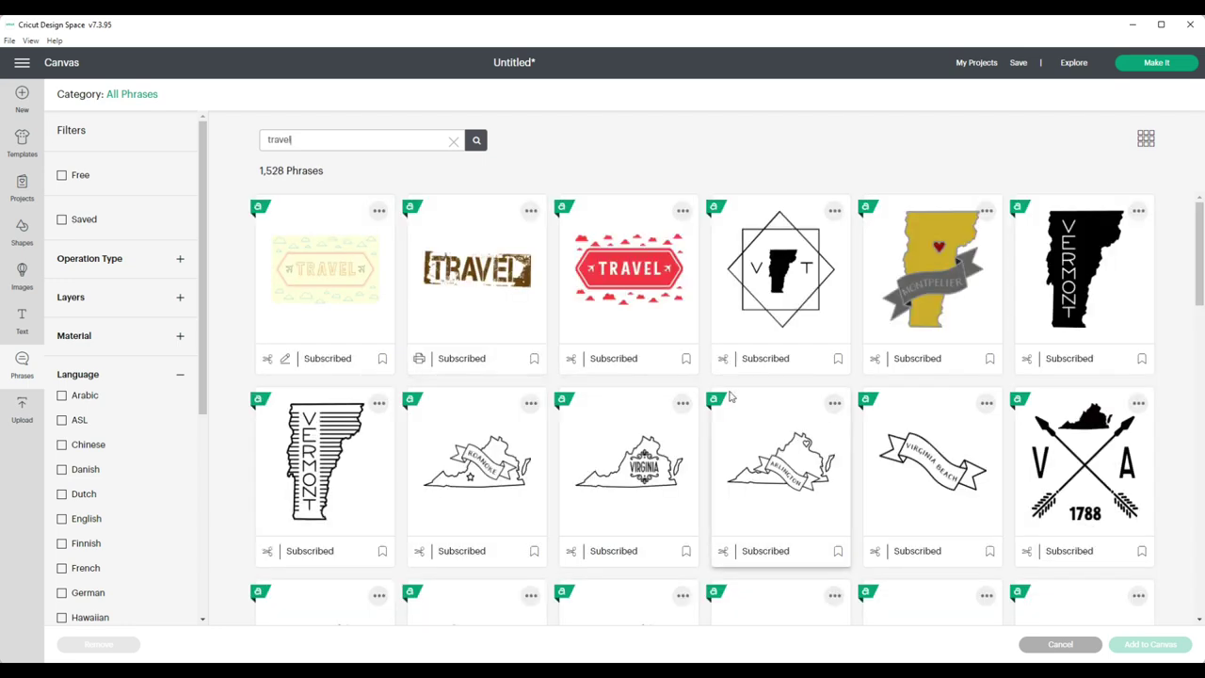
scroll(730, 398, "down", 5)
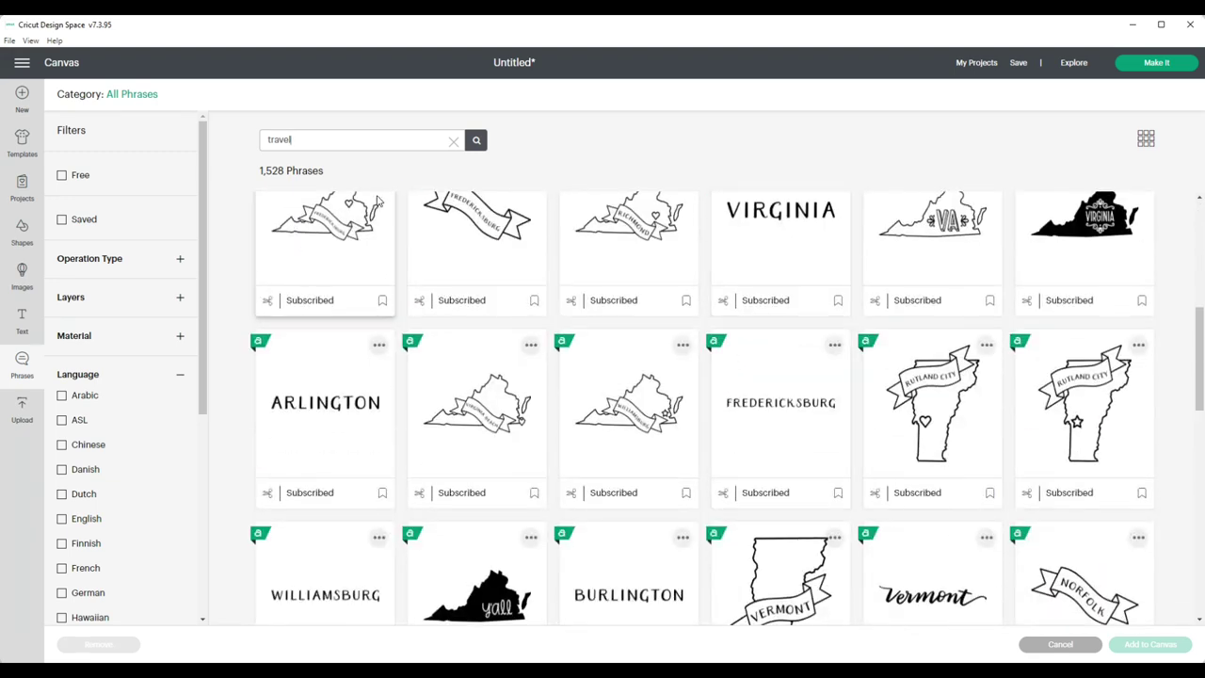
Step: Search the phrase library for "mountains" and look through the designs
left_click_drag(308, 135, 251, 148)
type("mountains")
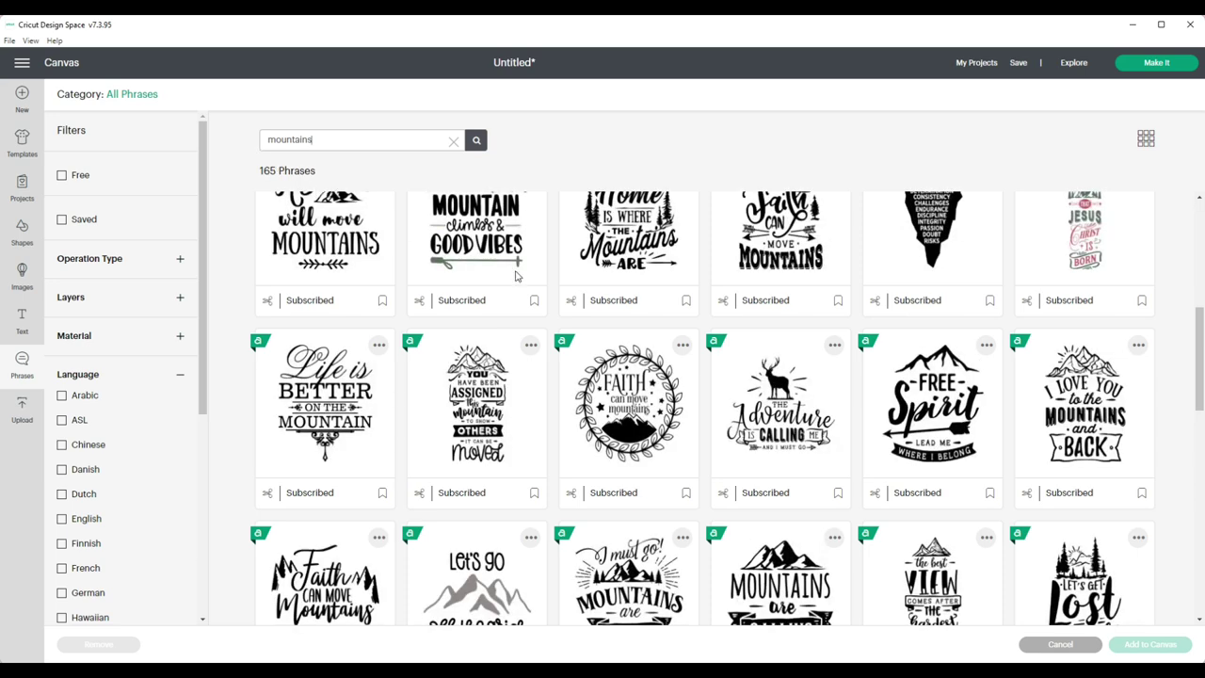
scroll(815, 373, "up", 3)
Step: Search the phrases for "made to travel" and add the "I can't. I have the world to see..." design to the canvas
double_click(273, 139)
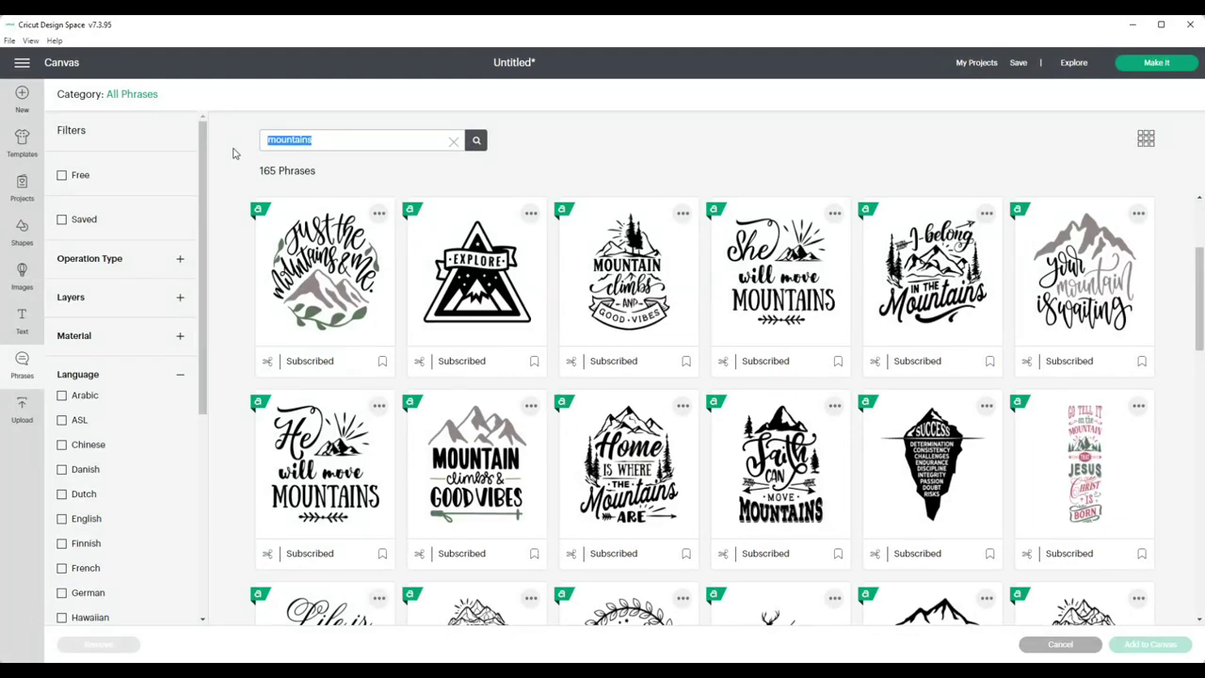
type("made to travel")
key("Return")
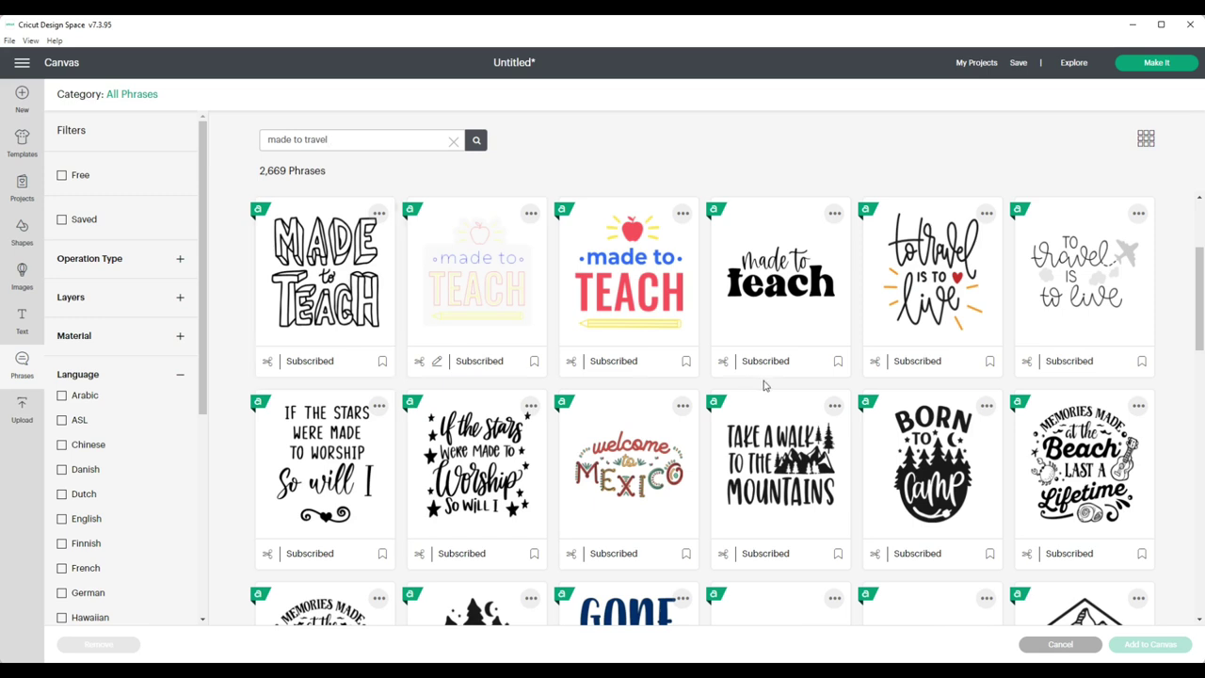
scroll(979, 322, "down", 2)
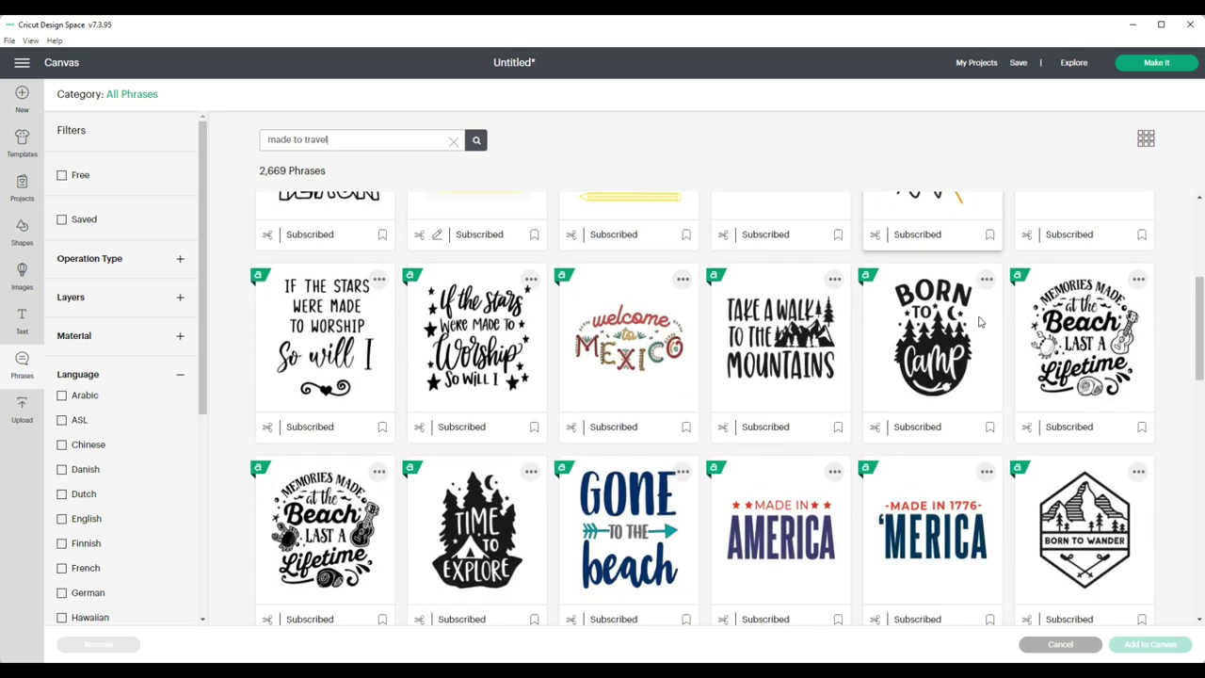
scroll(979, 322, "down", 1)
scroll(980, 322, "down", 2)
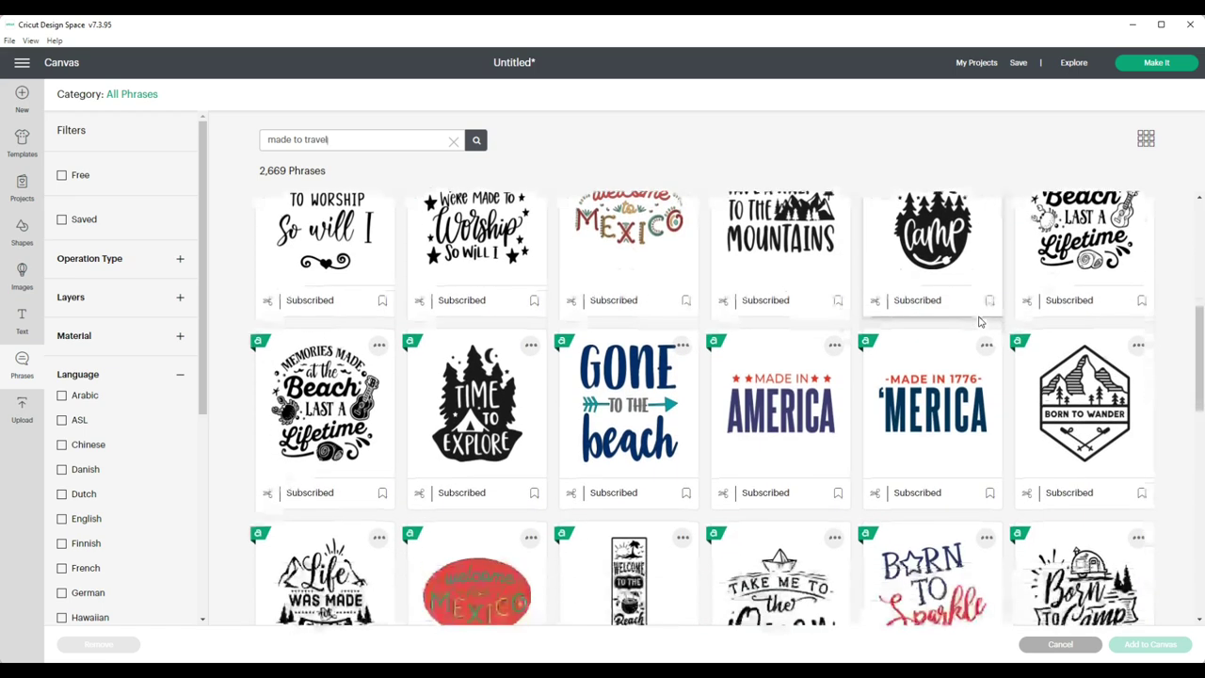
scroll(979, 322, "down", 1)
scroll(979, 322, "down", 5)
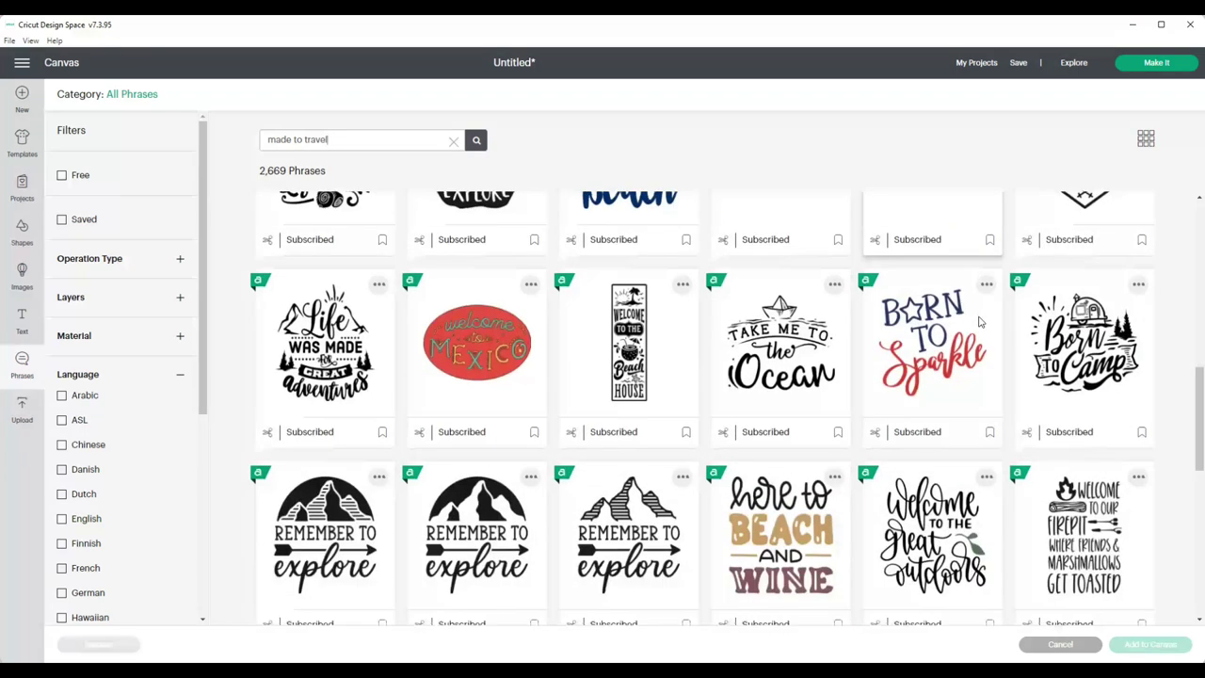
scroll(979, 322, "down", 2)
scroll(979, 322, "down", 4)
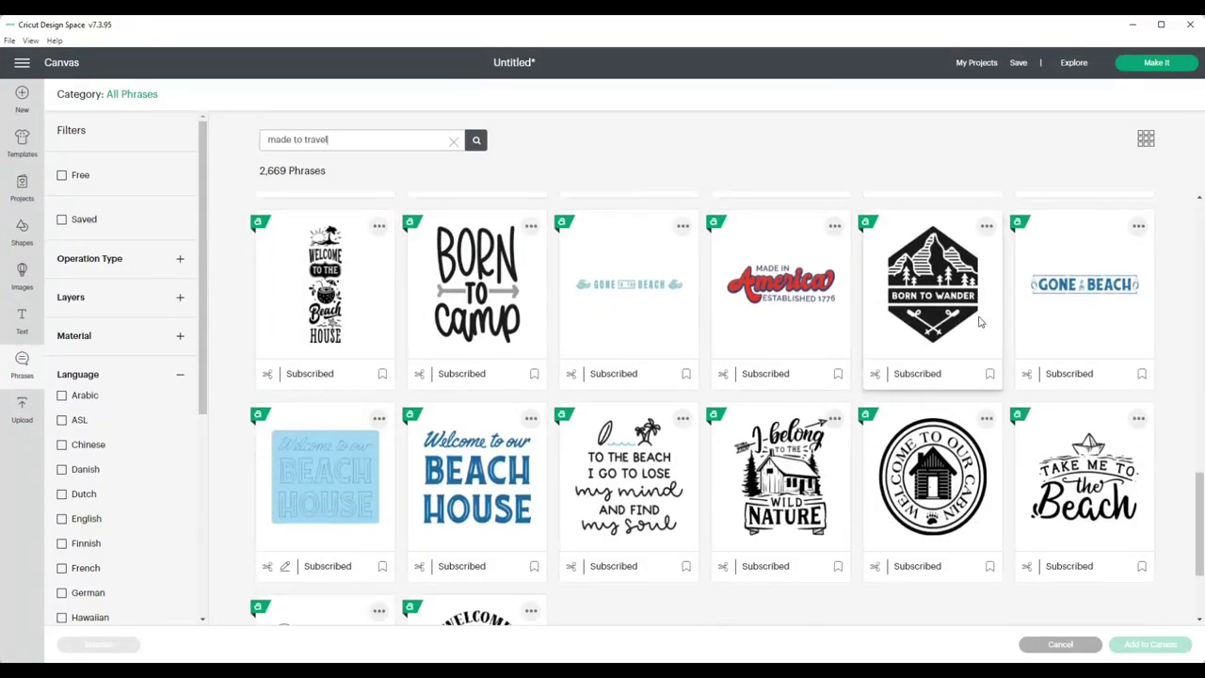
scroll(979, 322, "down", 5)
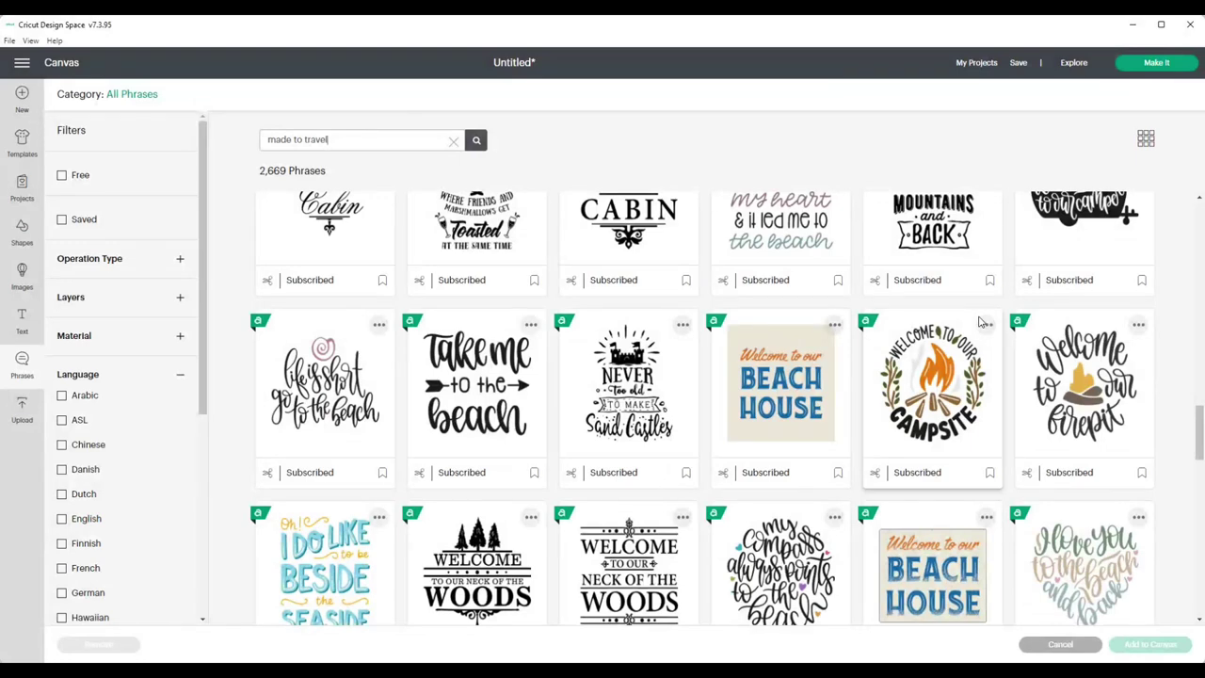
scroll(979, 322, "down", 4)
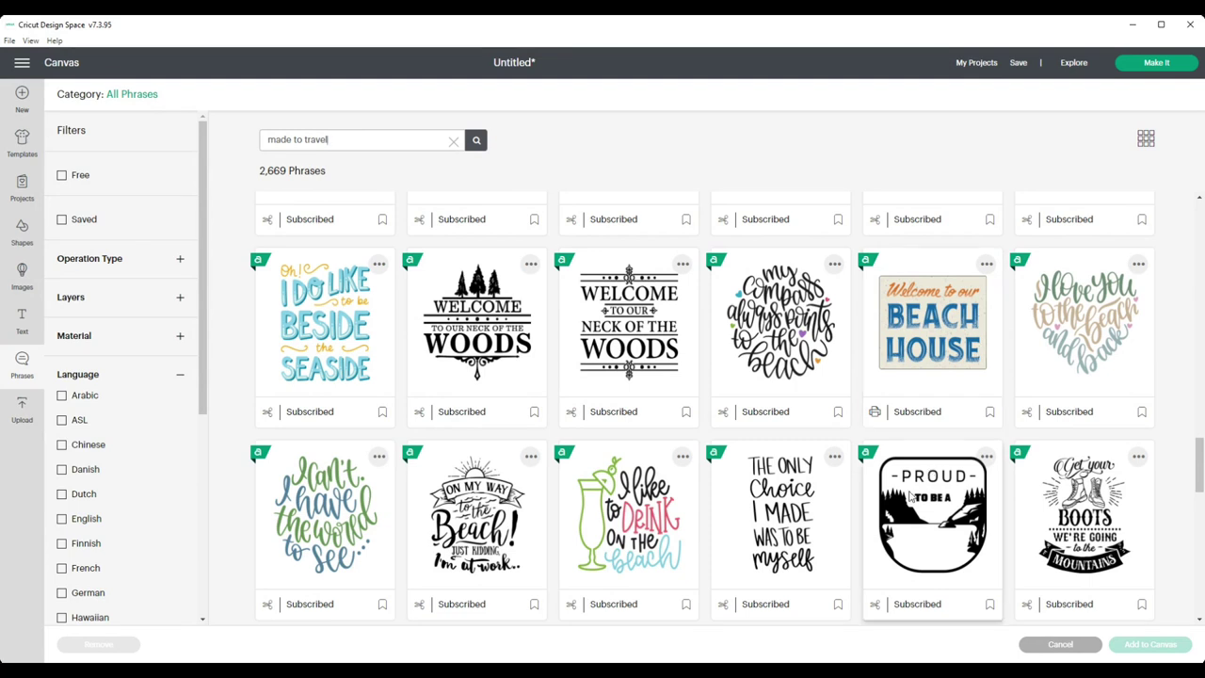
left_click(329, 544)
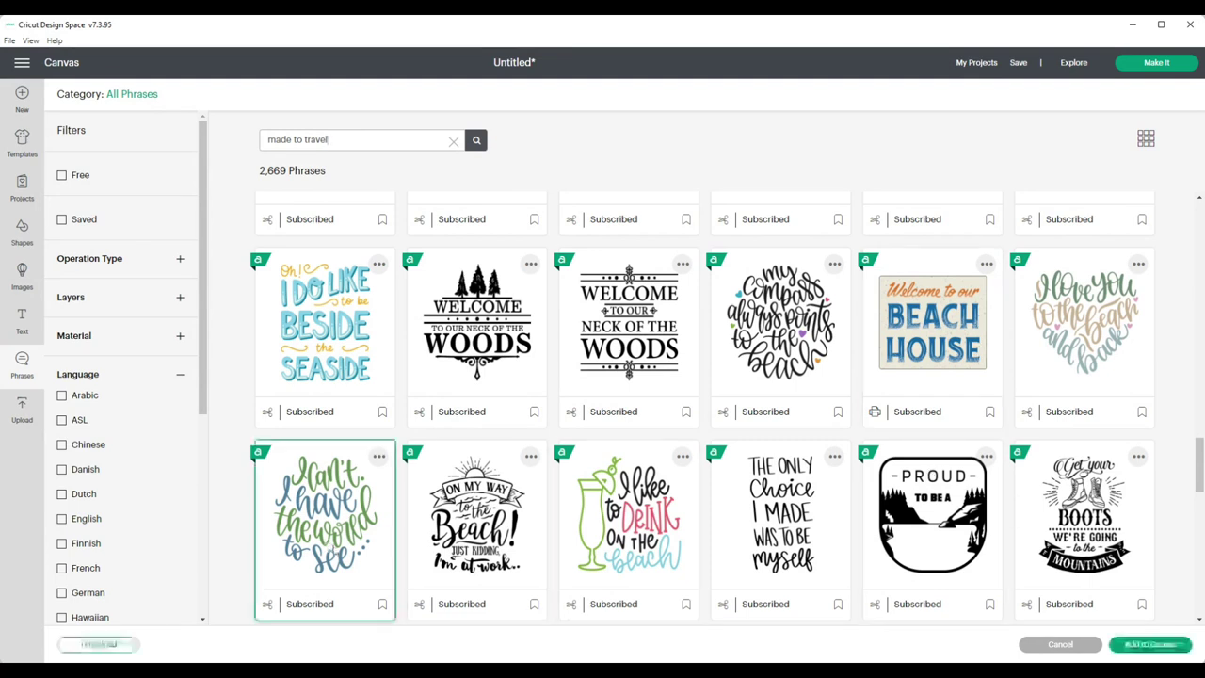
left_click(1140, 649)
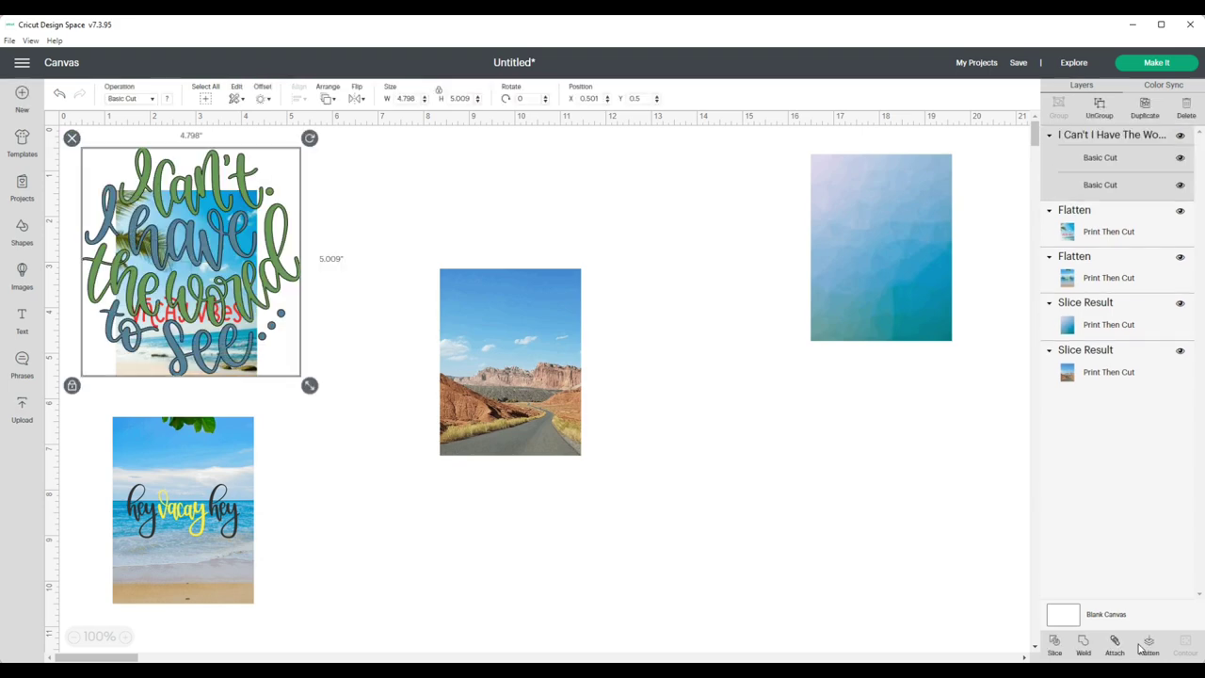
Step: Shrink the "I can't. I have the world to see..." phrase to about 2.6" by 2.7" over the upper part of the blue gradient cutout
left_click_drag(269, 322, 958, 322)
left_click_drag(998, 385, 917, 270)
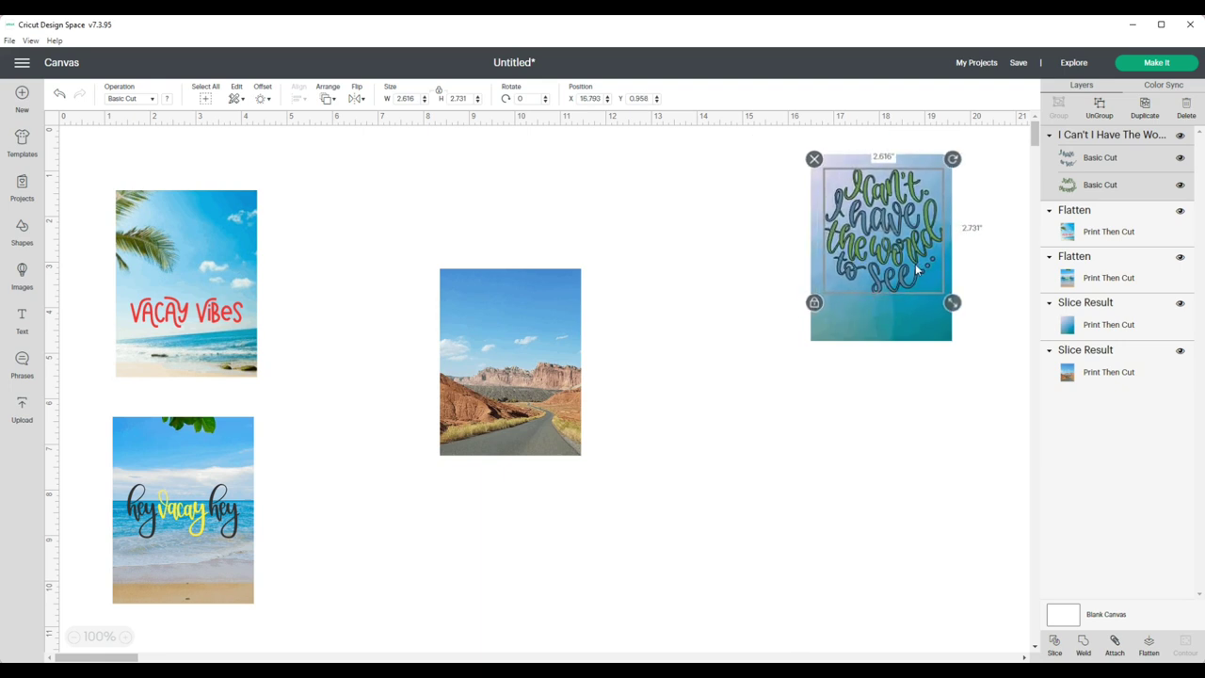
Step: Recolor the green layer of the "I can't. I have the world to see..." phrase yellow and its blue layer black, and lower the phrase slightly on the gradient
left_click(1087, 186)
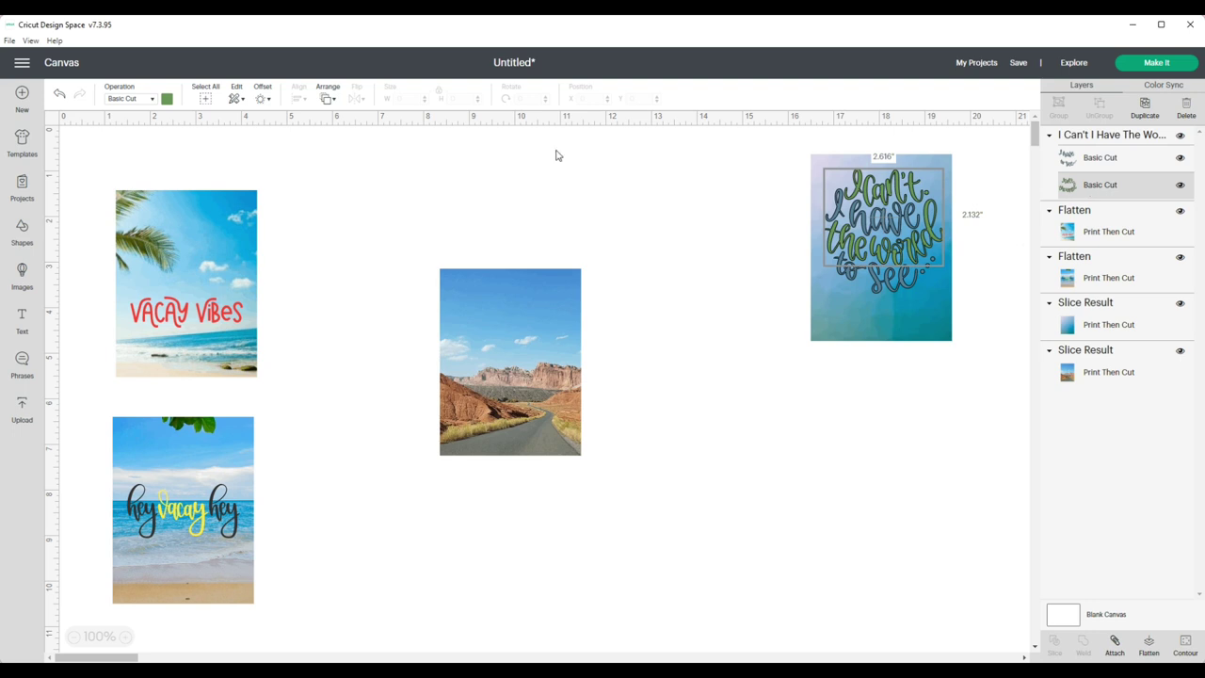
left_click(168, 100)
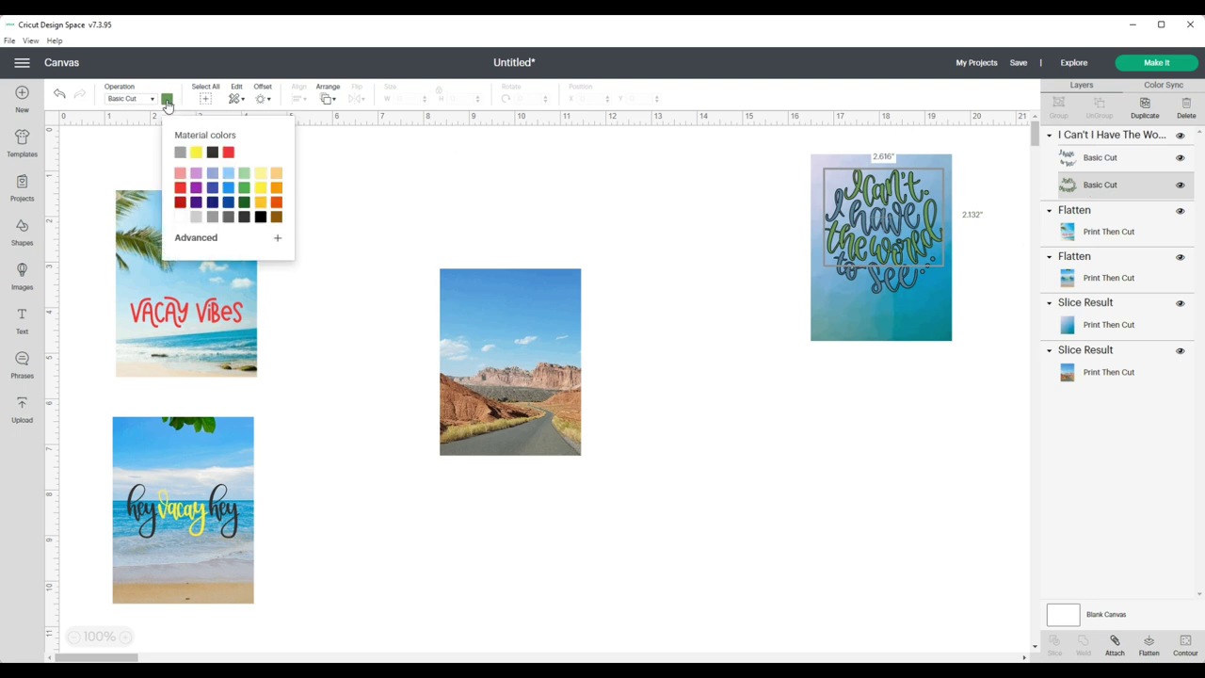
left_click(197, 154)
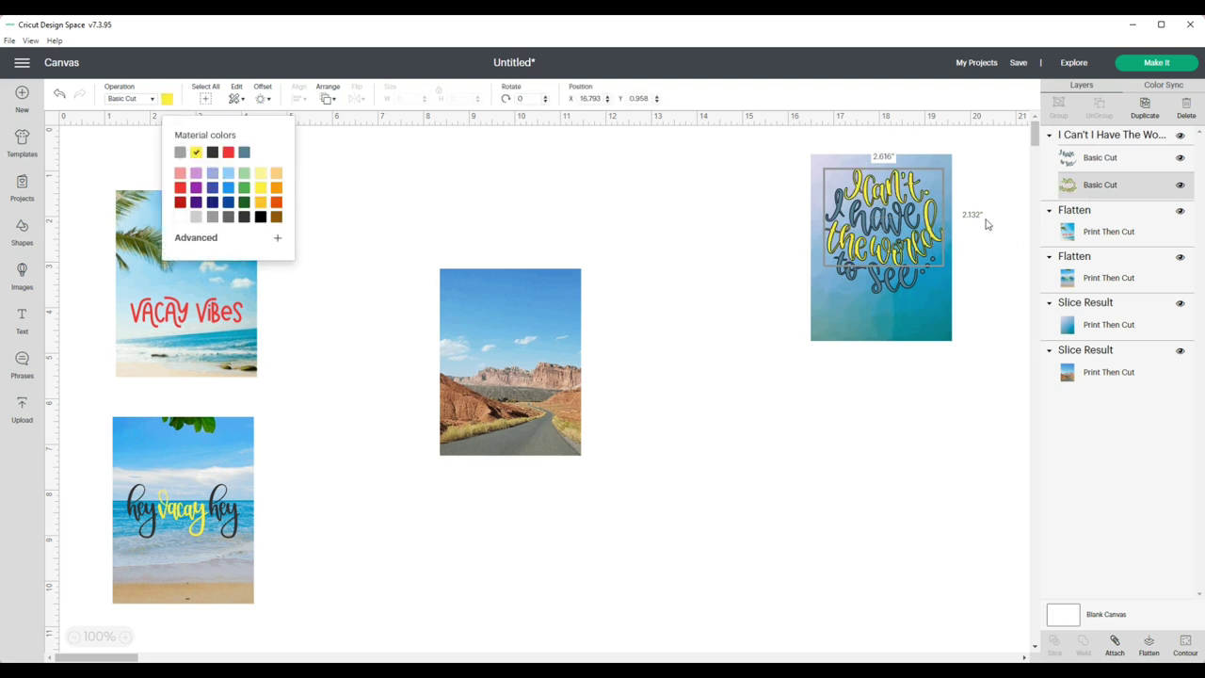
left_click(1098, 162)
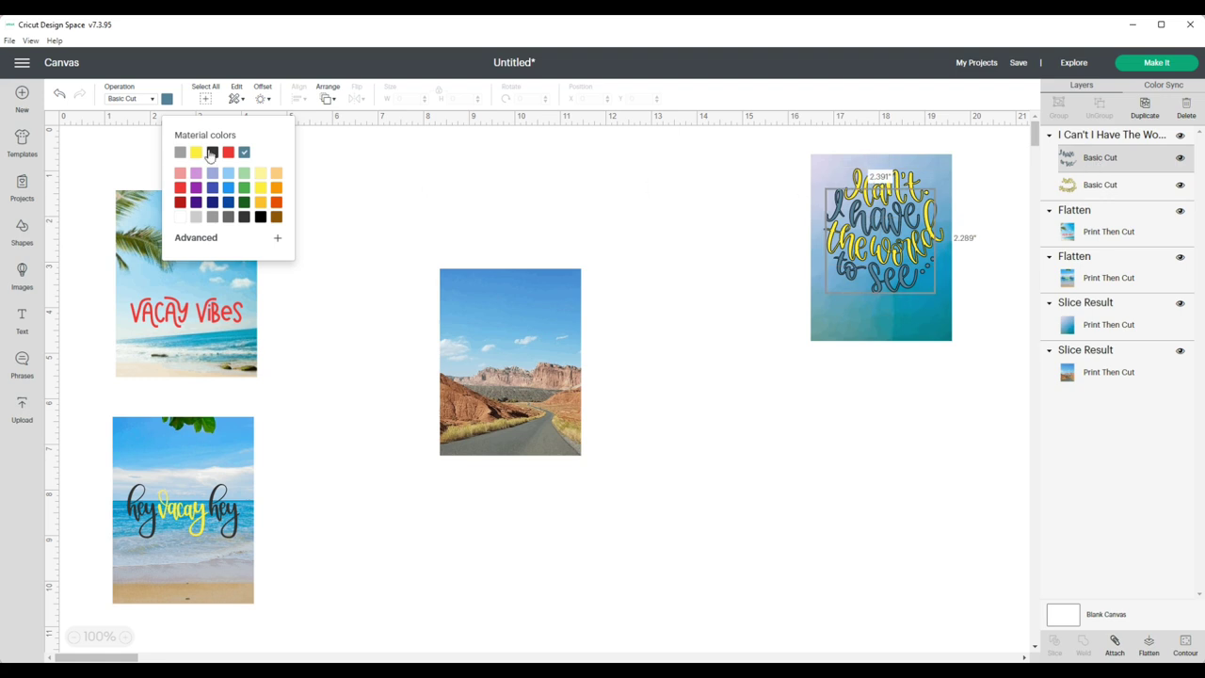
left_click(670, 215)
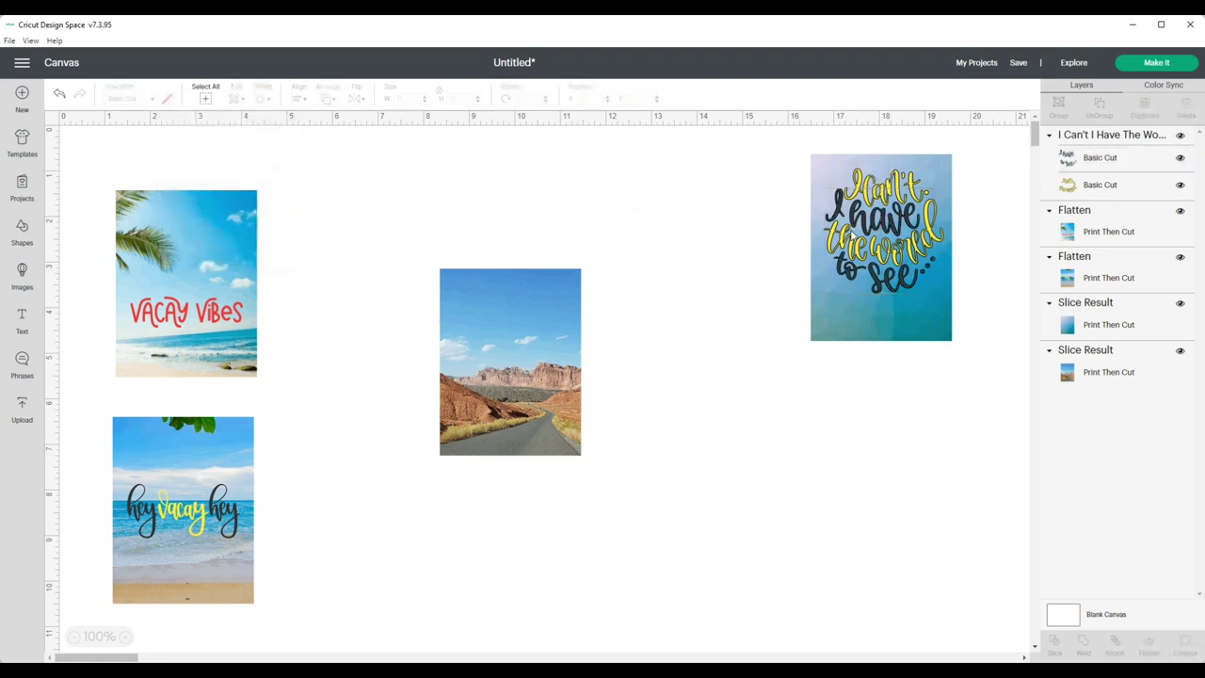
left_click(884, 230)
left_click_drag(883, 241, 884, 240)
Step: Add the "To travel is to live" phrase design with the airplane to the canvas and place it above the desert road photo
left_click(463, 365)
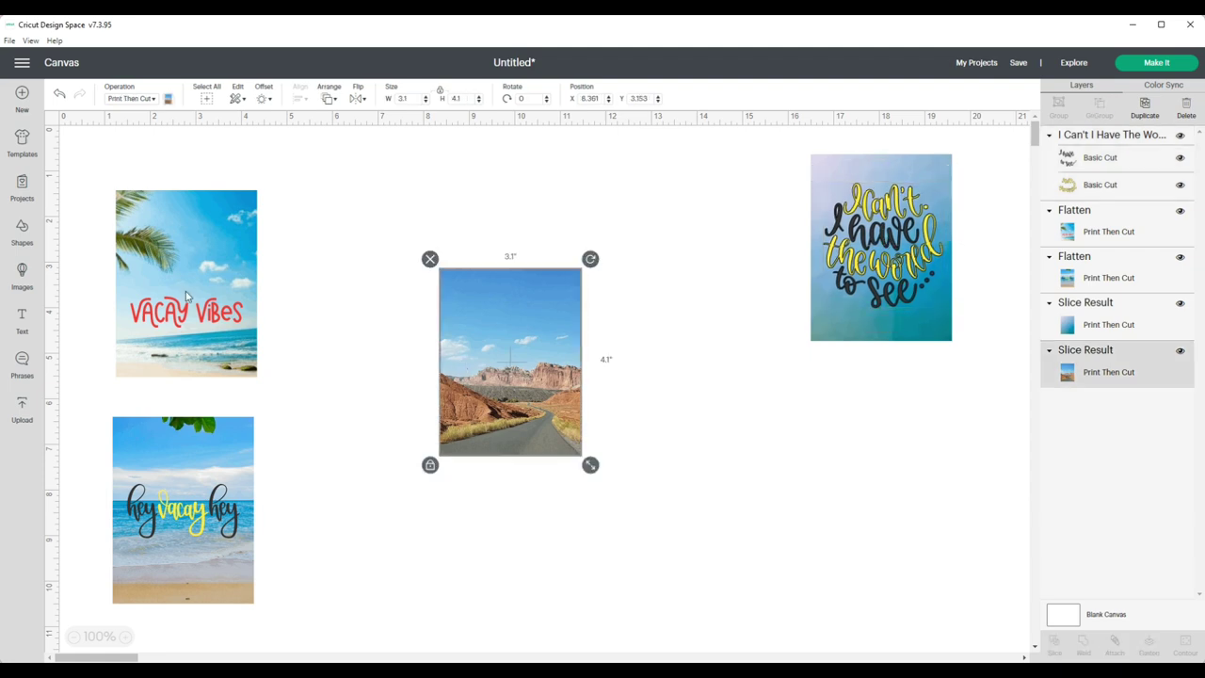
left_click(21, 367)
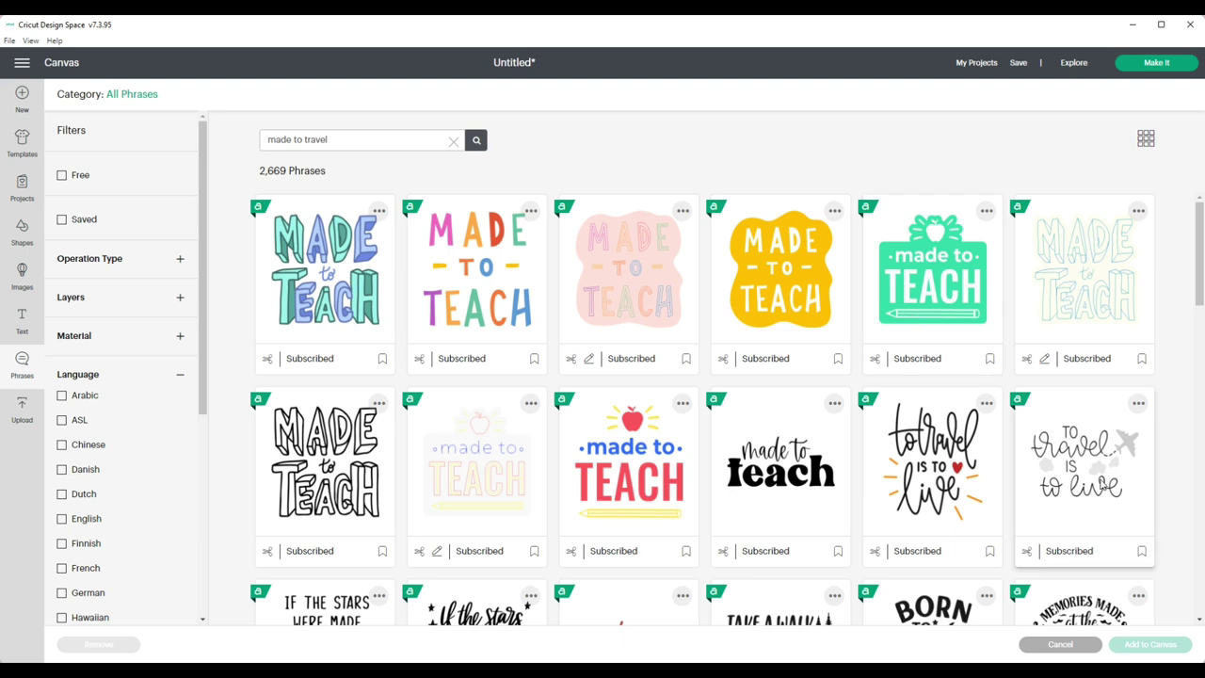
left_click(1083, 471)
left_click(1150, 644)
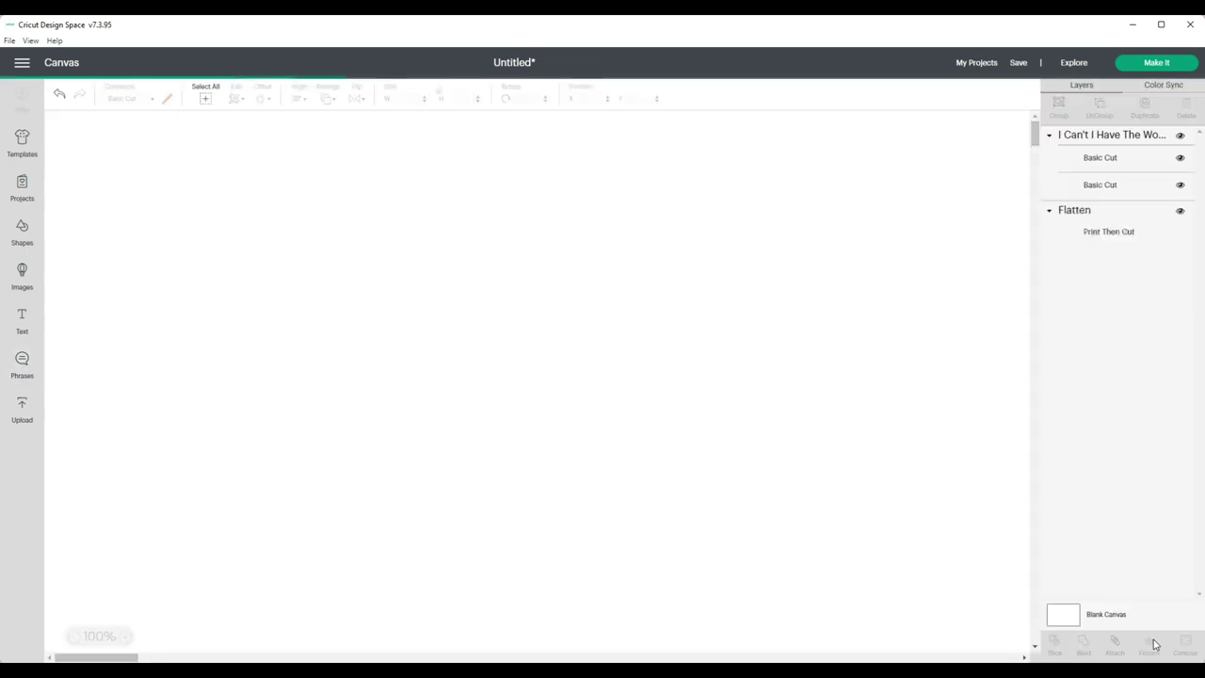
left_click_drag(223, 251, 596, 229)
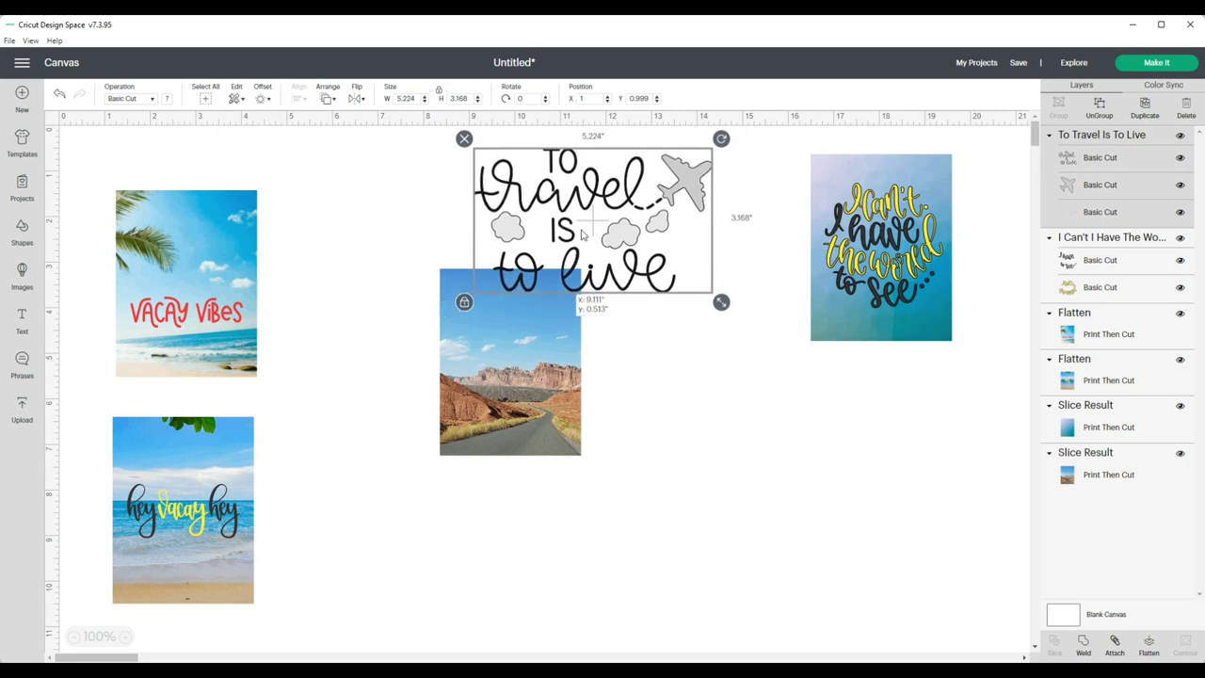
Step: Hide the phrase's cloud and airplane layers, and shrink the remaining lettering to fit over the desert road photo
left_click(1182, 211)
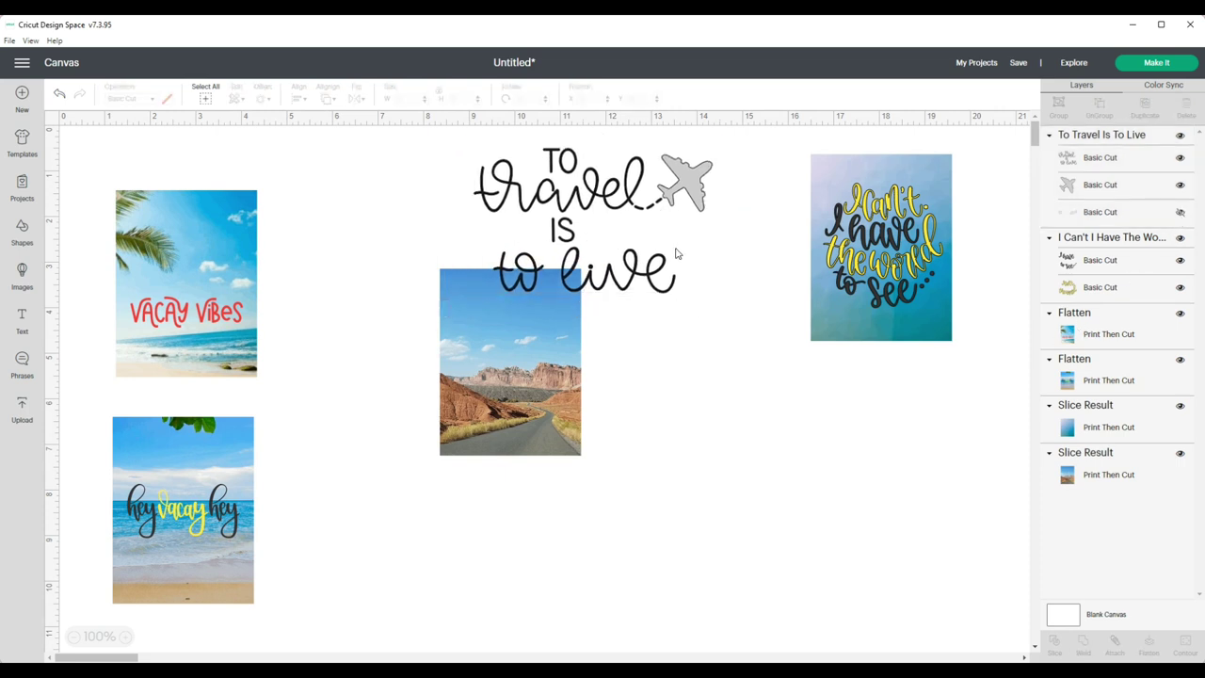
left_click(1180, 186)
left_click_drag(562, 219, 540, 309)
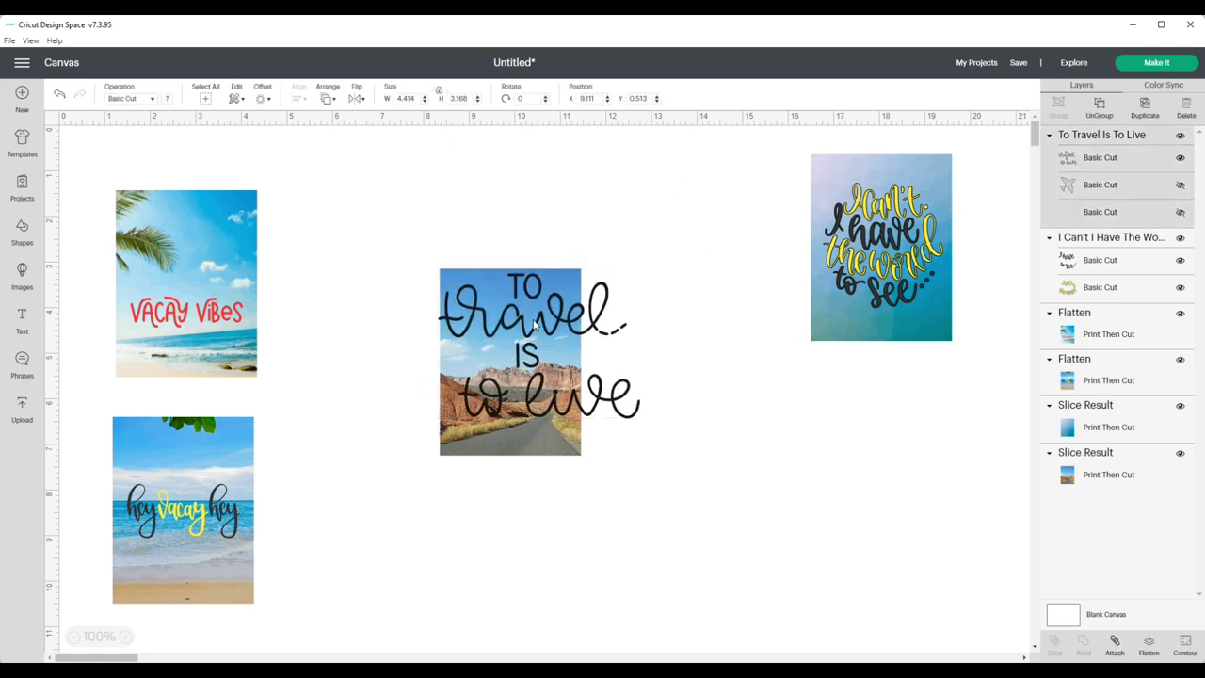
left_click_drag(647, 418, 535, 362)
Step: Try the "To travel is to live" phrase on the blue gradient cutout in place of the "I can't" phrase, and return it to the road photo
left_click_drag(880, 247, 782, 546)
left_click_drag(506, 344, 876, 262)
left_click(876, 395)
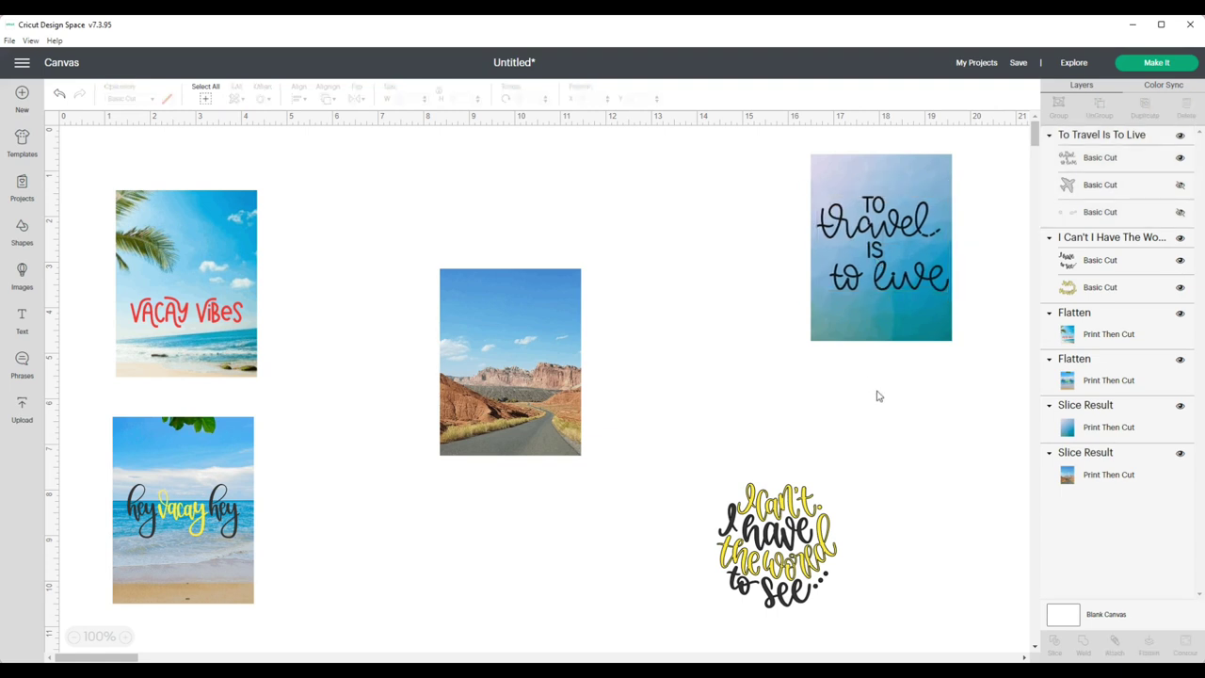
left_click_drag(910, 275, 533, 363)
left_click(671, 423)
Step: Delete the "I can't. I have the world to see..." phrase and move the blue gradient cutout beside the desert road photo
left_click(757, 560)
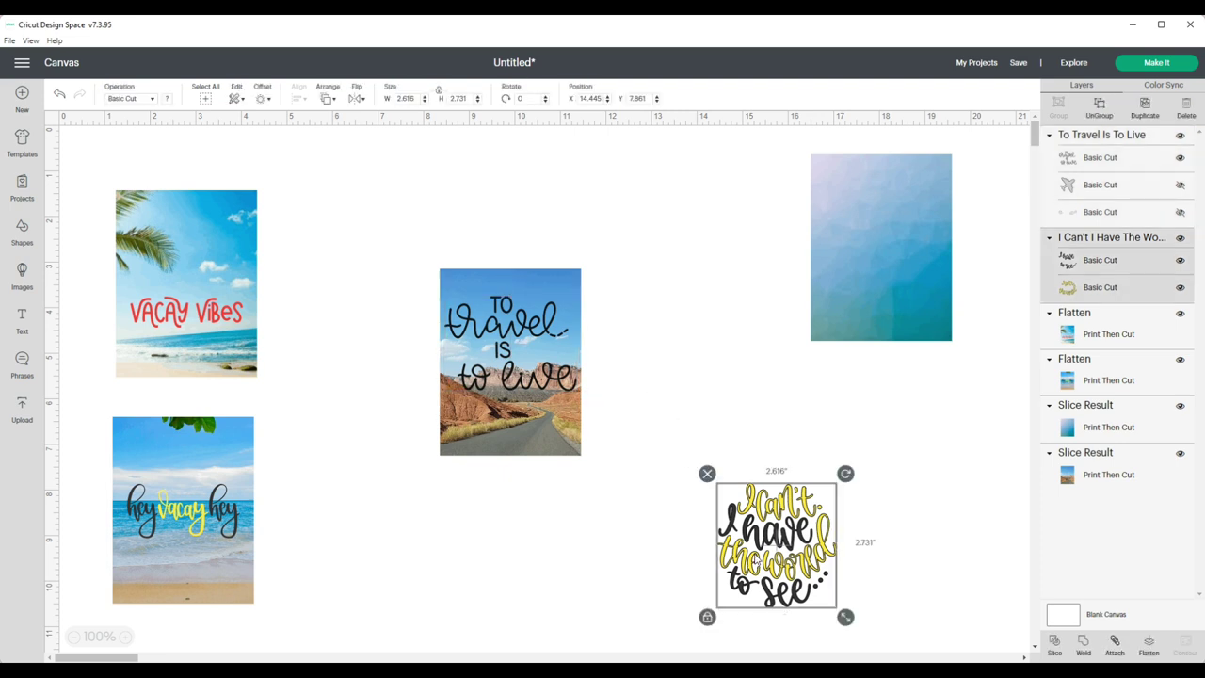
left_click(707, 475)
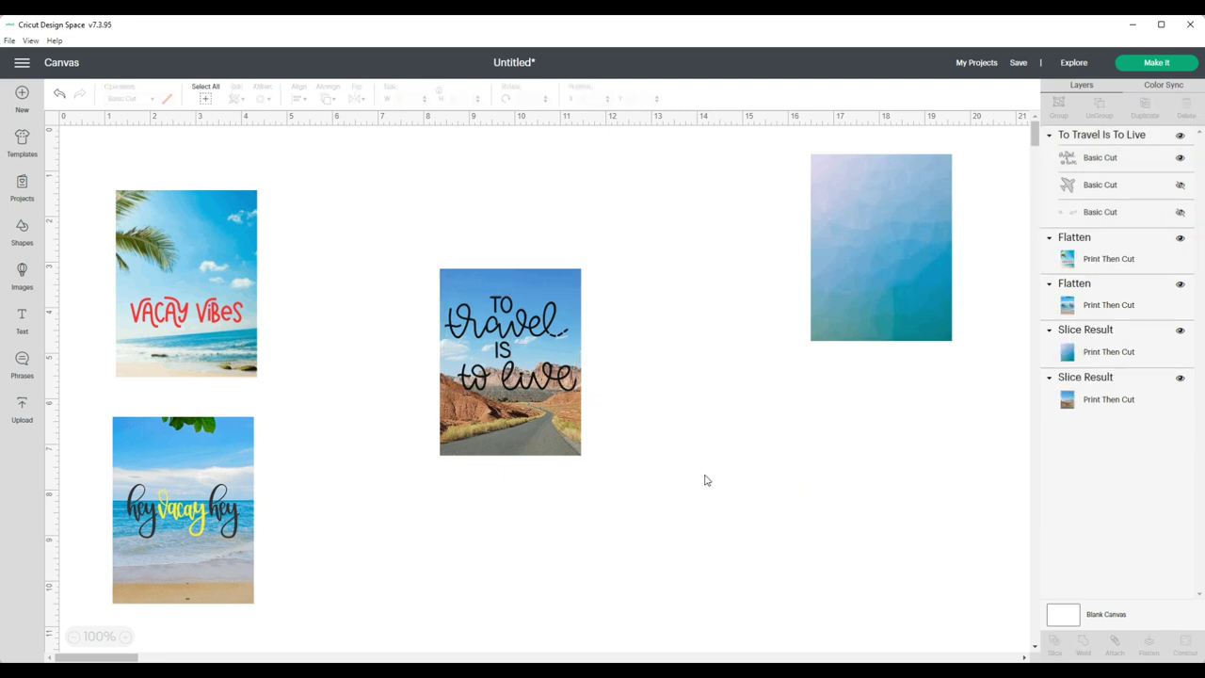
left_click_drag(887, 305, 756, 422)
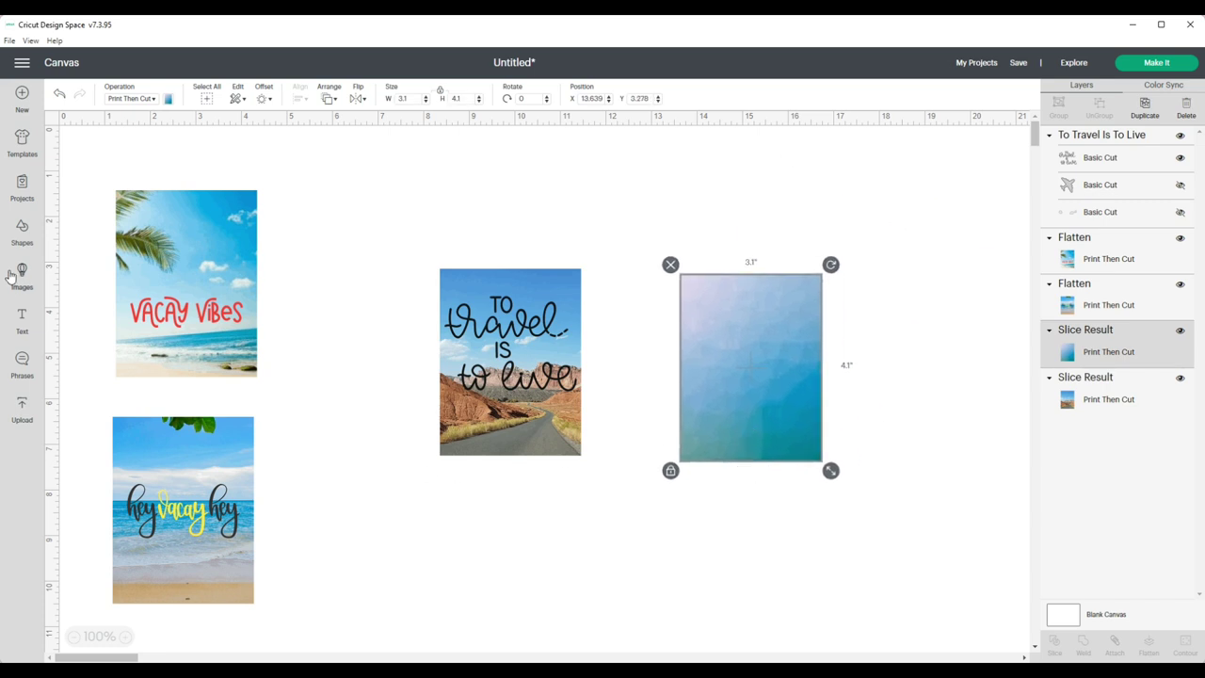
Step: Add a text object with the person's first name and place it in the empty area below the desert road photo
left_click(22, 320)
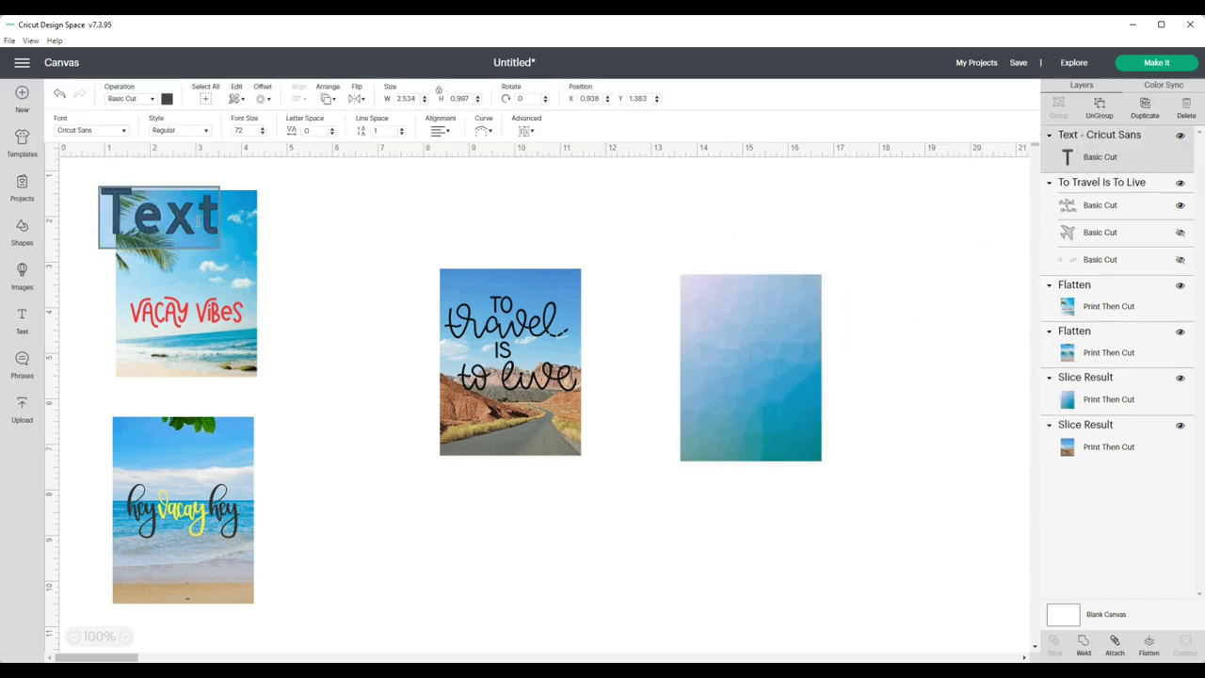
key("BackSpace")
type("De;")
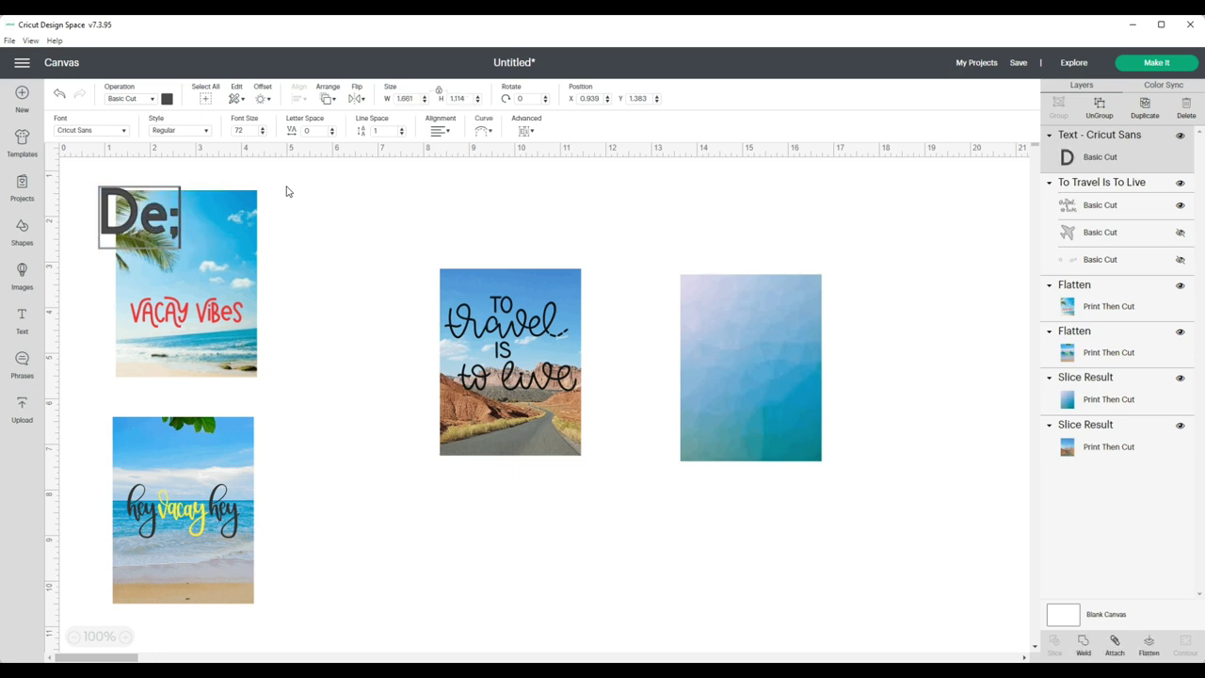
key("BackSpace")
type("londa")
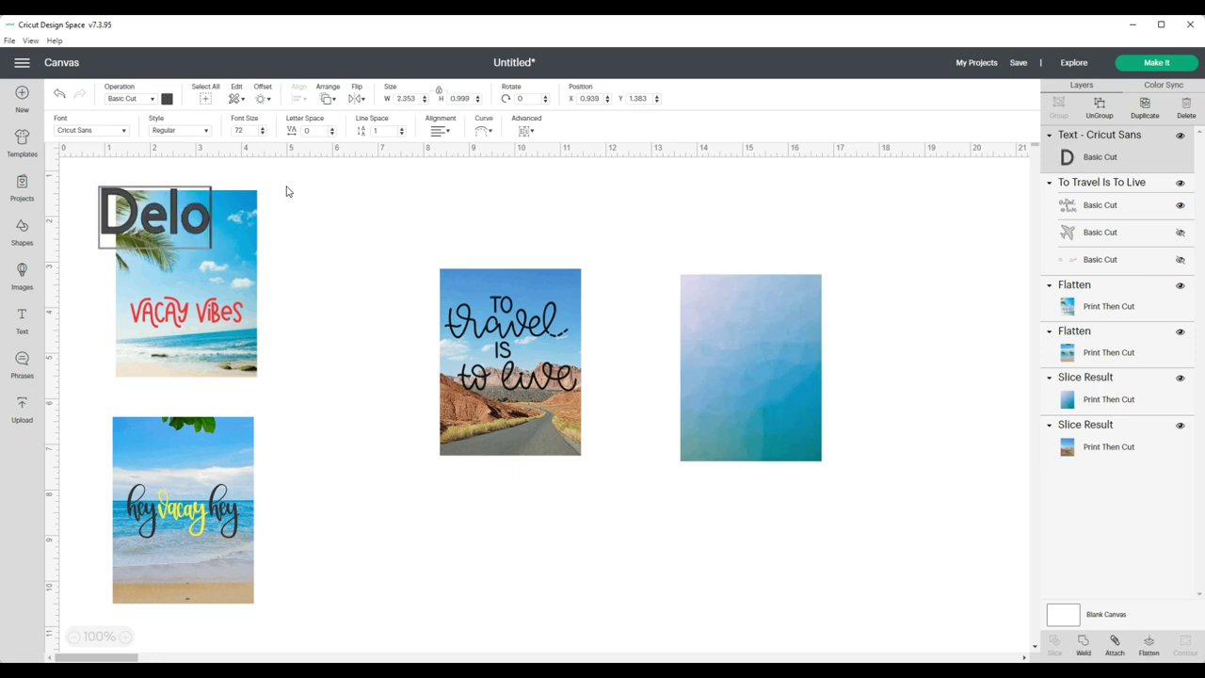
left_click(307, 237)
left_click_drag(296, 226, 594, 560)
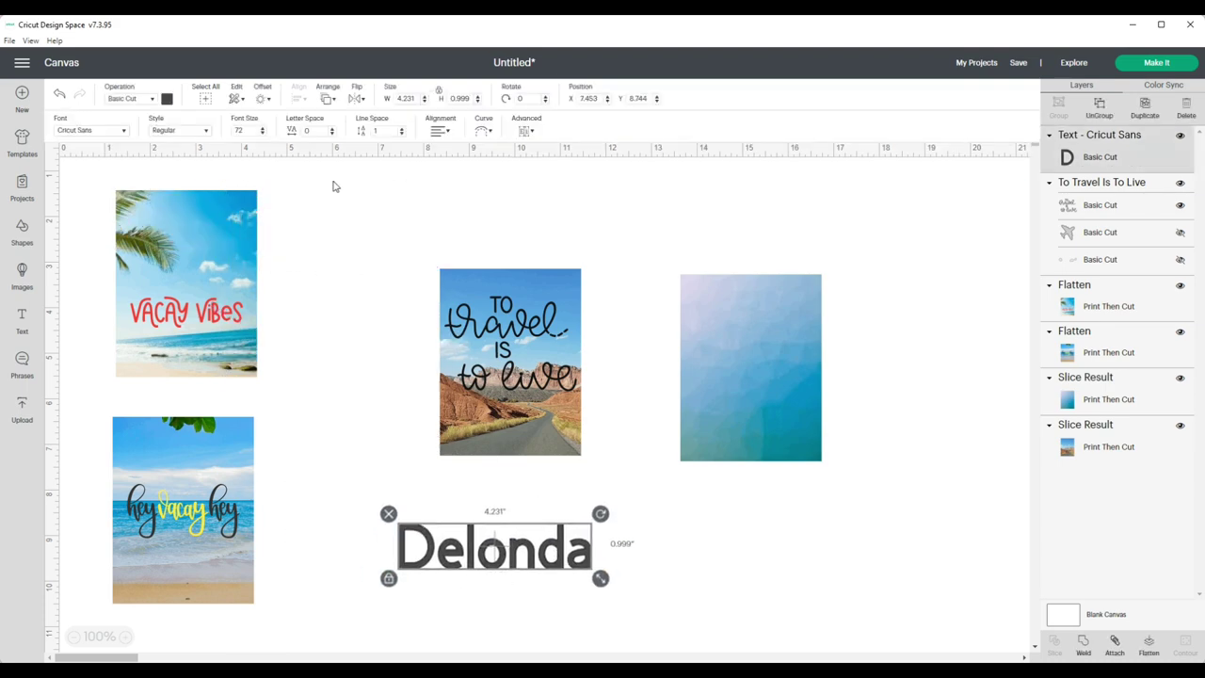
Step: Set the name's font to Samantha Upright and ungroup the text into individual letters
left_click(122, 132)
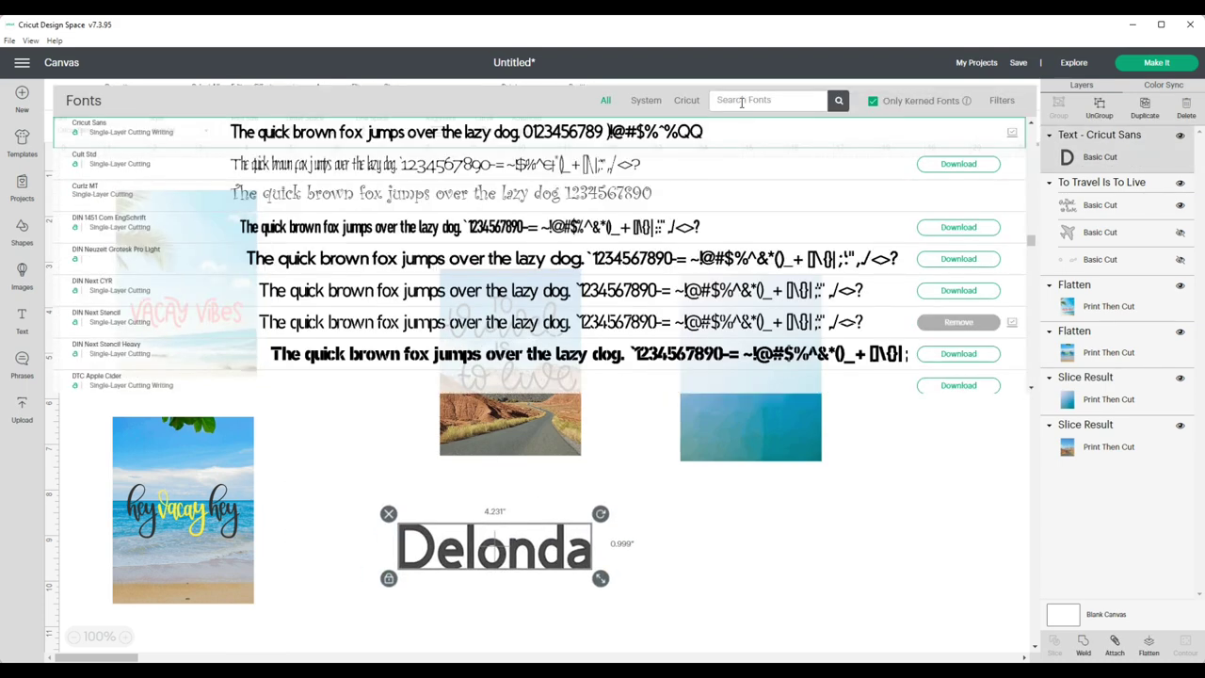
left_click(742, 101)
type("samantha")
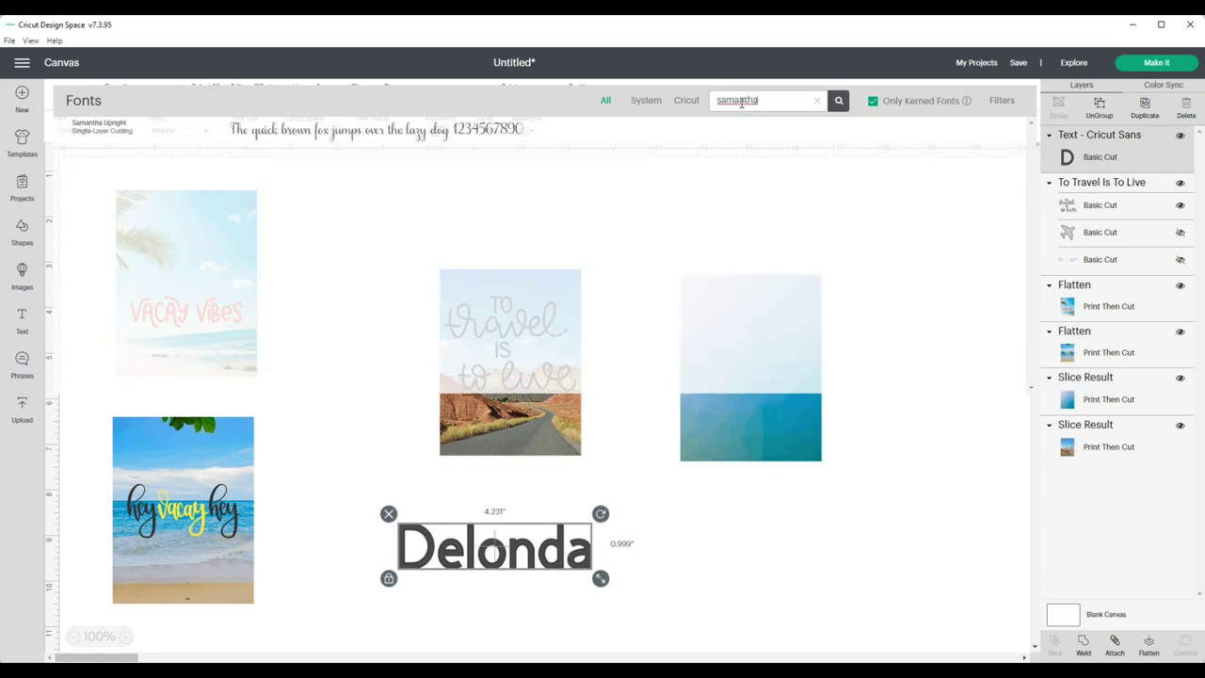
left_click(446, 148)
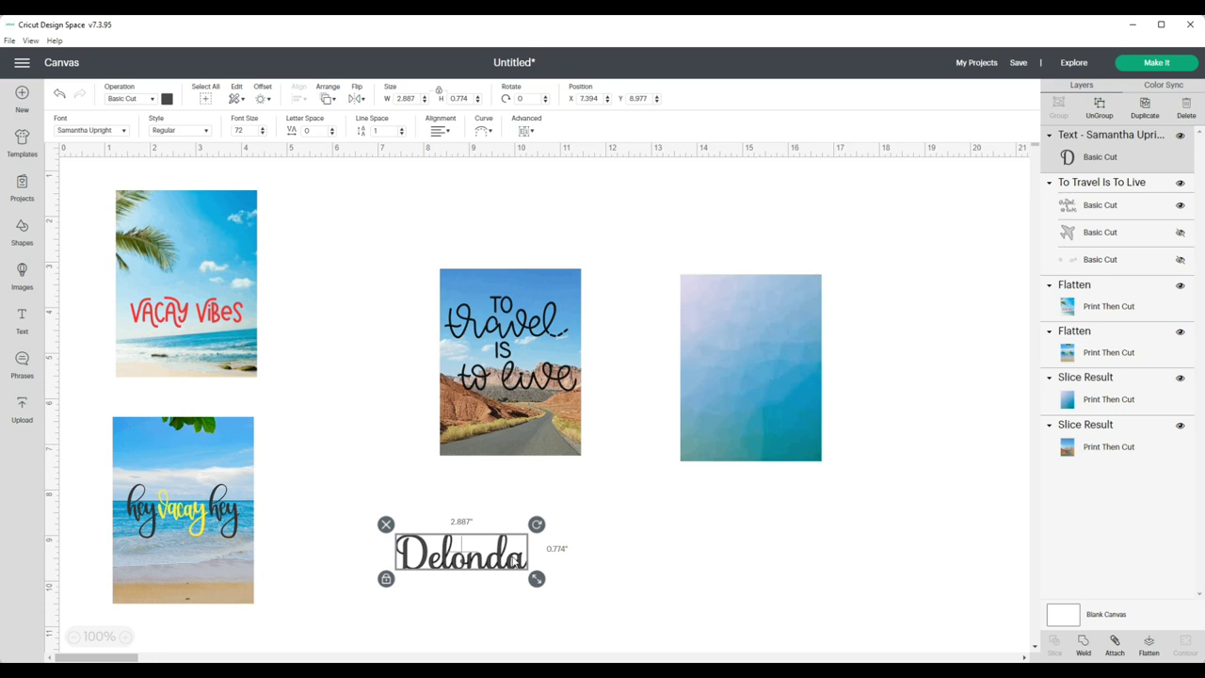
left_click(1101, 103)
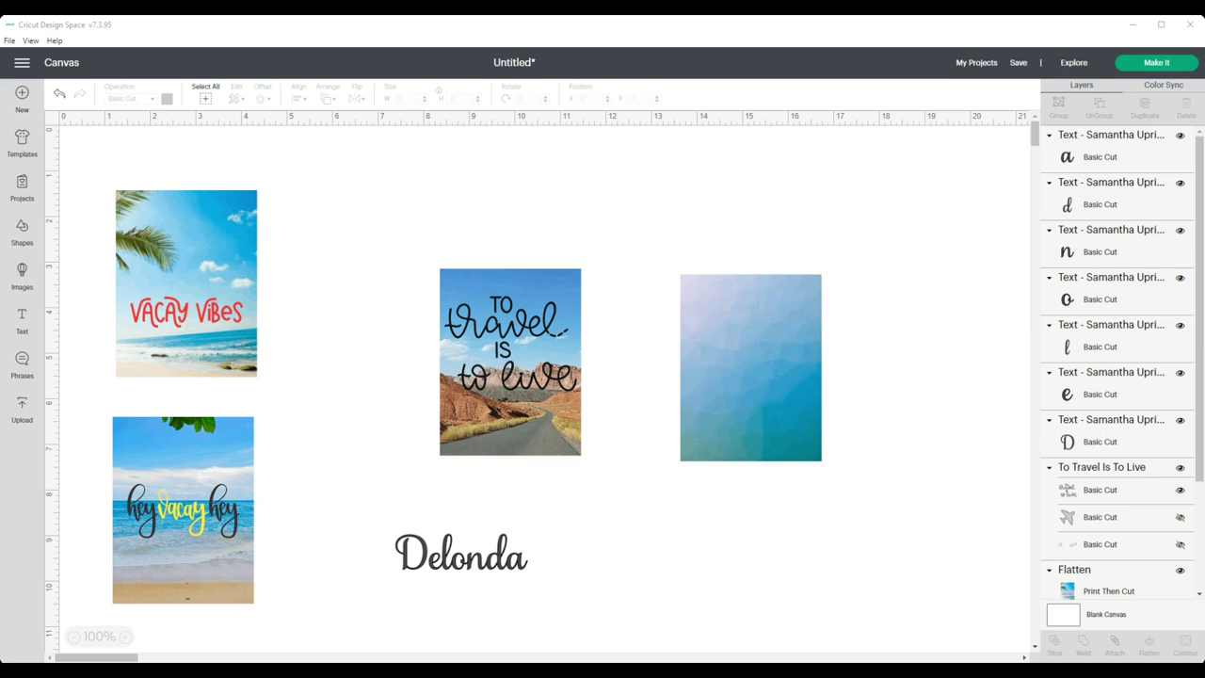
Step: Replace the last letter of the name with the alternate Samantha Upright glyph that has a long trailing swash
left_click(516, 567)
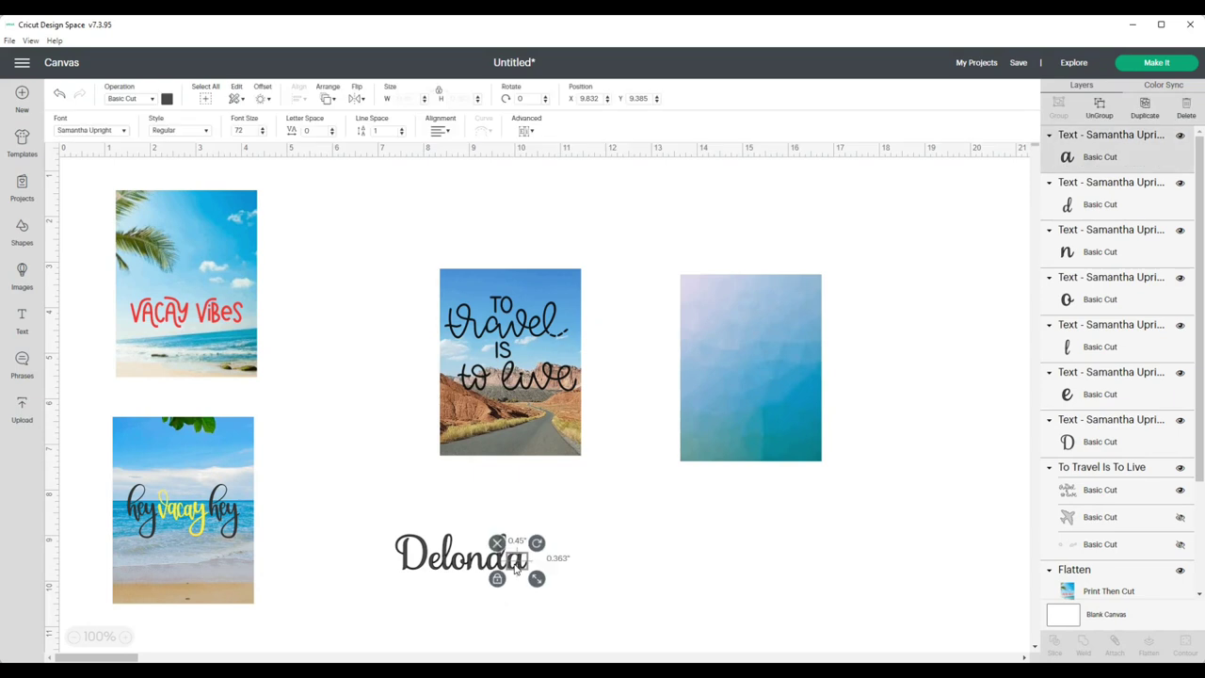
double_click(516, 565)
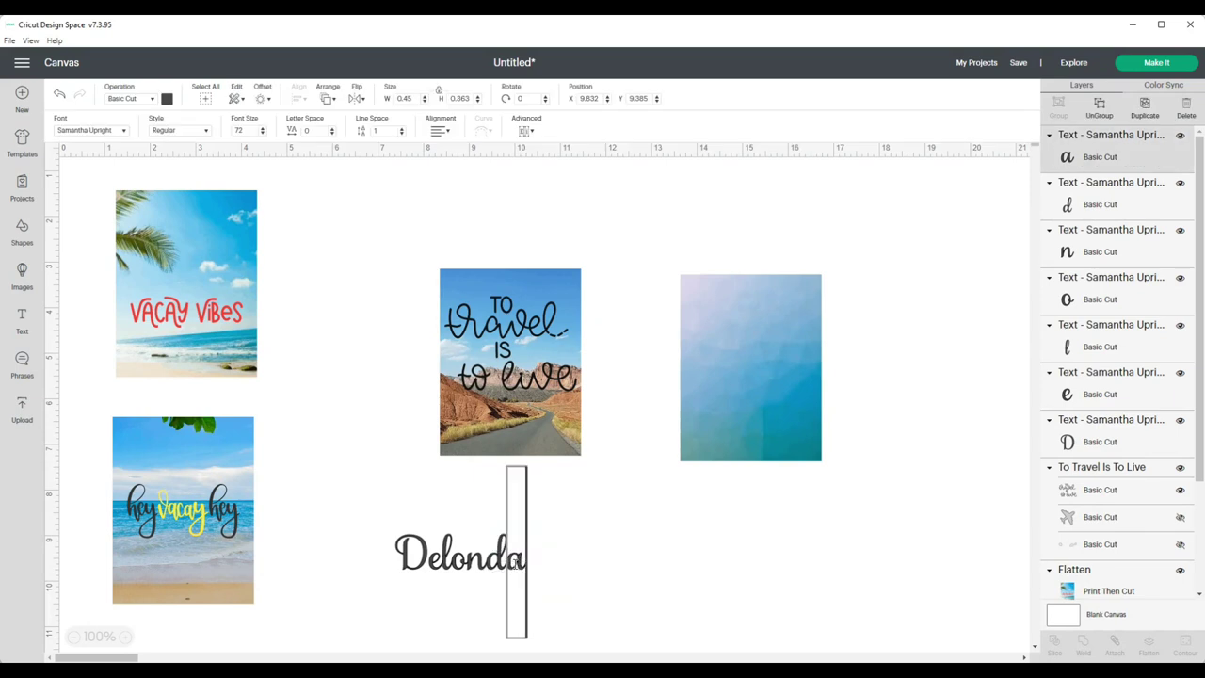
key("BackSpace")
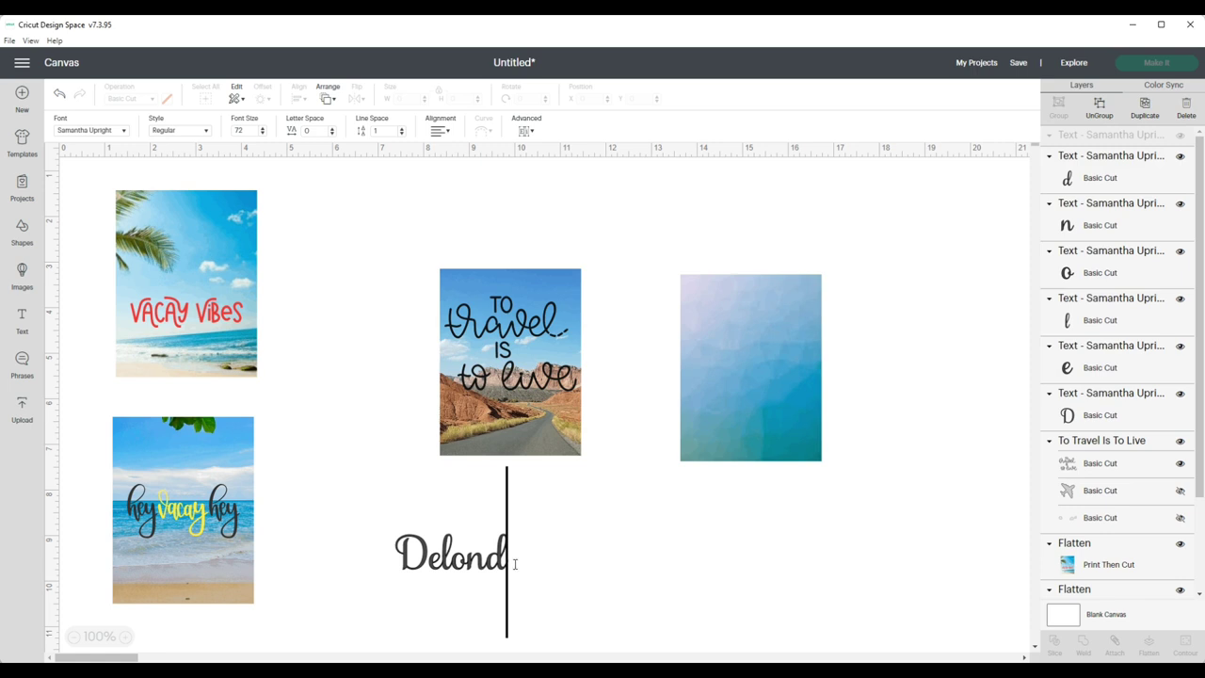
type("a")
left_click(627, 544)
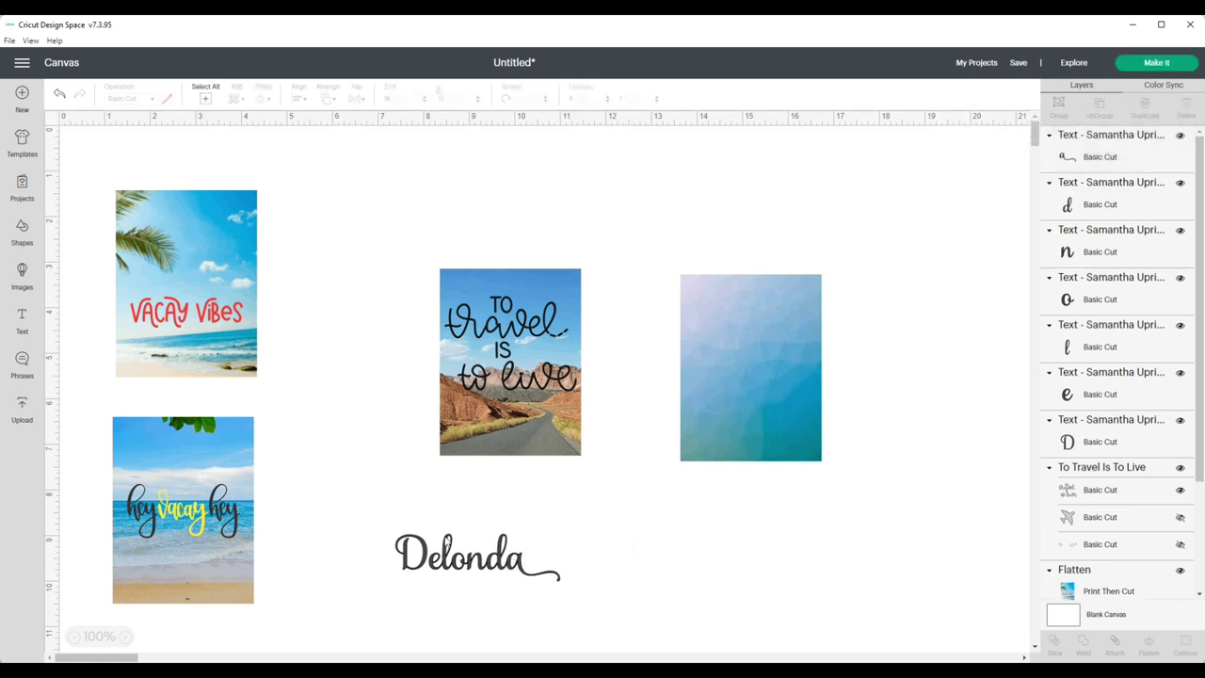
Step: Replace the name's capital letter with its ornate curled alternate glyph, and weld all the letters into one object
left_click_drag(371, 527, 609, 614)
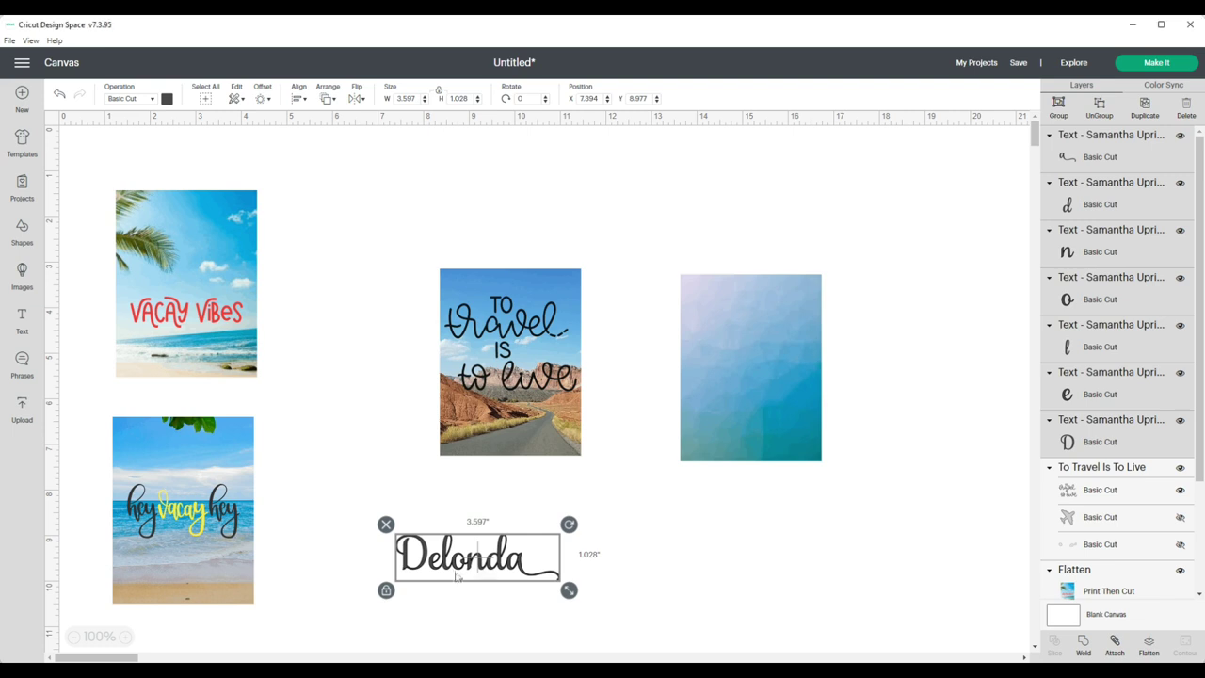
double_click(412, 557)
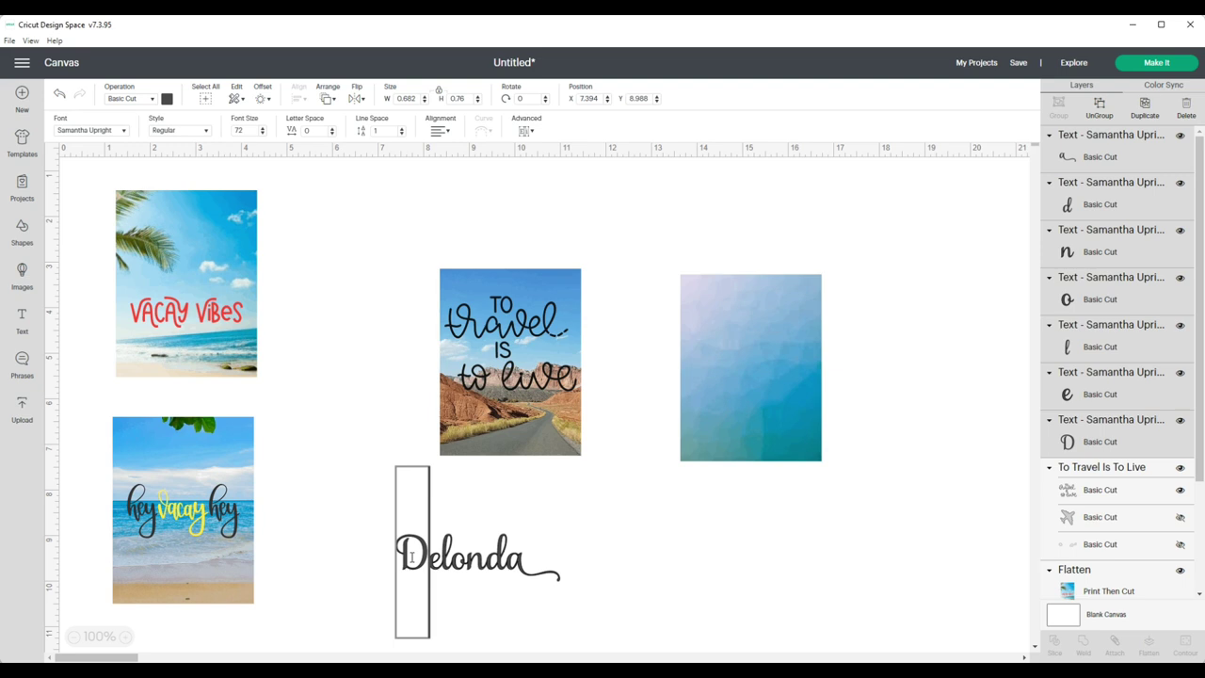
key("BackSpace")
type("D")
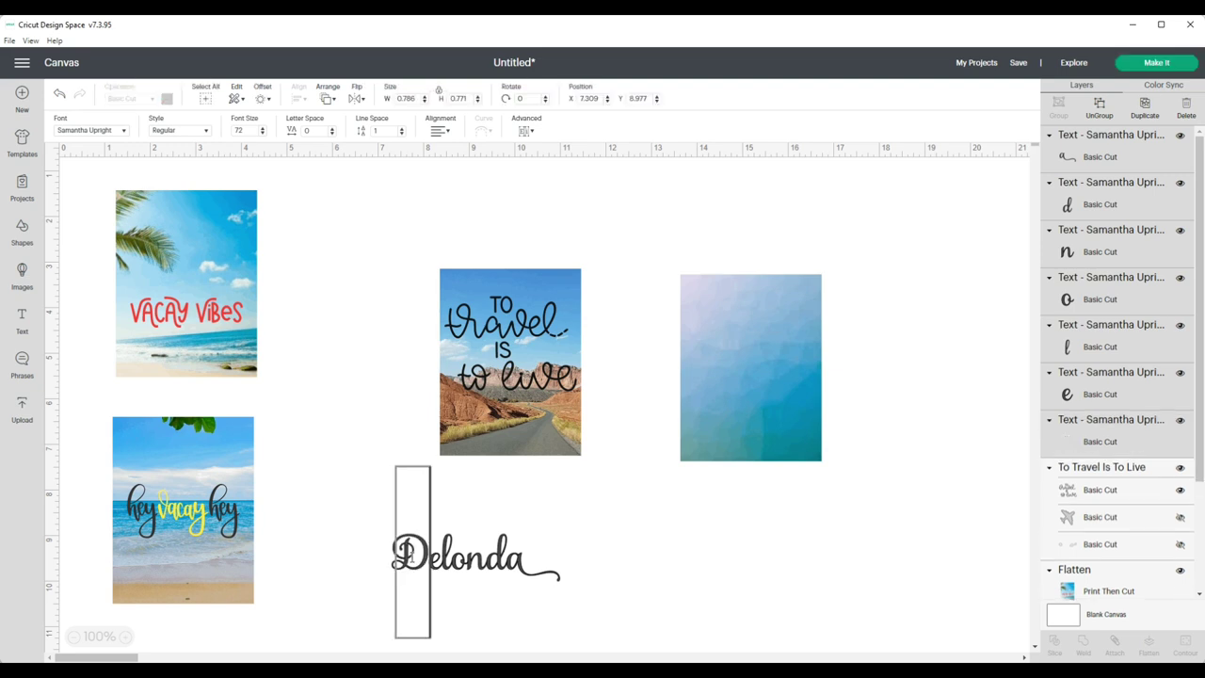
left_click(474, 585)
left_click_drag(381, 533, 578, 602)
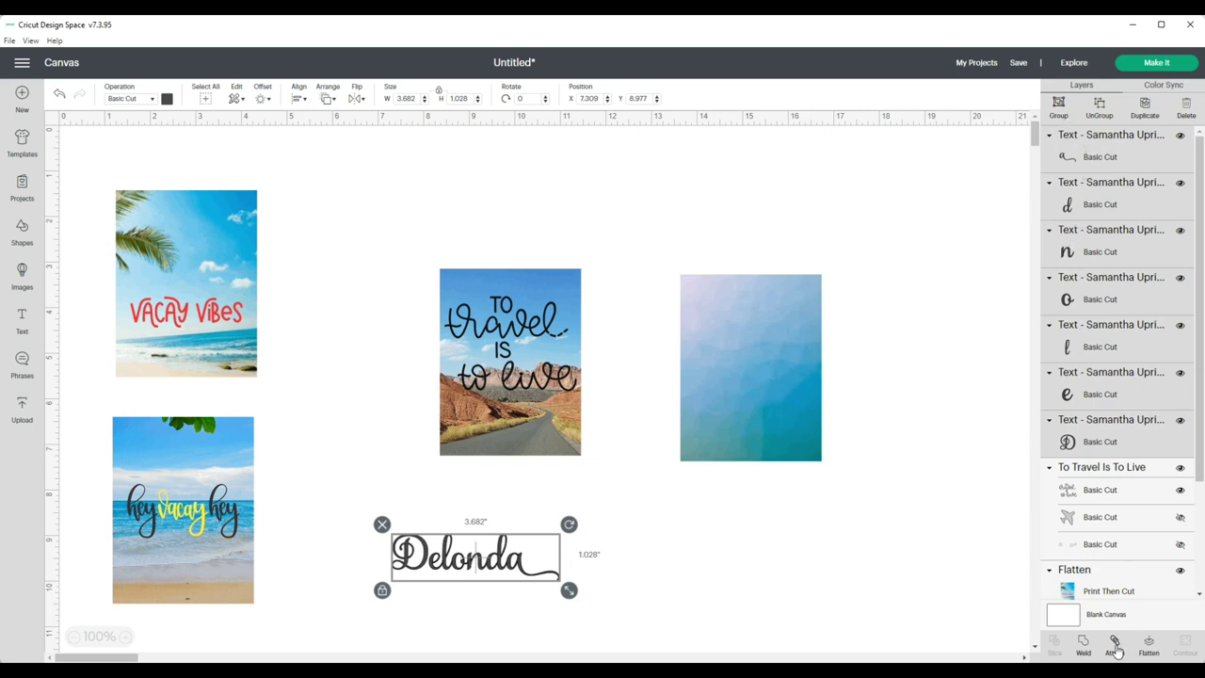
left_click(1084, 649)
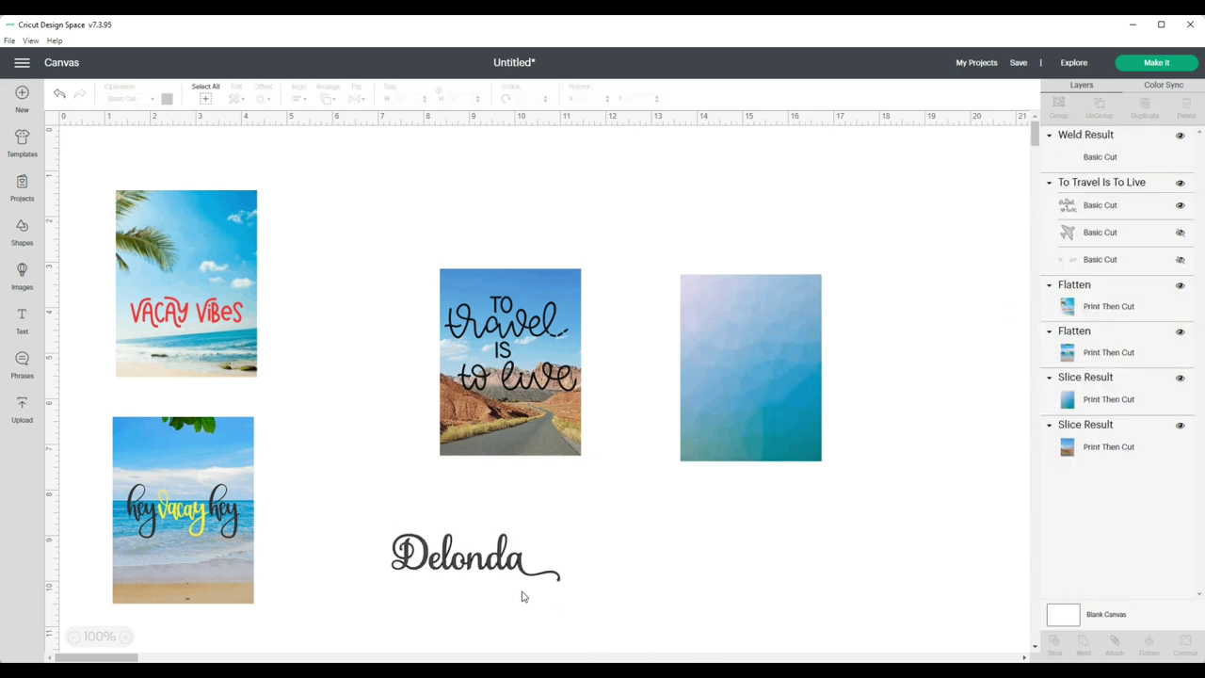
Step: Try rotating the welded name 180 degrees and undo the rotation
left_click(509, 562)
left_click(530, 96)
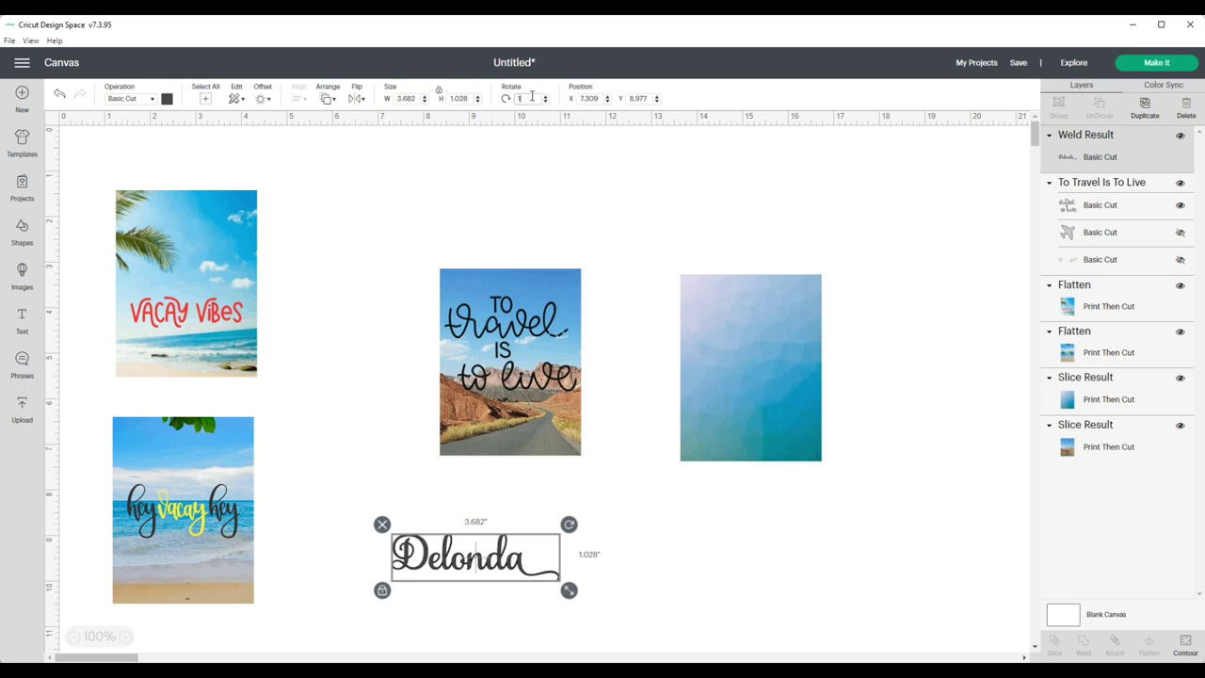
type("180")
key("Return")
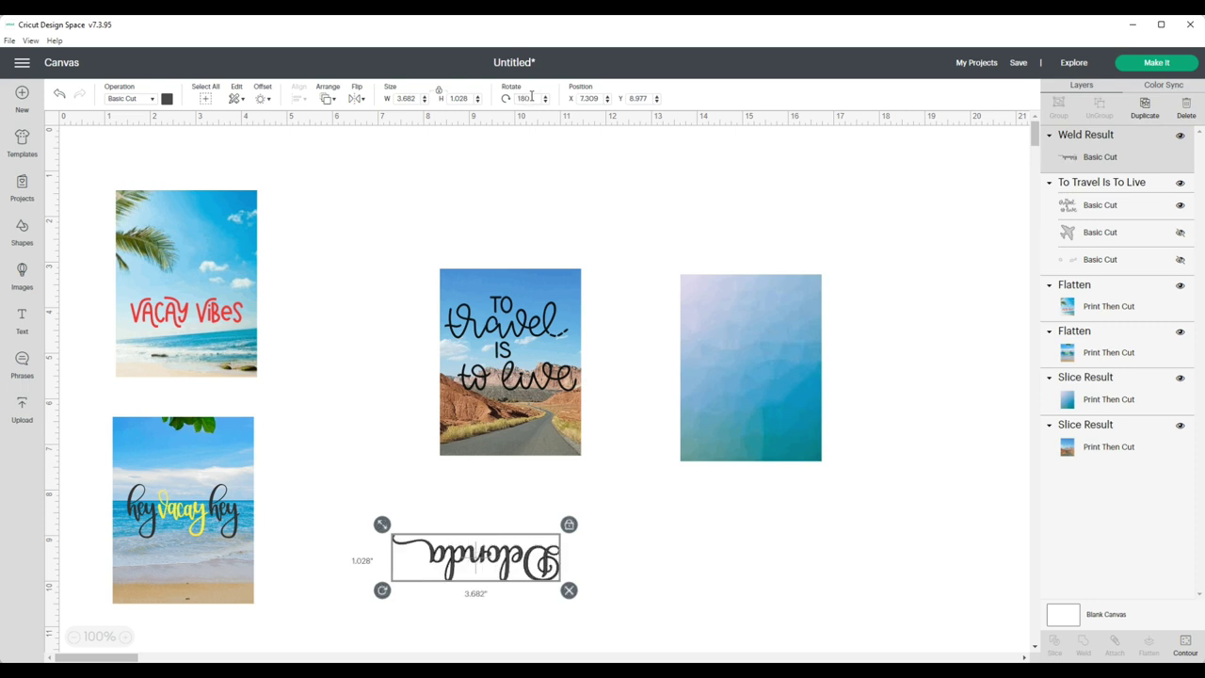
left_click(58, 96)
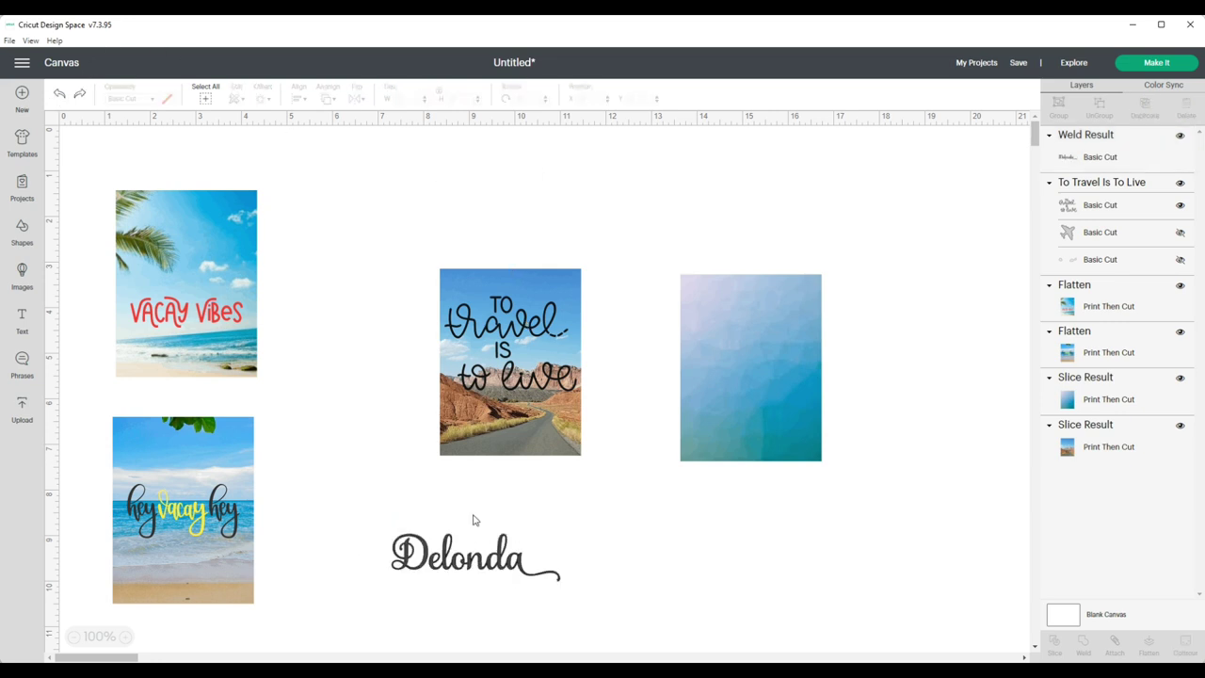
Step: Try rotating the welded name 90 degrees, placing it on the blue gradient background and turning it by hand to read upward
left_click(476, 571)
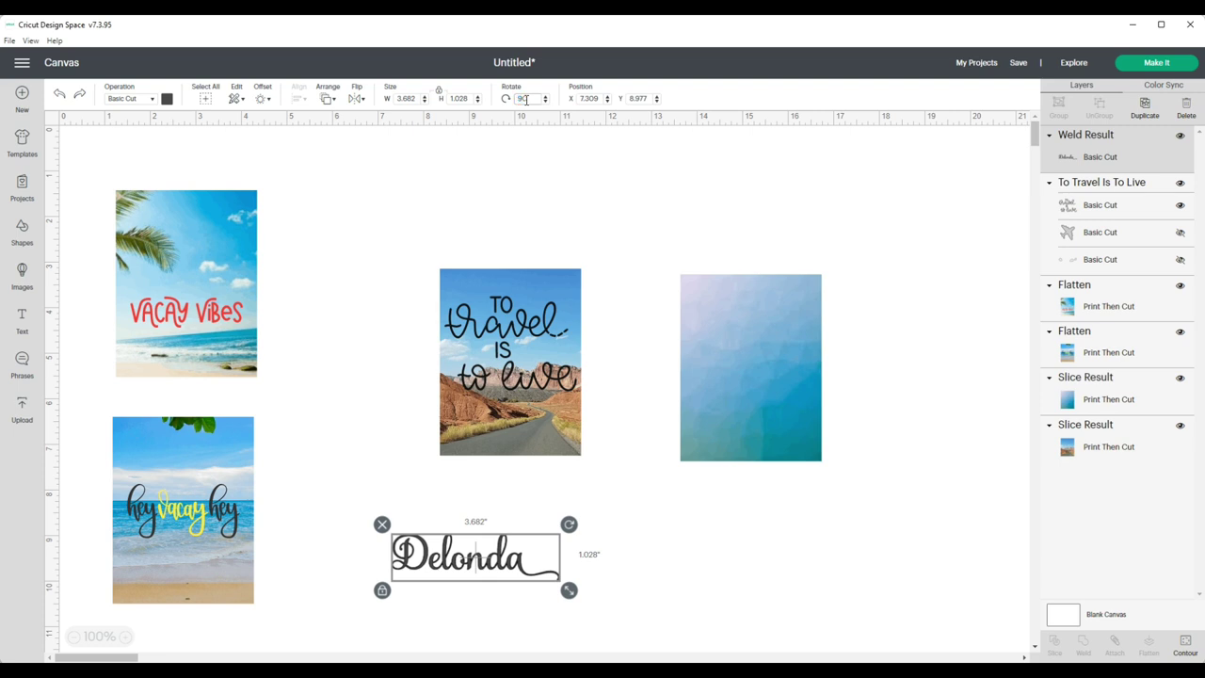
key("Return")
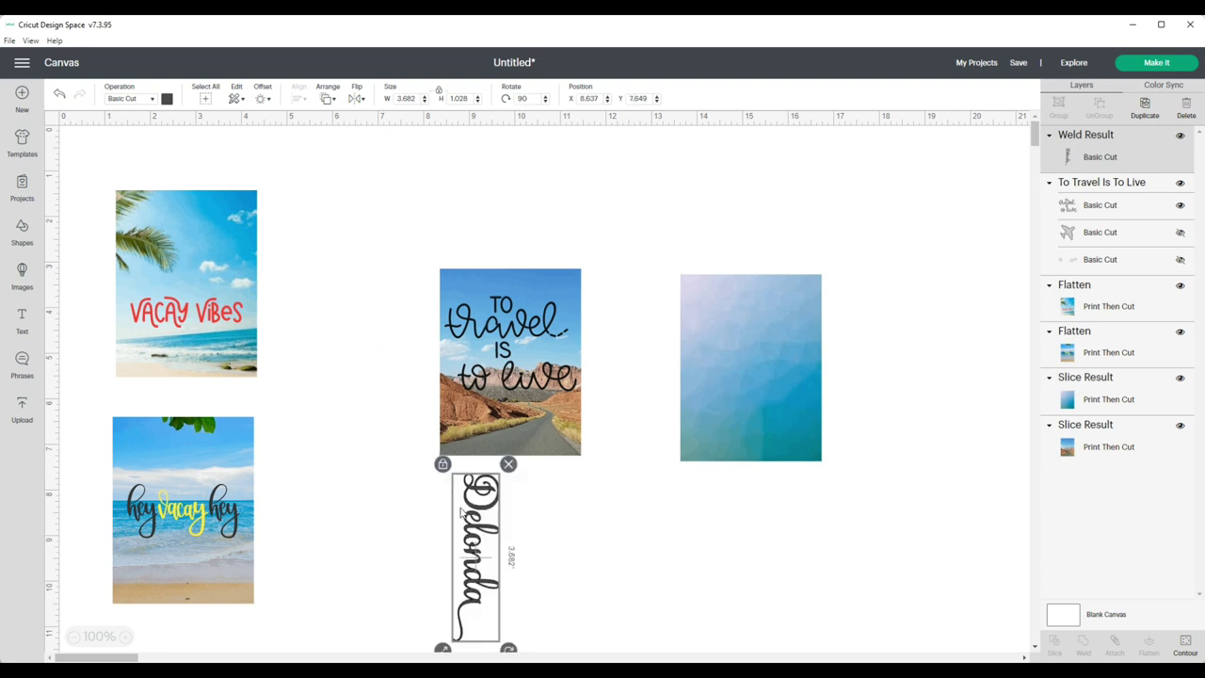
left_click_drag(464, 524, 746, 340)
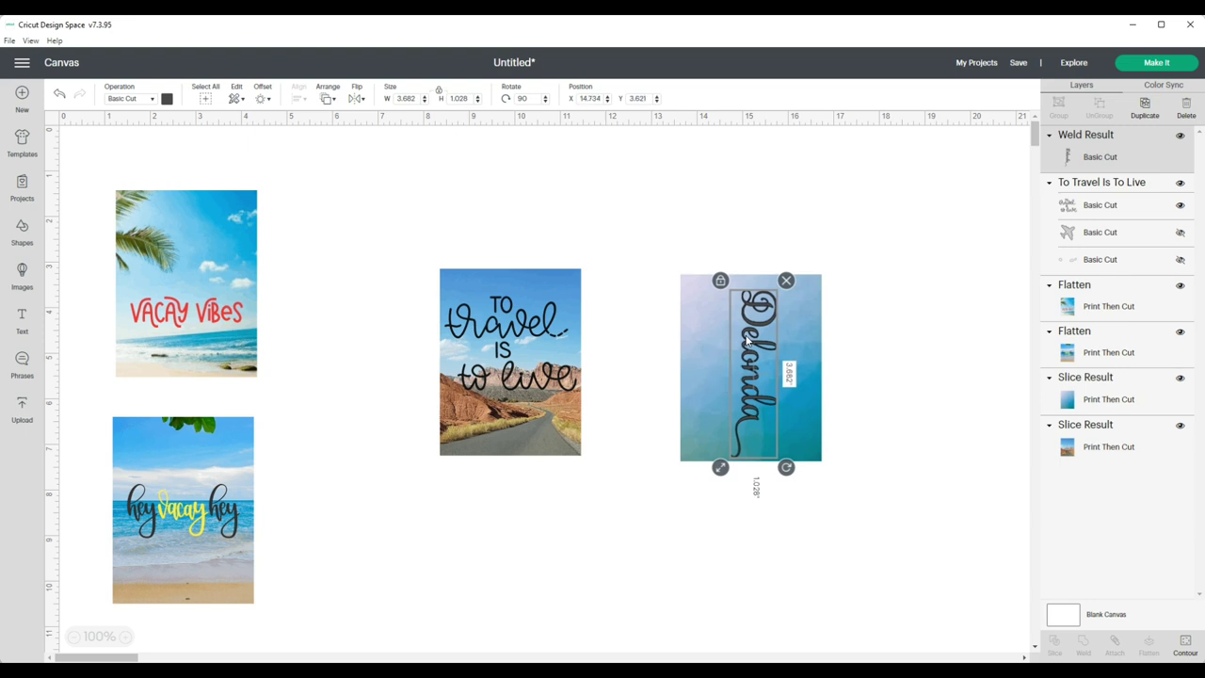
left_click_drag(786, 467, 711, 250)
left_click_drag(753, 407, 752, 394)
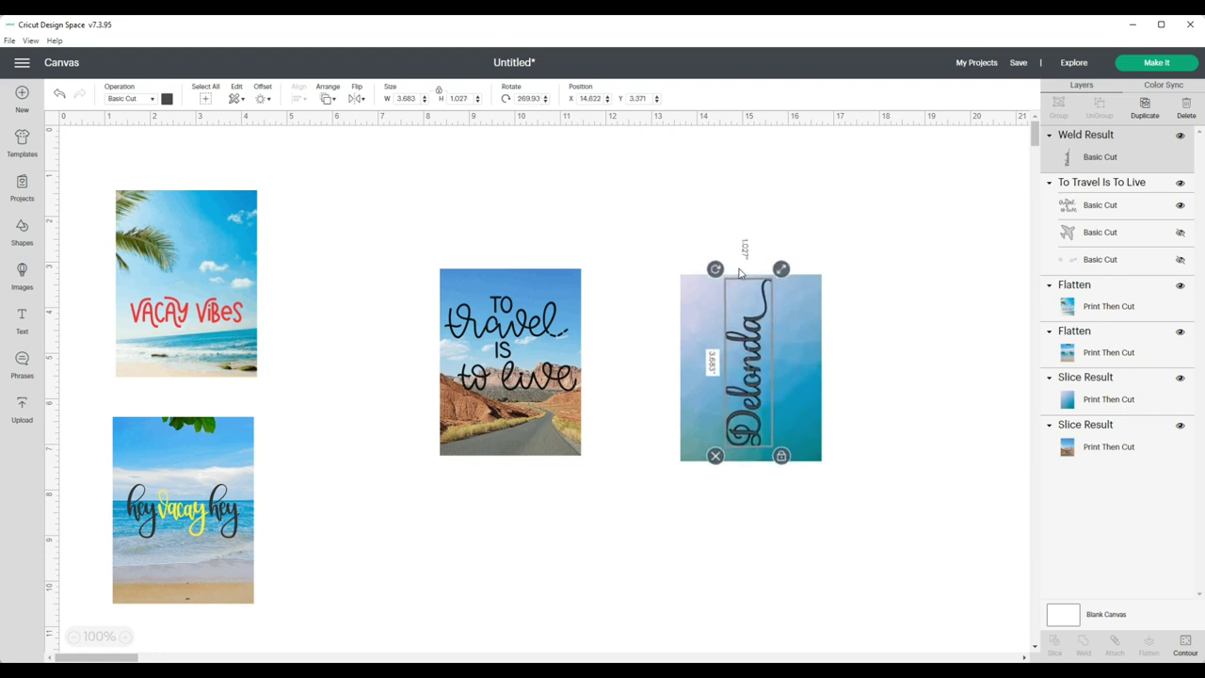
left_click_drag(716, 269, 722, 271)
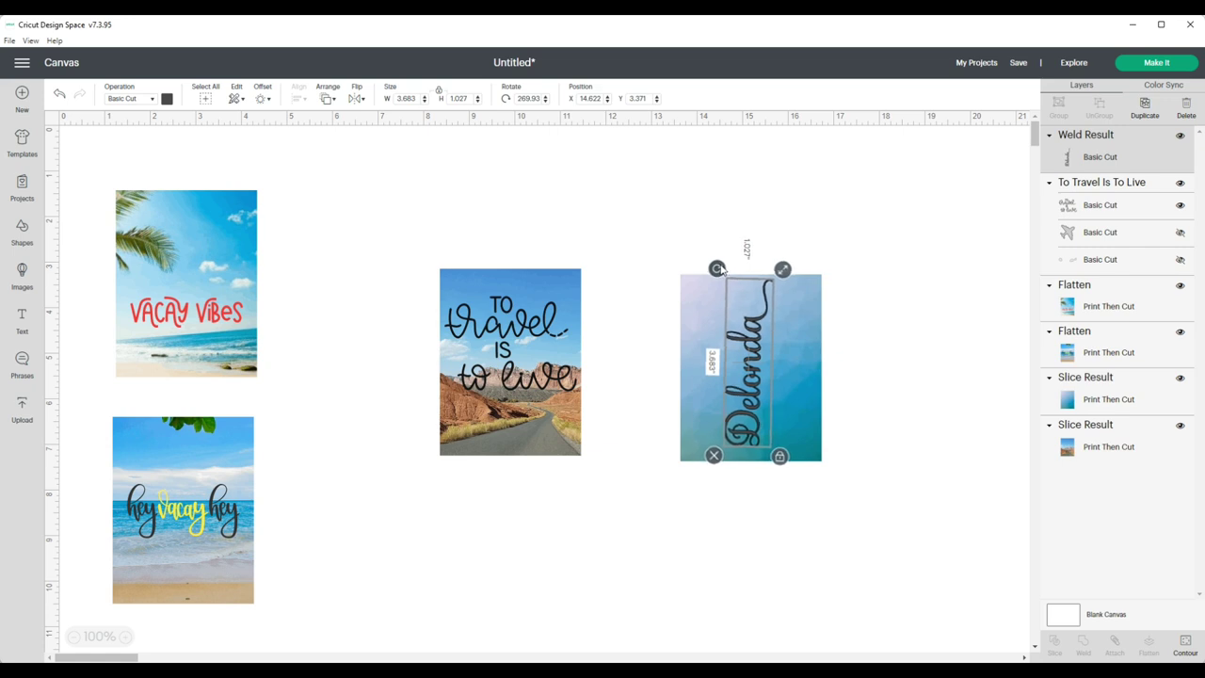
left_click_drag(757, 399, 761, 403)
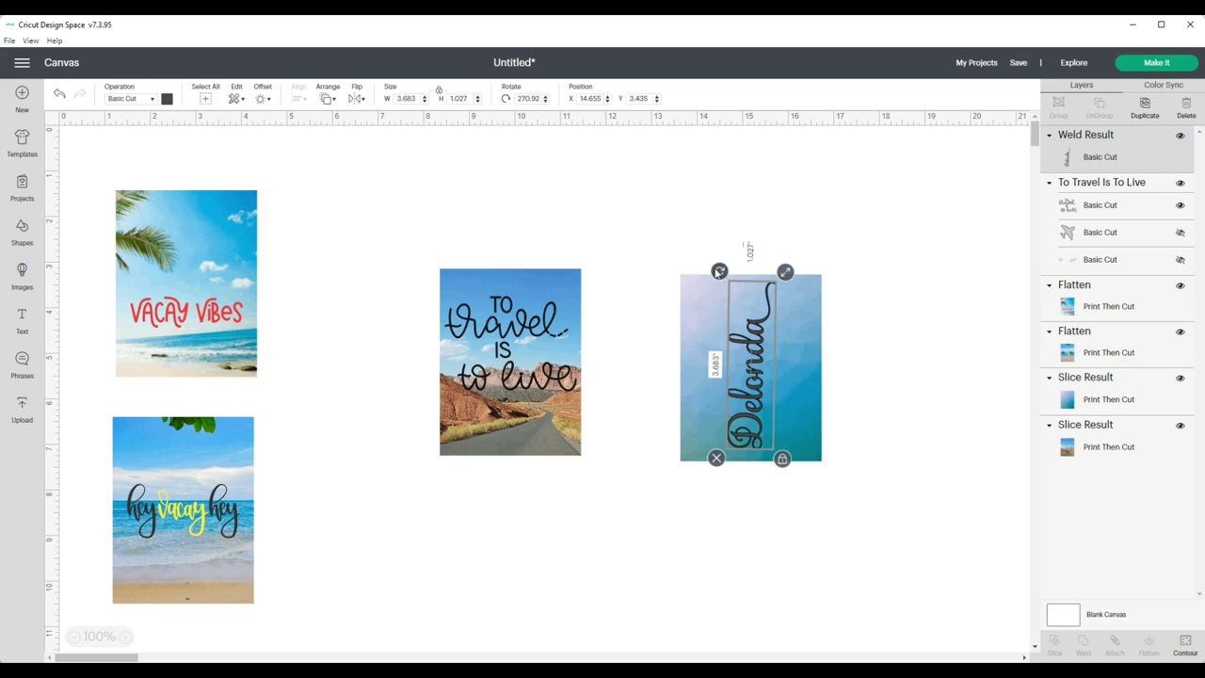
left_click_drag(719, 271, 718, 271)
Step: Undo the rotations and moves of the name back to its horizontal placement below the road photo
double_click(532, 98)
type("27")
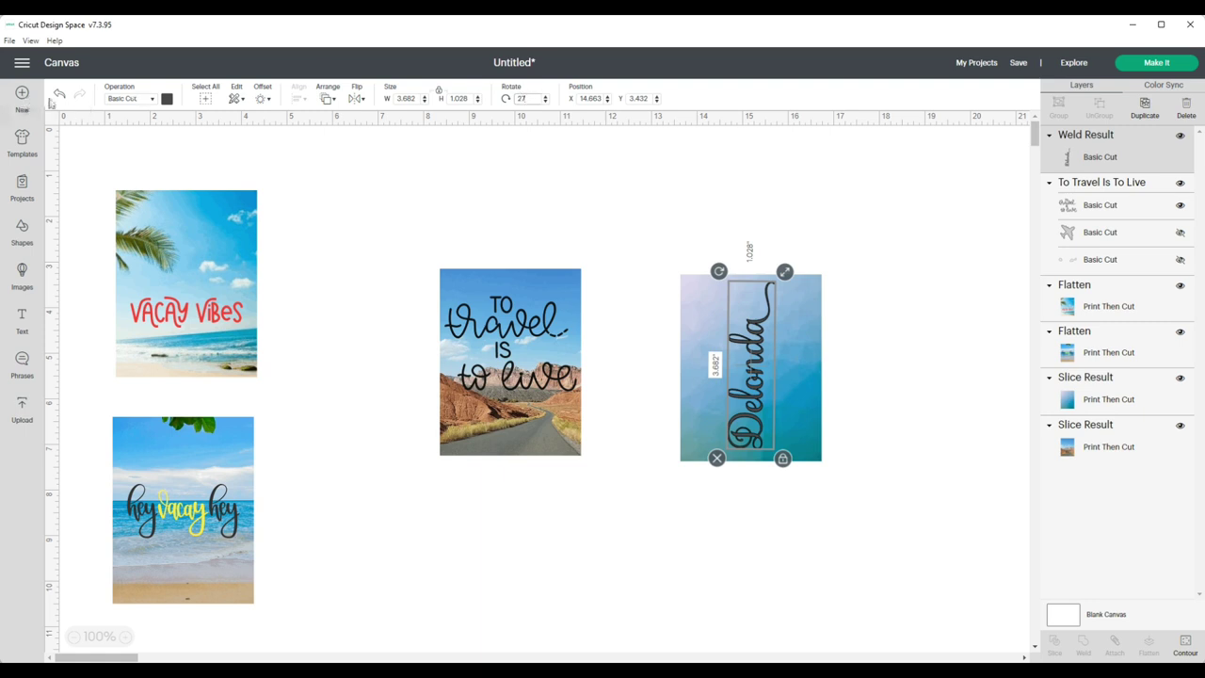
left_click(60, 94)
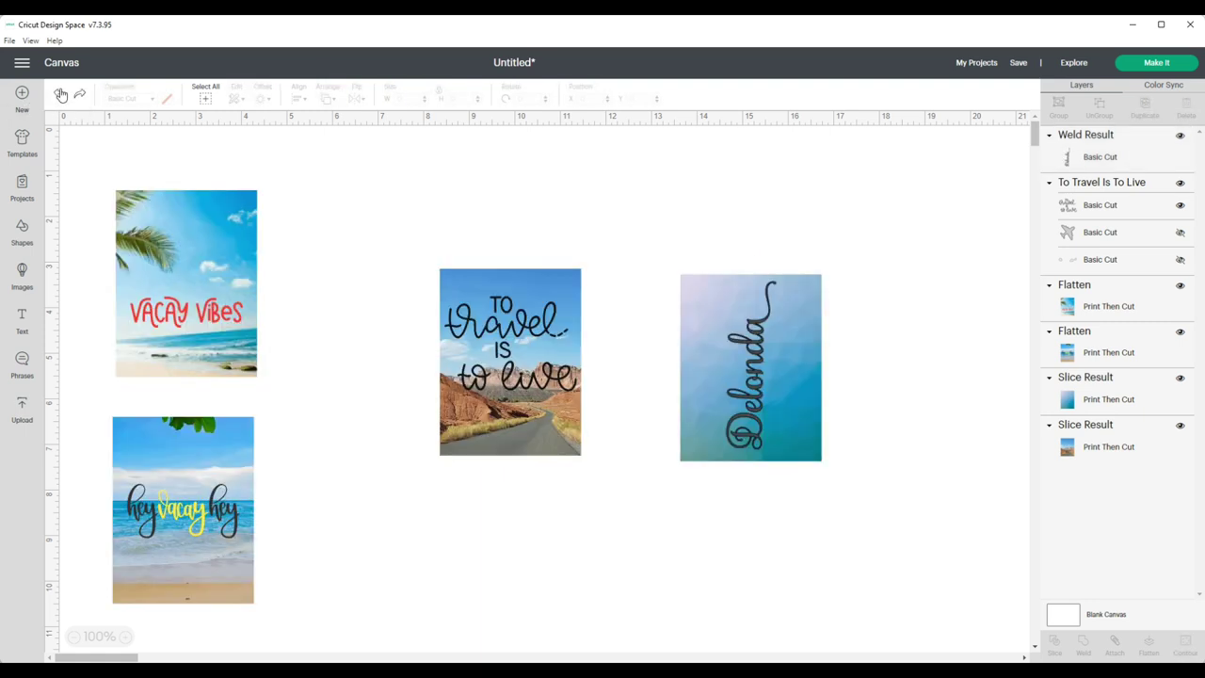
left_click(743, 393)
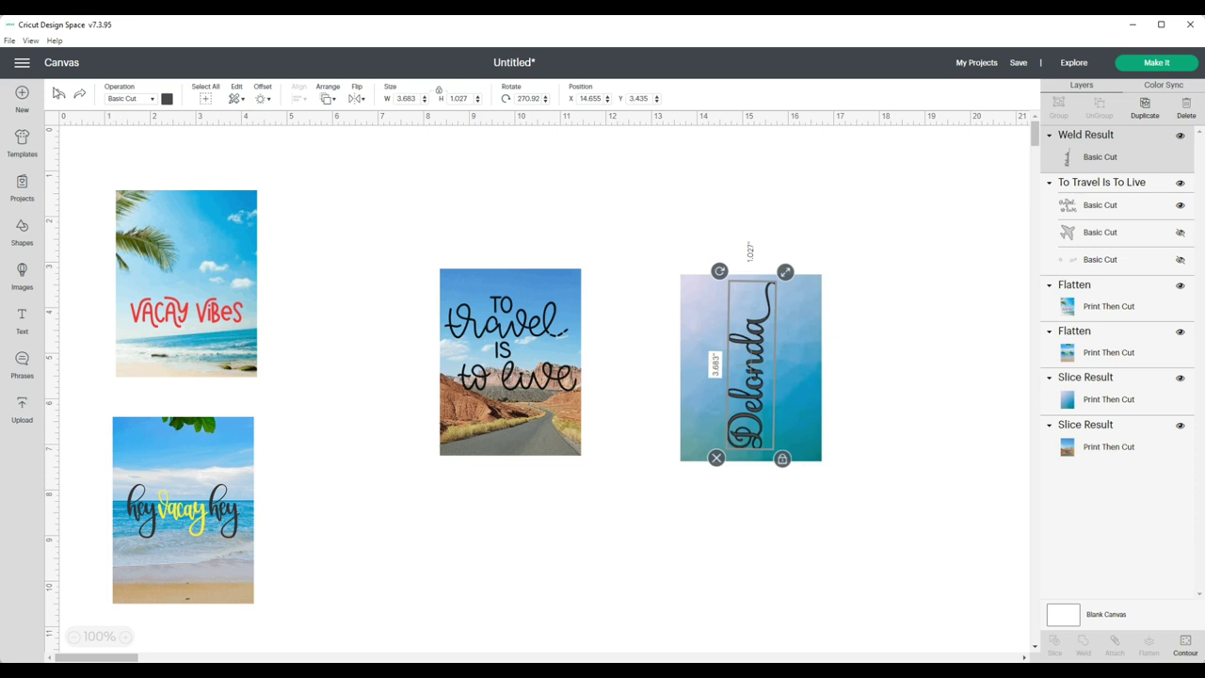
left_click(58, 94)
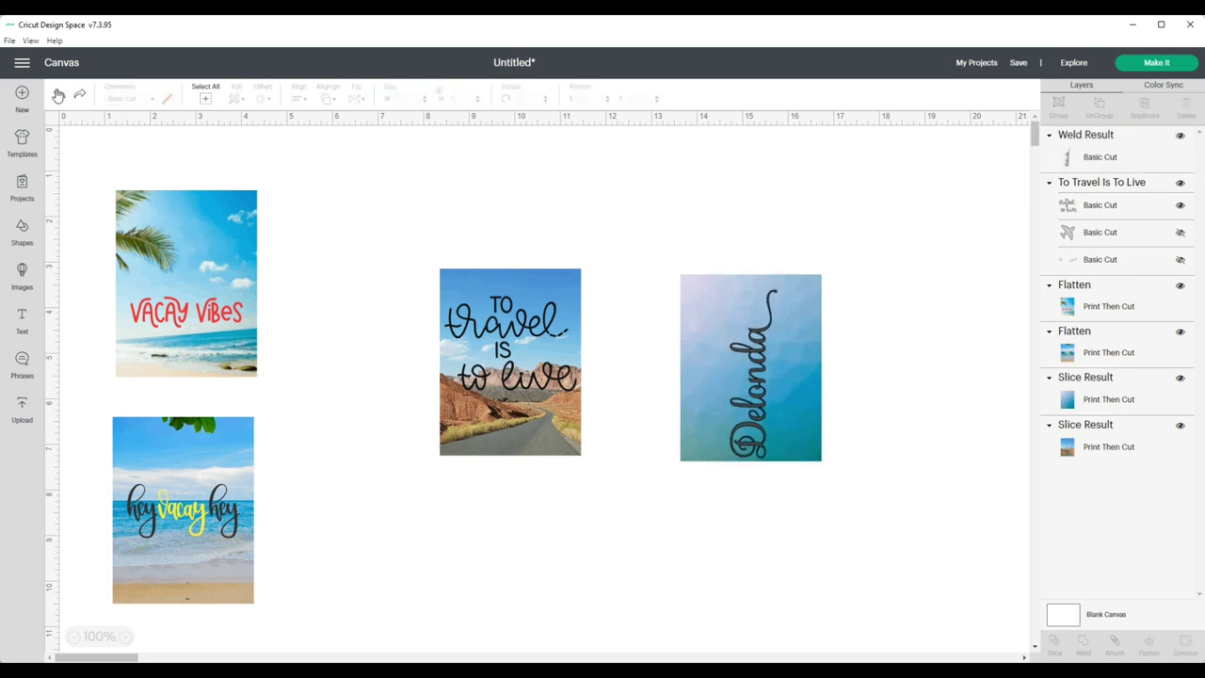
left_click(58, 94)
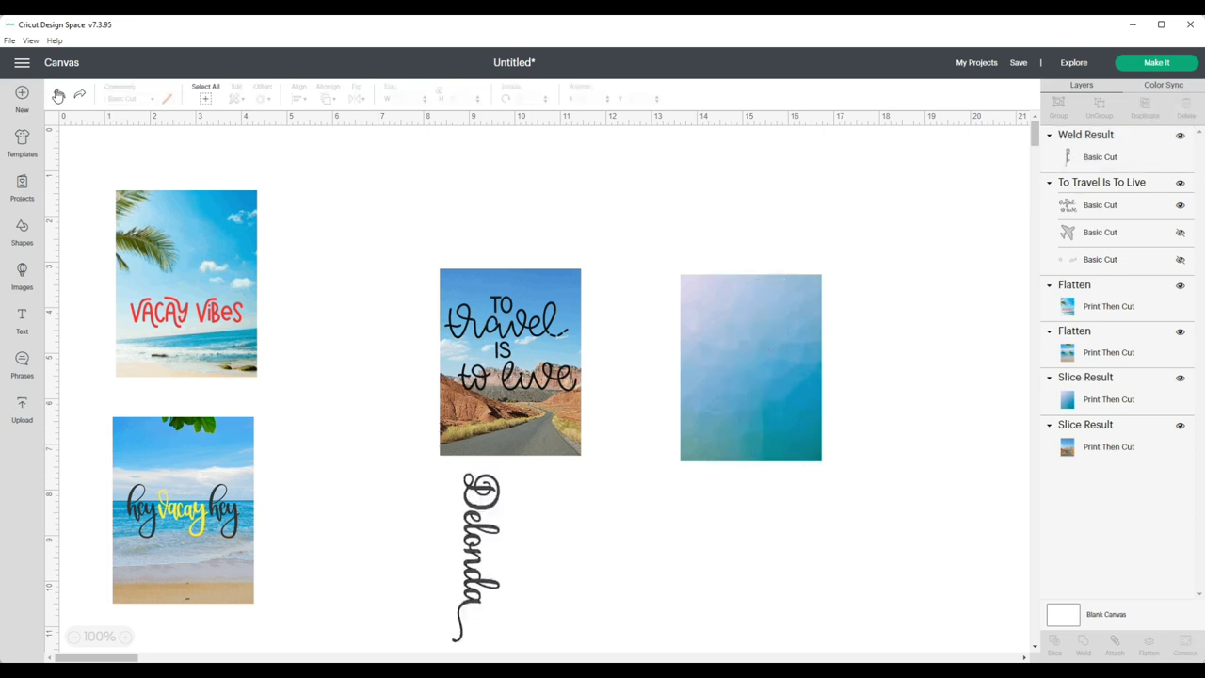
left_click(58, 94)
Step: Rotate the welded name to 270 degrees and place it vertically on the blue gradient background
left_click(449, 555)
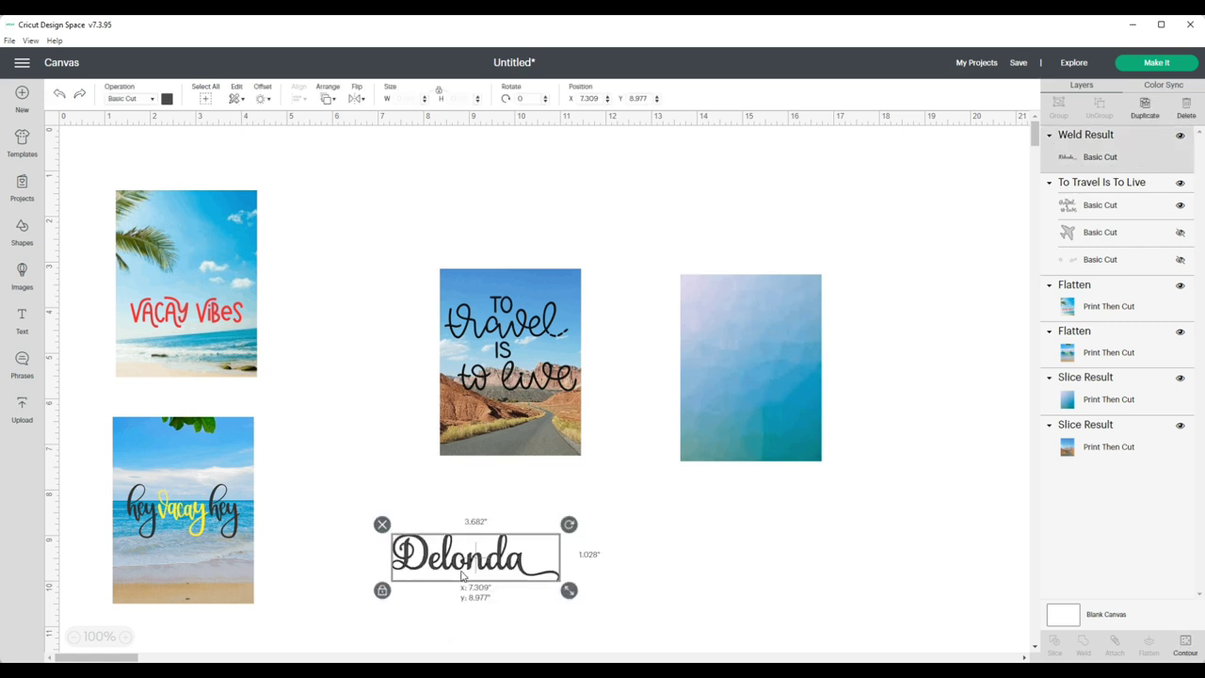
left_click(526, 97)
type("270")
key("Return")
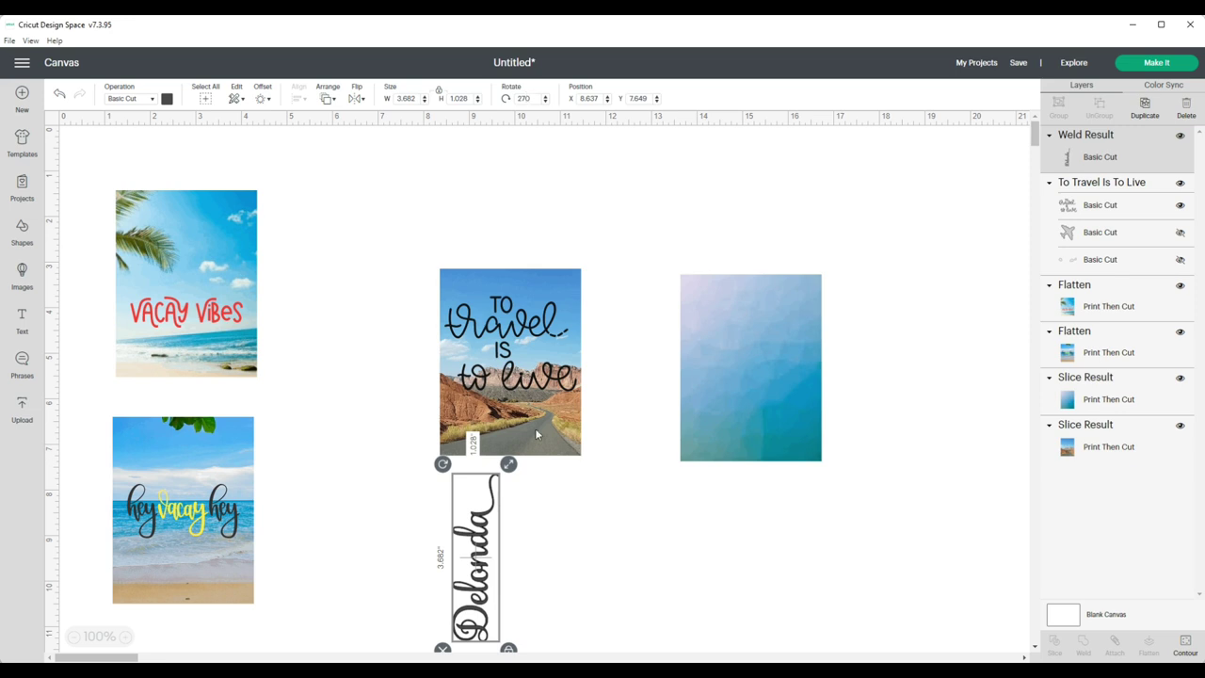
left_click_drag(463, 593, 733, 403)
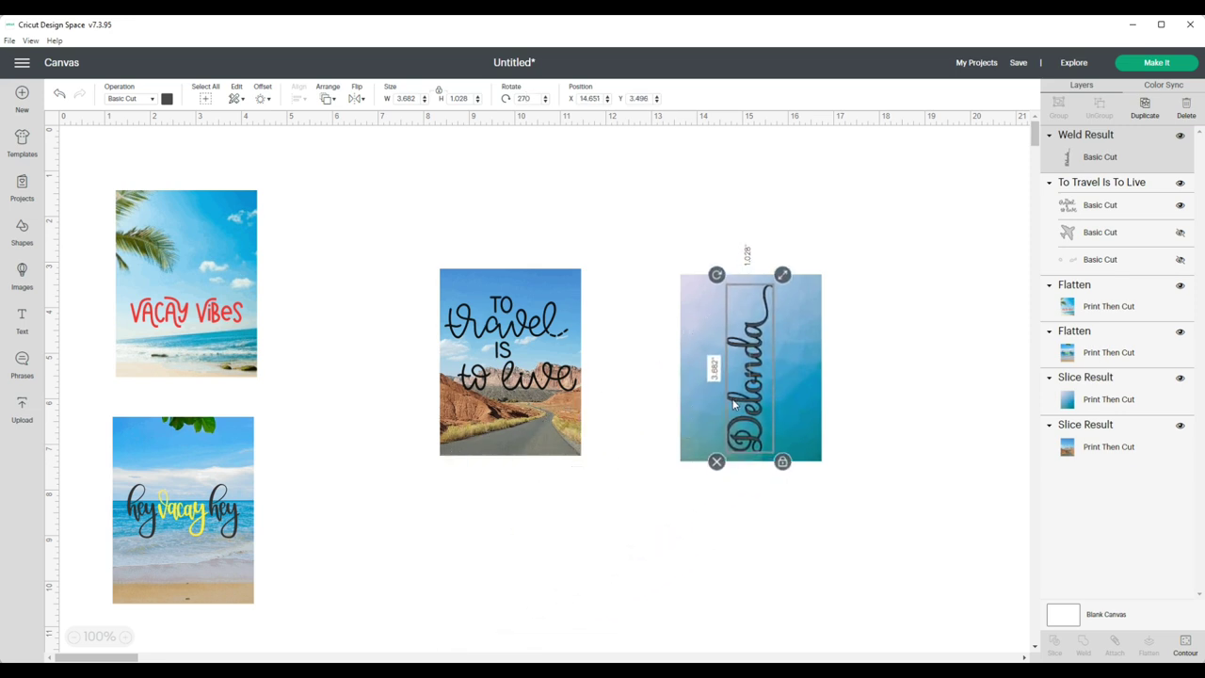
left_click(772, 536)
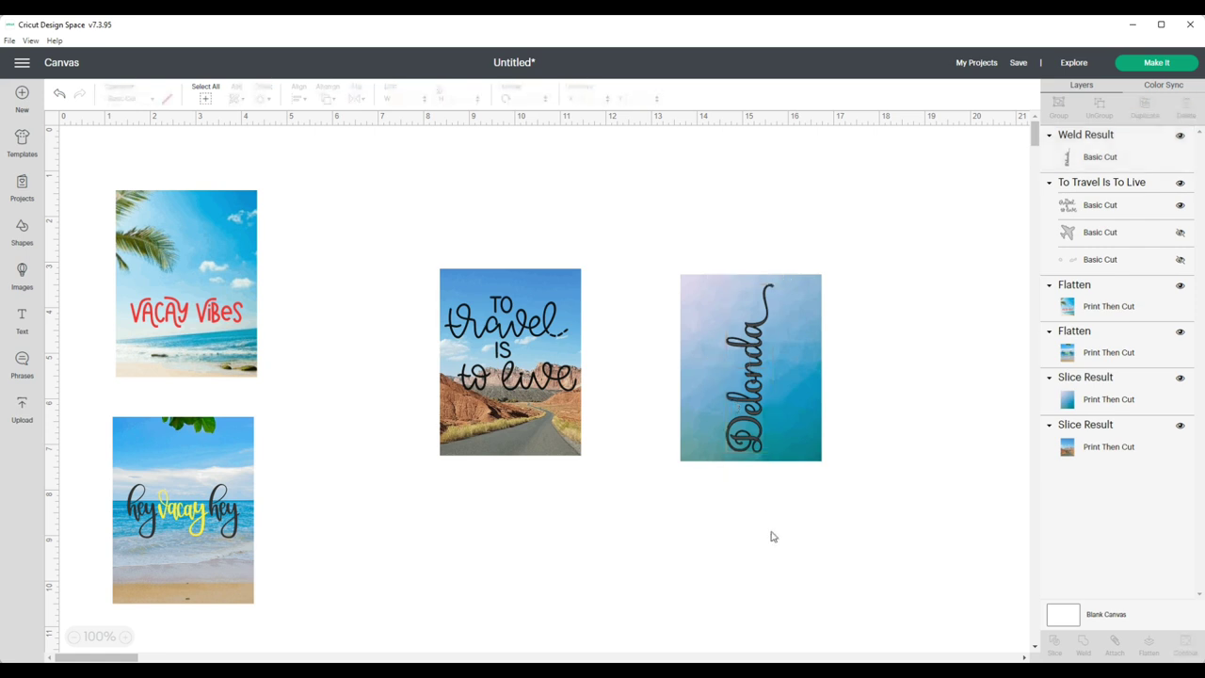
left_click(766, 416)
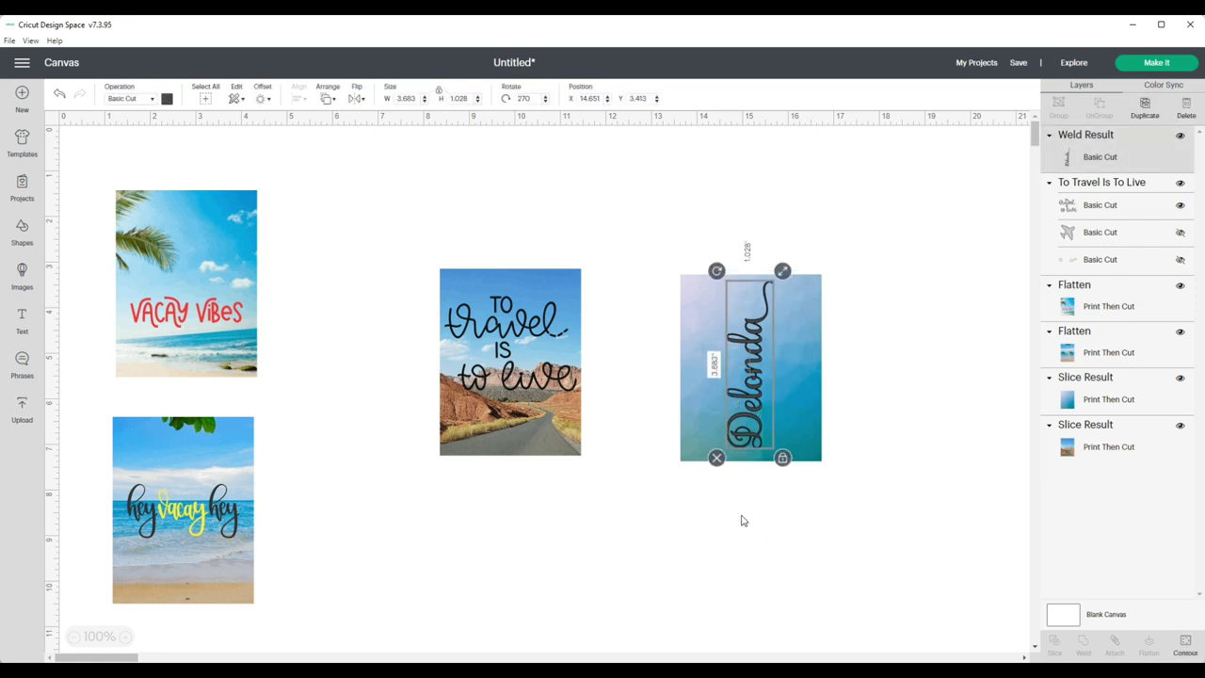
left_click_drag(752, 451, 753, 458)
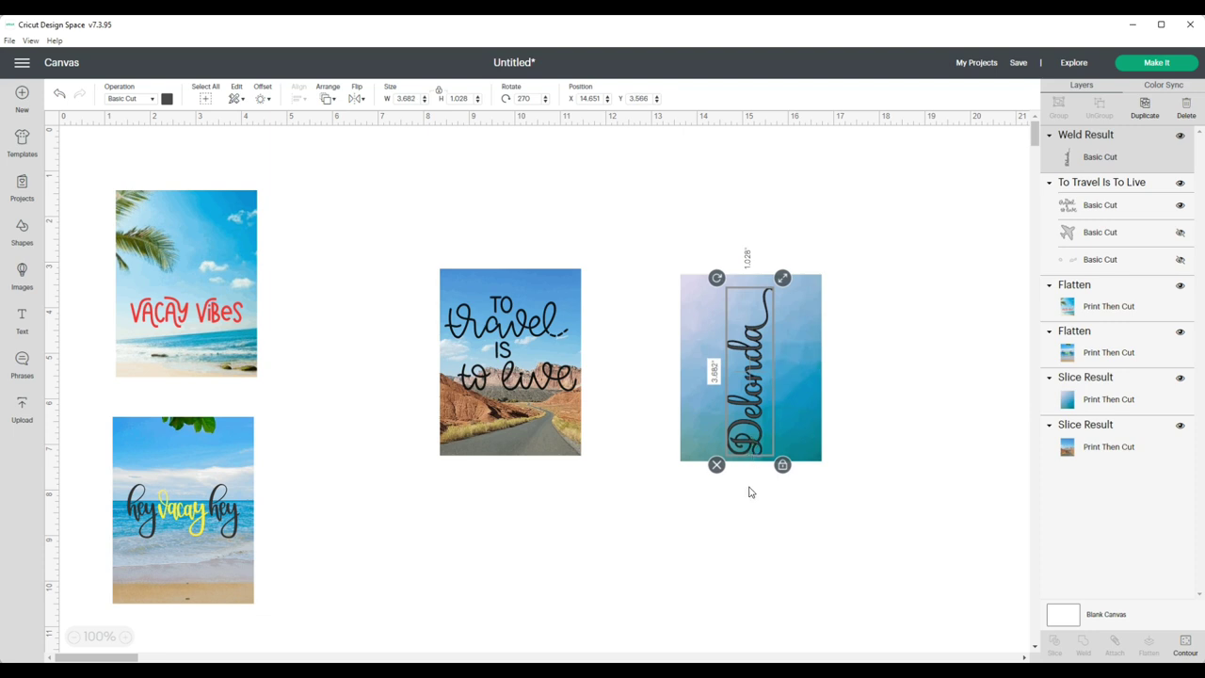
left_click(763, 473)
Step: Center the vertical name on the blue gradient background using the Center alignment
left_click_drag(671, 259, 856, 479)
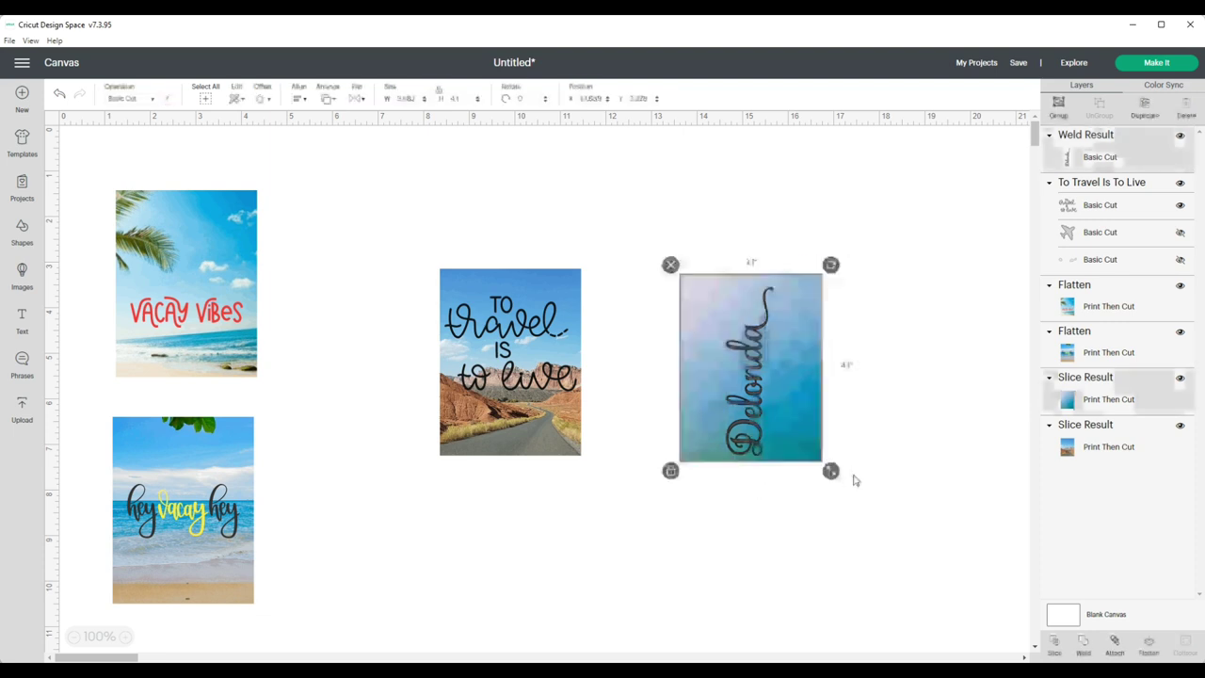
left_click(306, 100)
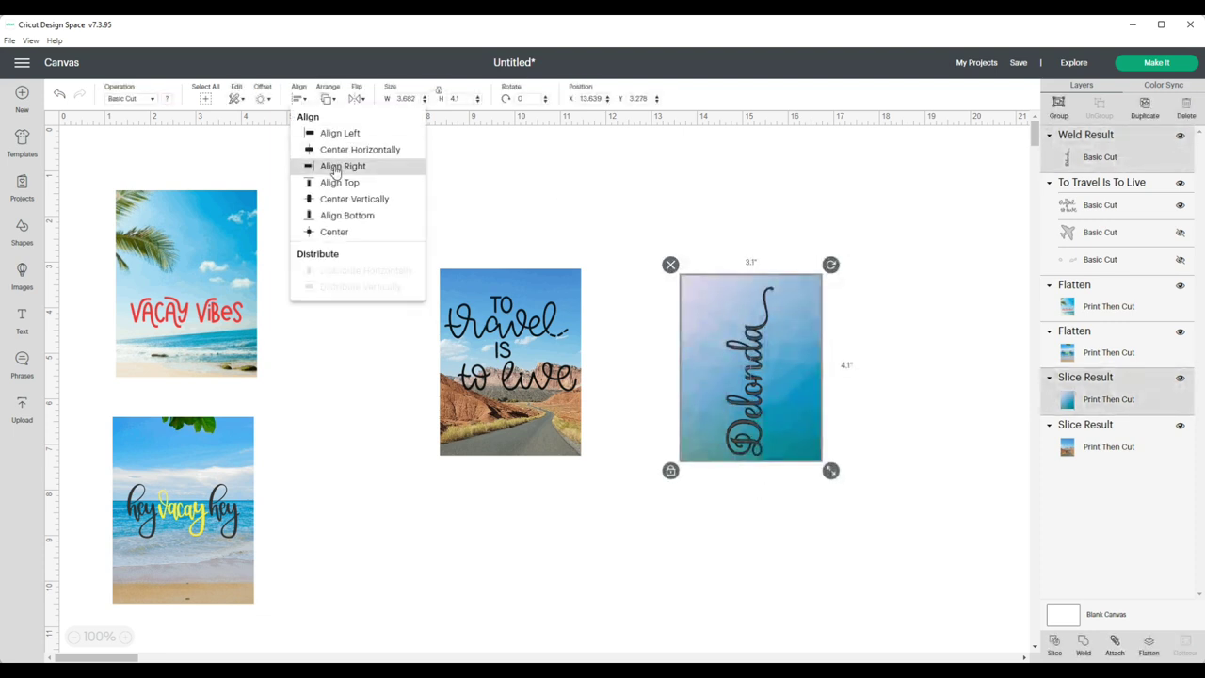
left_click(332, 216)
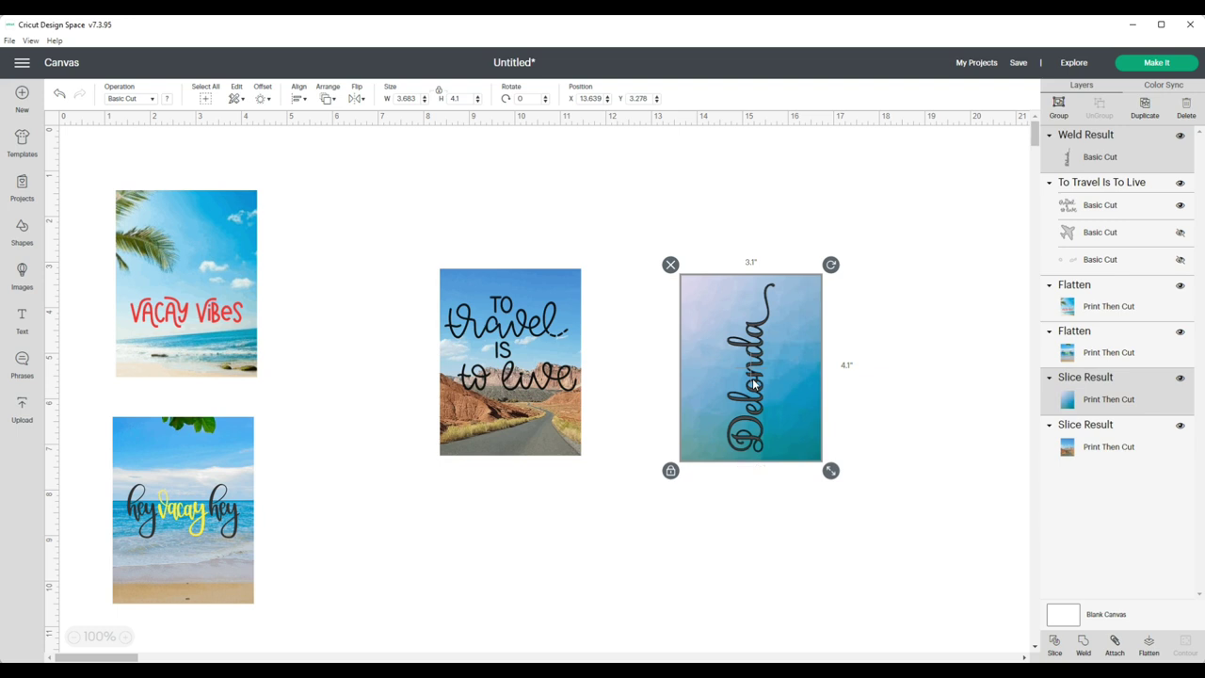
Step: Color the name black and flatten it with the blue gradient background into one printable design
left_click(765, 409)
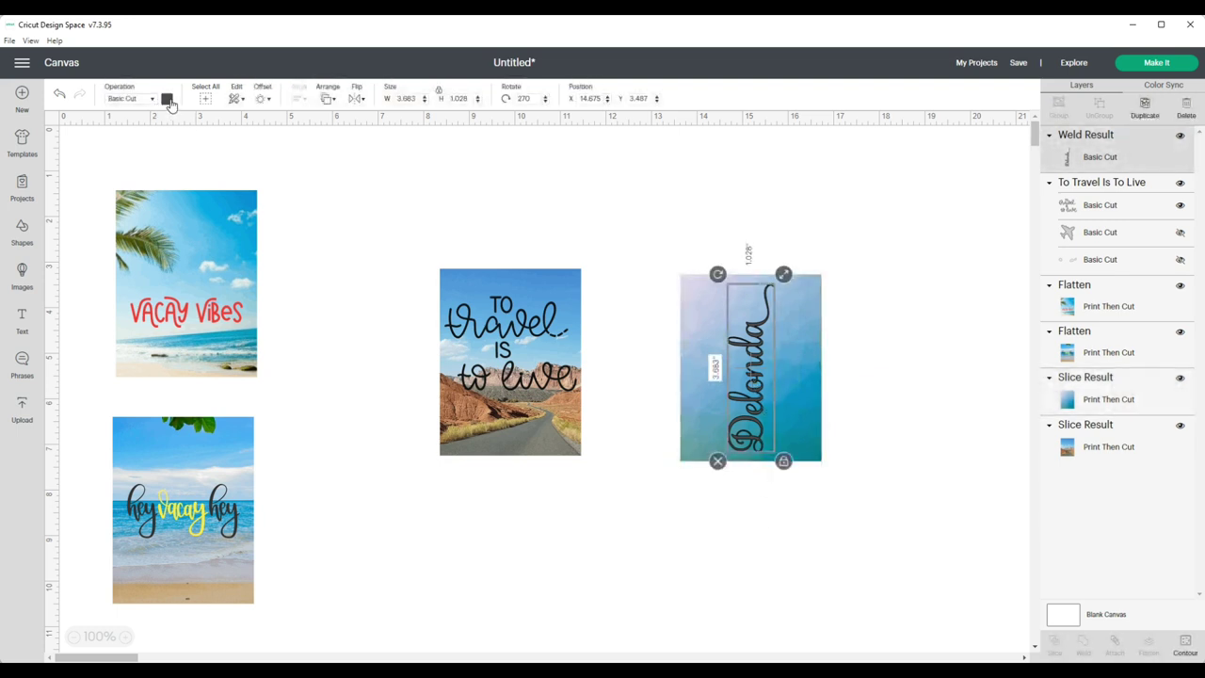
left_click(167, 99)
left_click(275, 152)
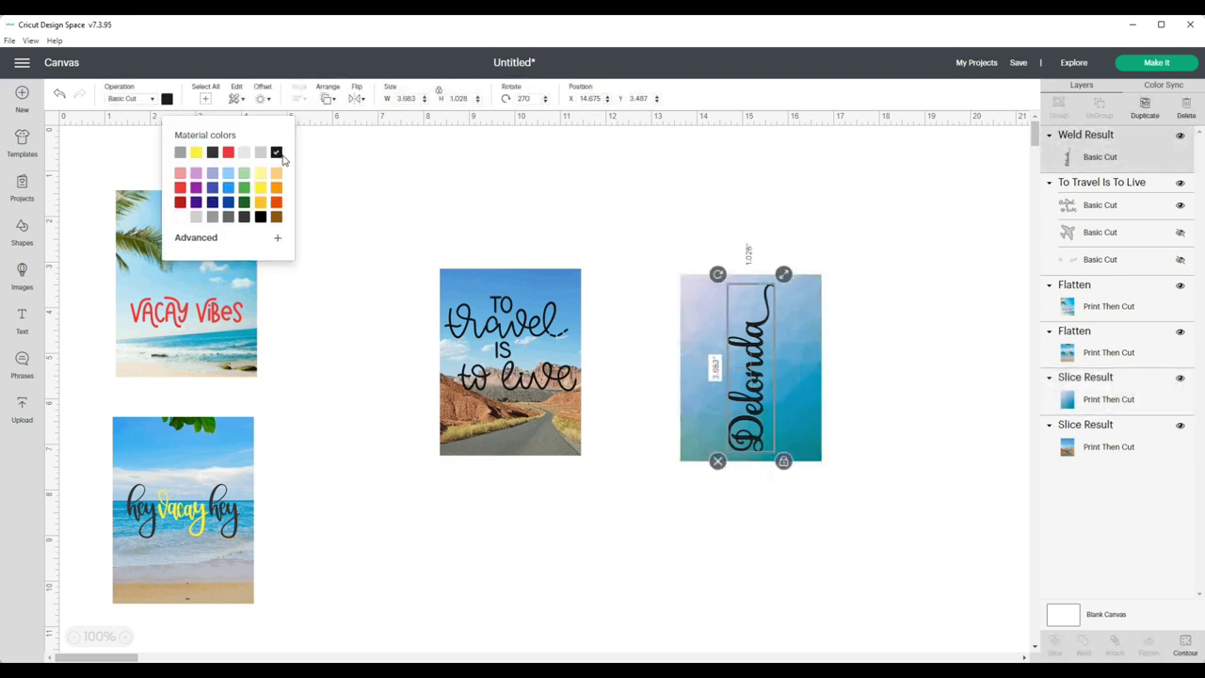
left_click(574, 201)
left_click_drag(655, 270, 861, 495)
left_click(1146, 650)
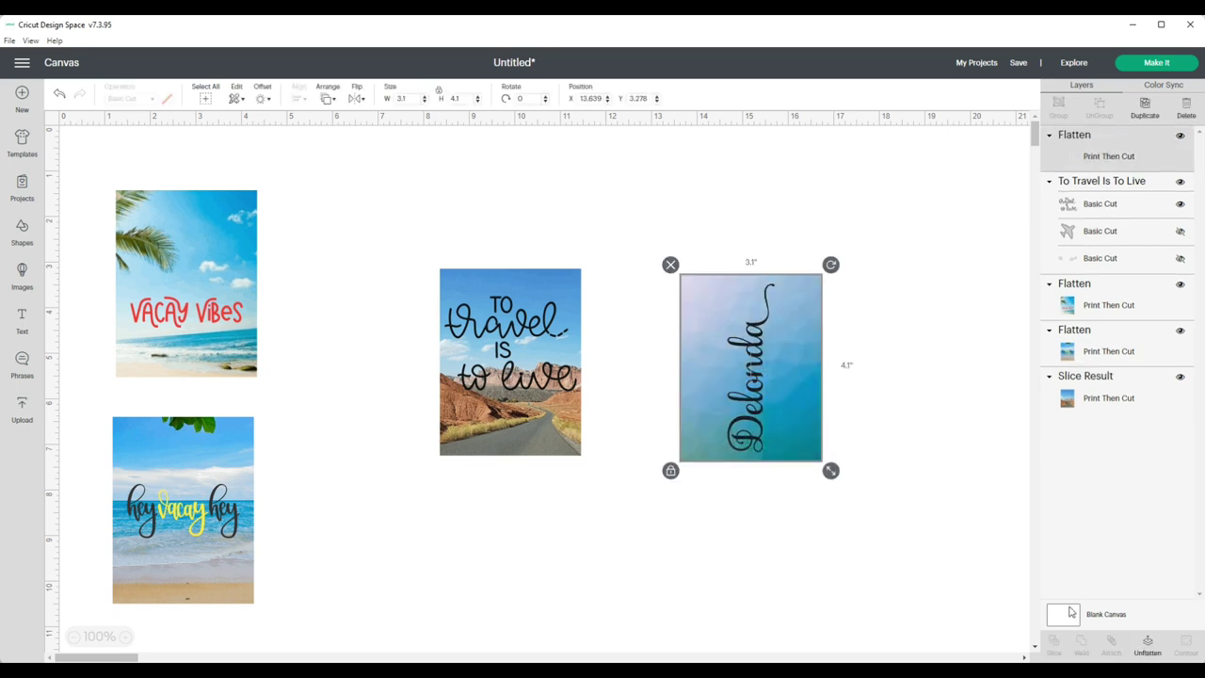
left_click(960, 528)
Step: Raise the "To Travel Is To Live" phrase higher on the road photo and flatten the two together
left_click_drag(725, 350, 687, 334)
mouse_move(533, 347)
left_mouse_down()
mouse_move(423, 306)
mouse_move(512, 336)
mouse_move(532, 328)
left_mouse_up()
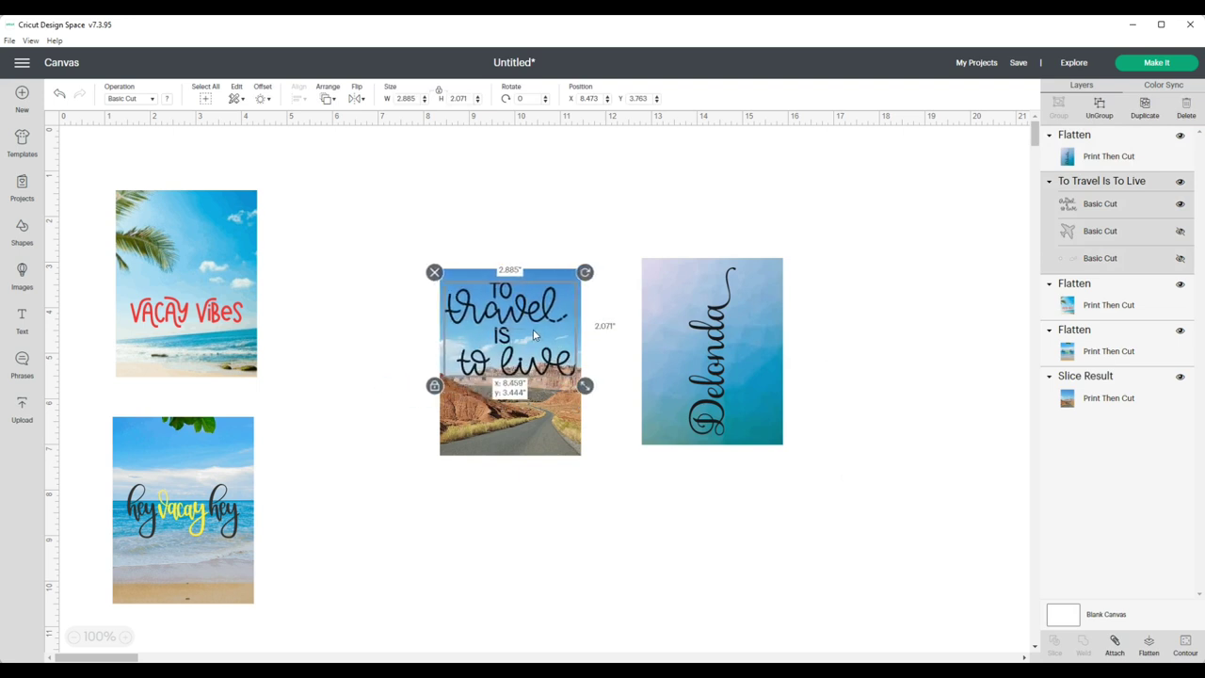
left_click(406, 349)
left_click_drag(434, 256, 621, 476)
left_click(1148, 646)
Step: Arrange the road and name designs beside the two beach designs and open the mat preview for making the project
left_click_drag(524, 380, 370, 306)
left_click_drag(713, 323, 359, 491)
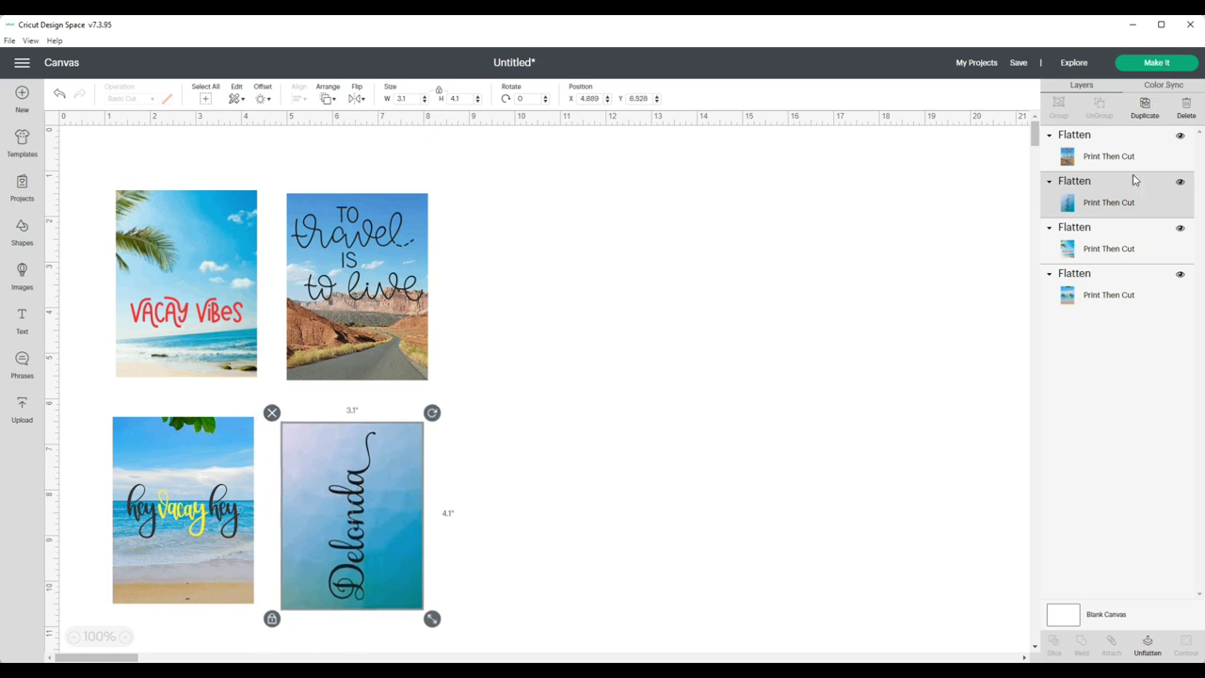
left_click(1155, 62)
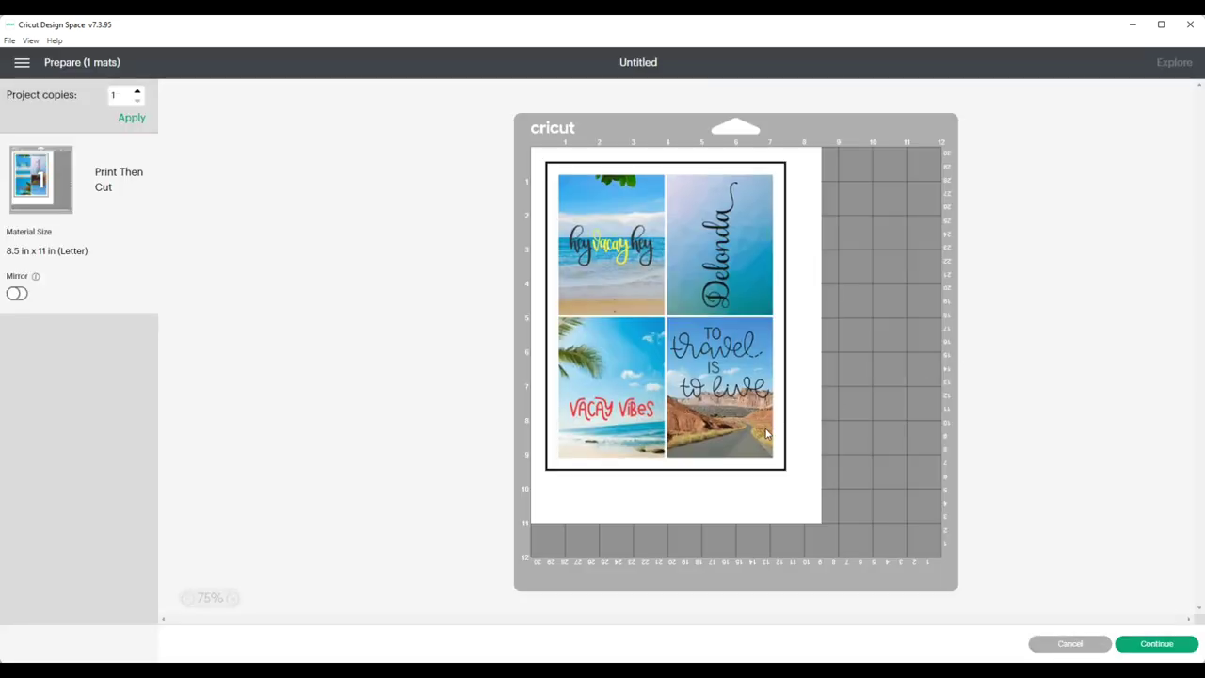
Step: Spread the four designs on the mat into two evenly spaced, aligned rows with clear gaps between them
left_click_drag(750, 428, 757, 433)
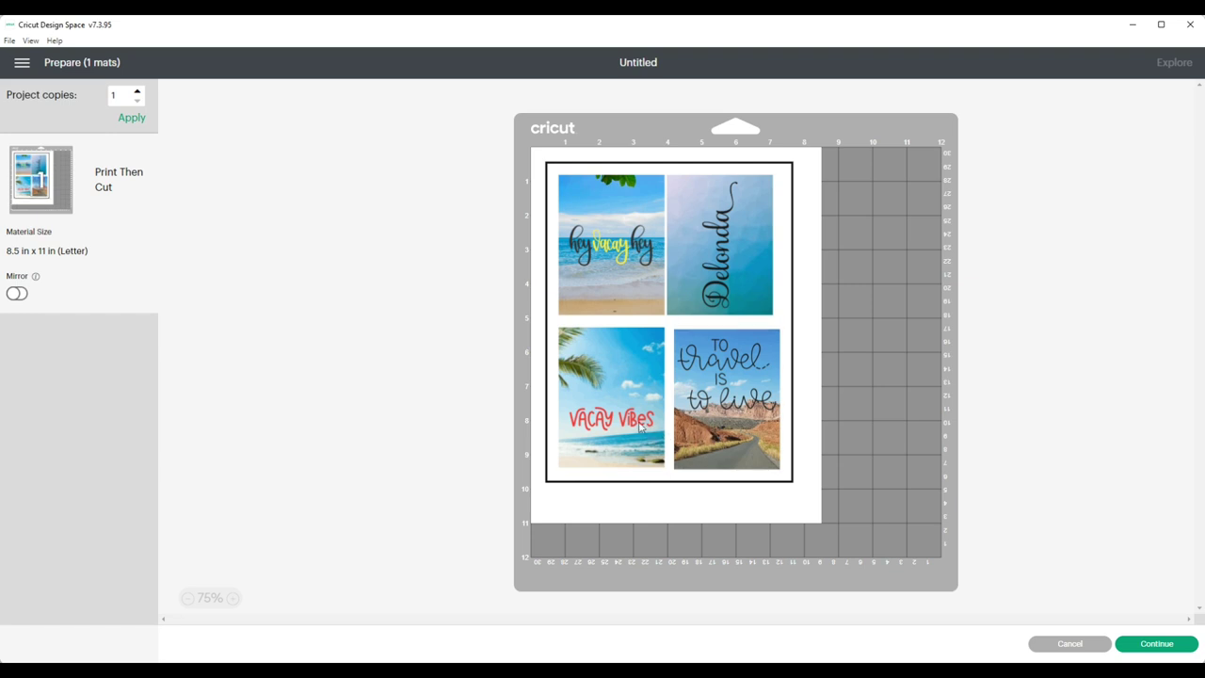
left_click_drag(643, 429, 644, 436)
left_click_drag(727, 417, 718, 426)
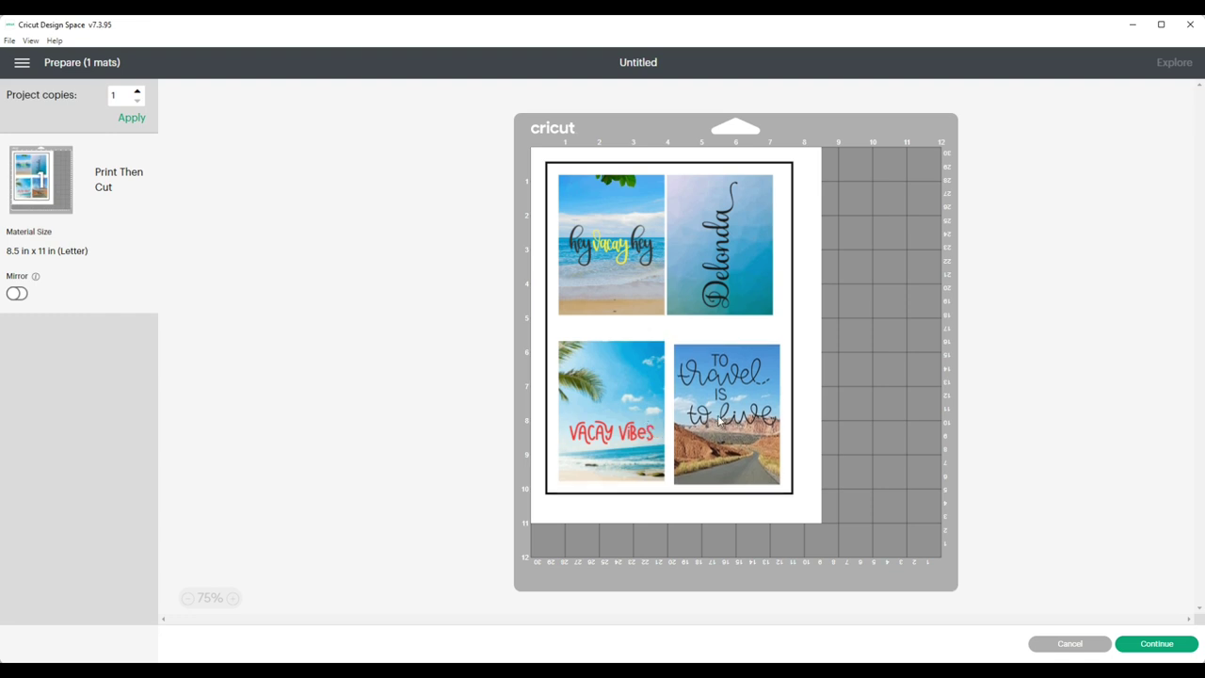
left_click_drag(734, 278, 745, 285)
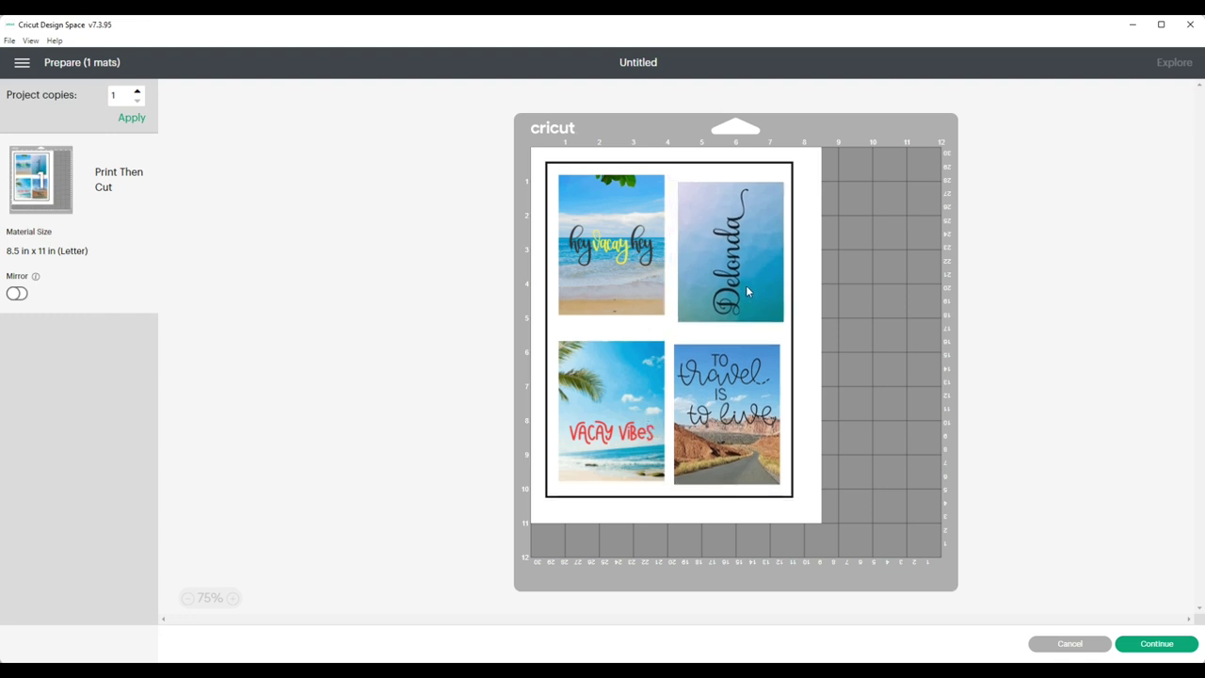
left_click_drag(633, 273, 633, 280)
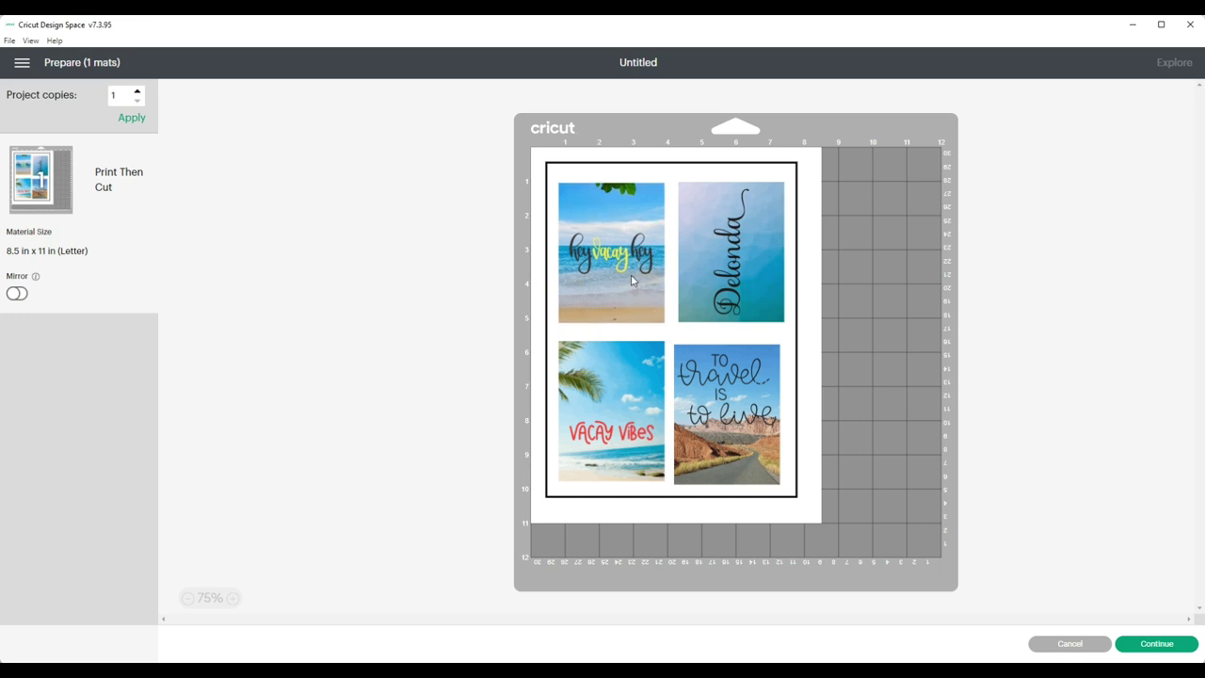
left_click_drag(703, 373, 705, 369)
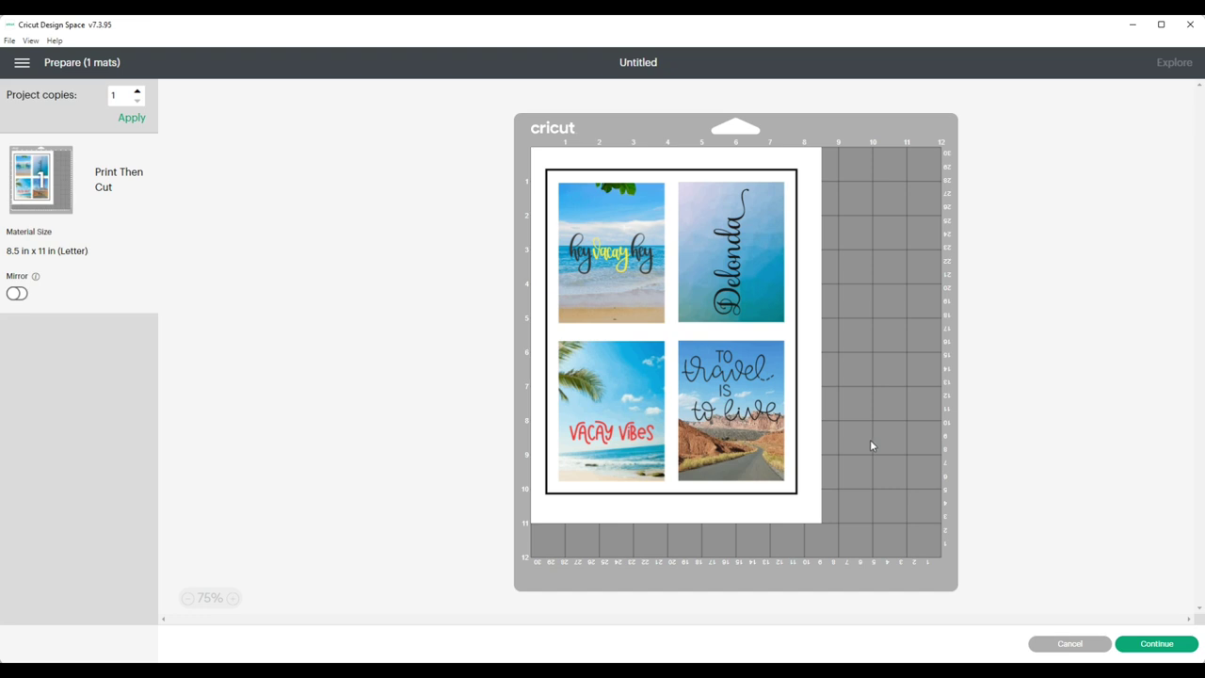
Step: Send the mat to the EPSON ET-2760 Series printer with Use System Dialog turned on
left_click(1171, 644)
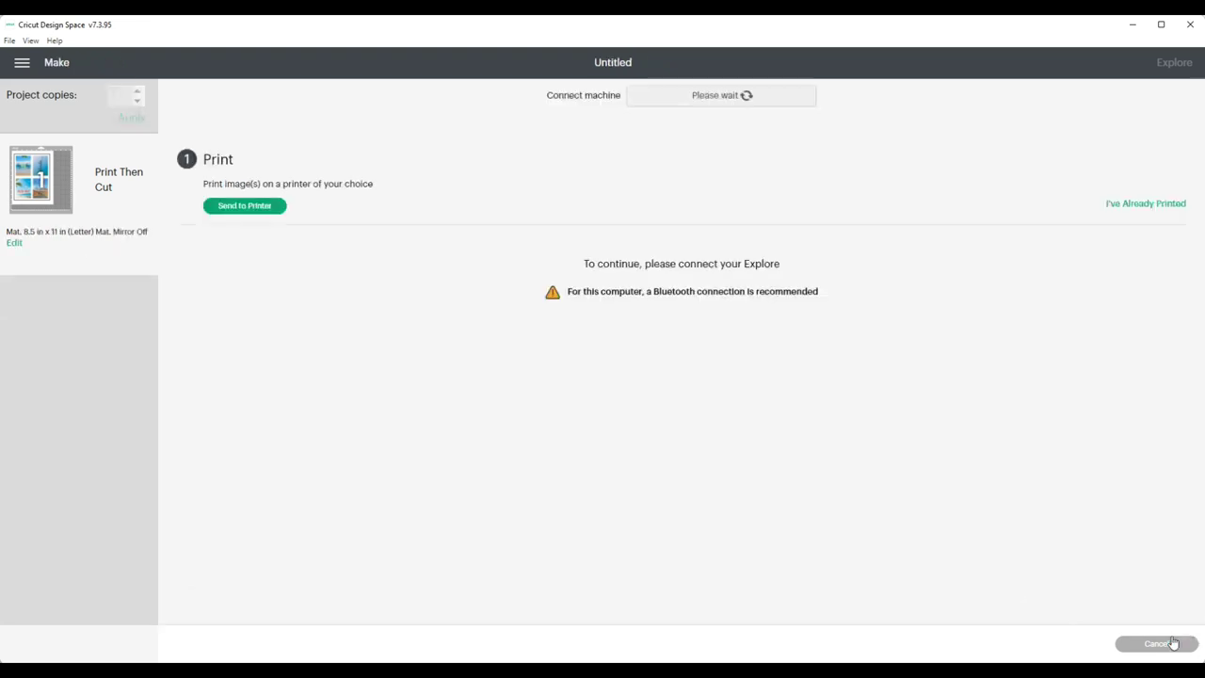
left_click(247, 205)
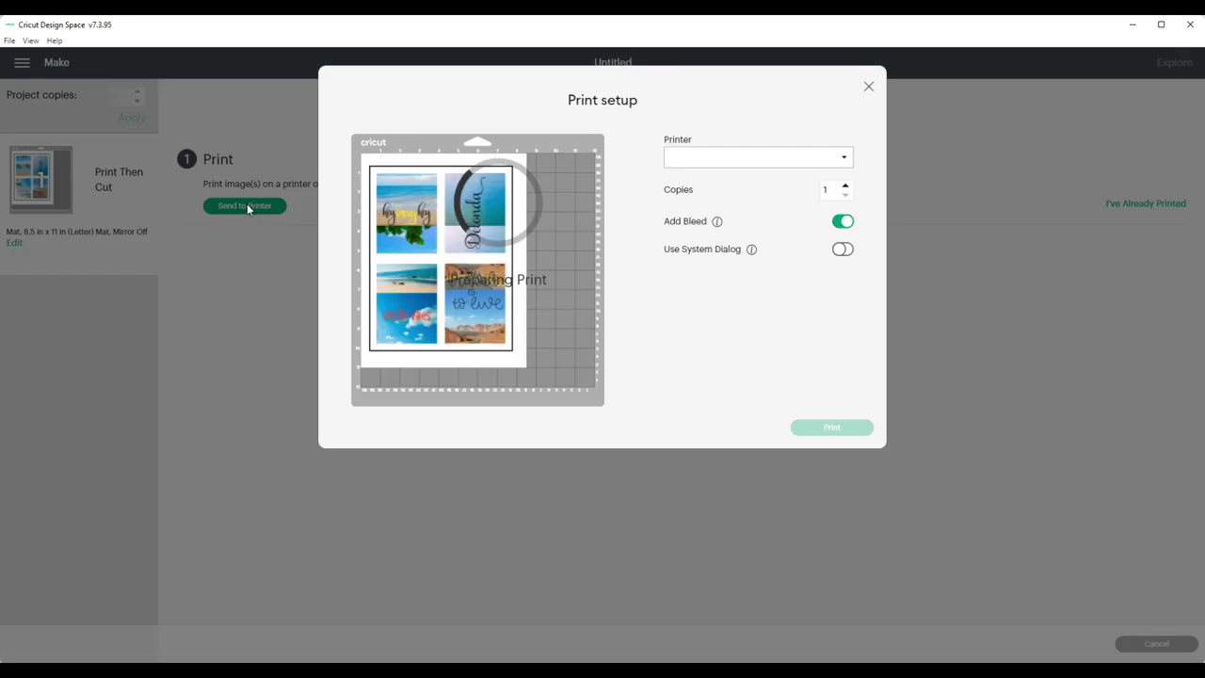
left_click(846, 157)
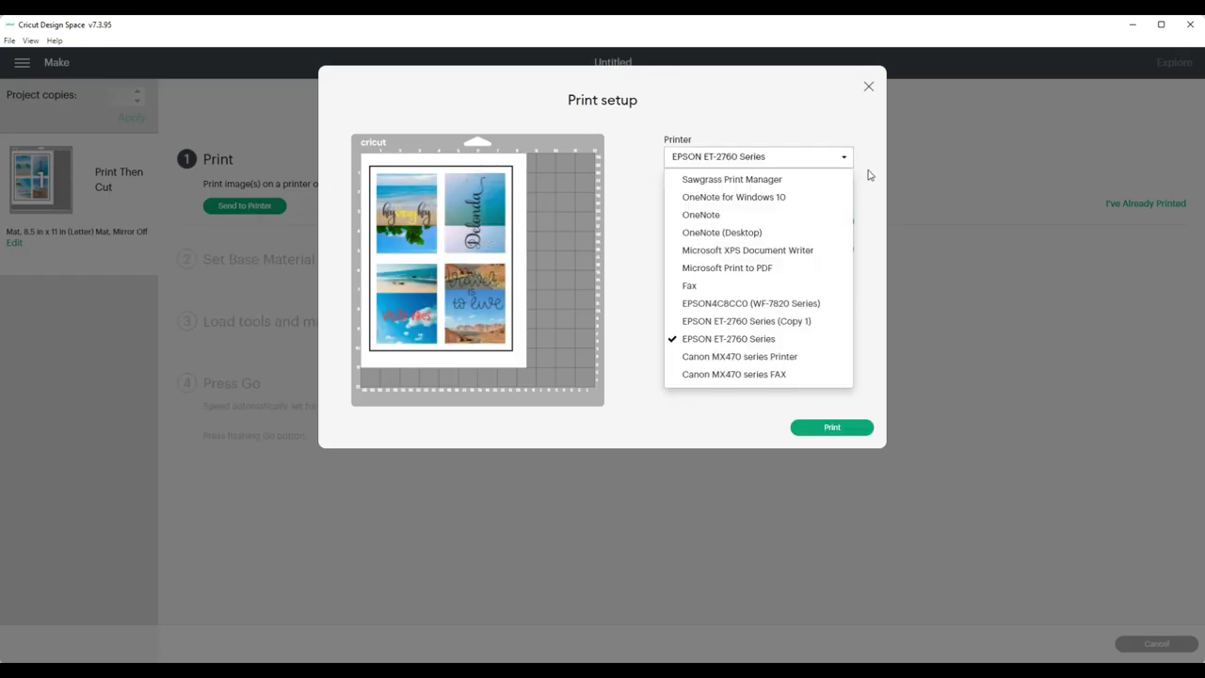
left_click(870, 175)
left_click(841, 250)
left_click(831, 429)
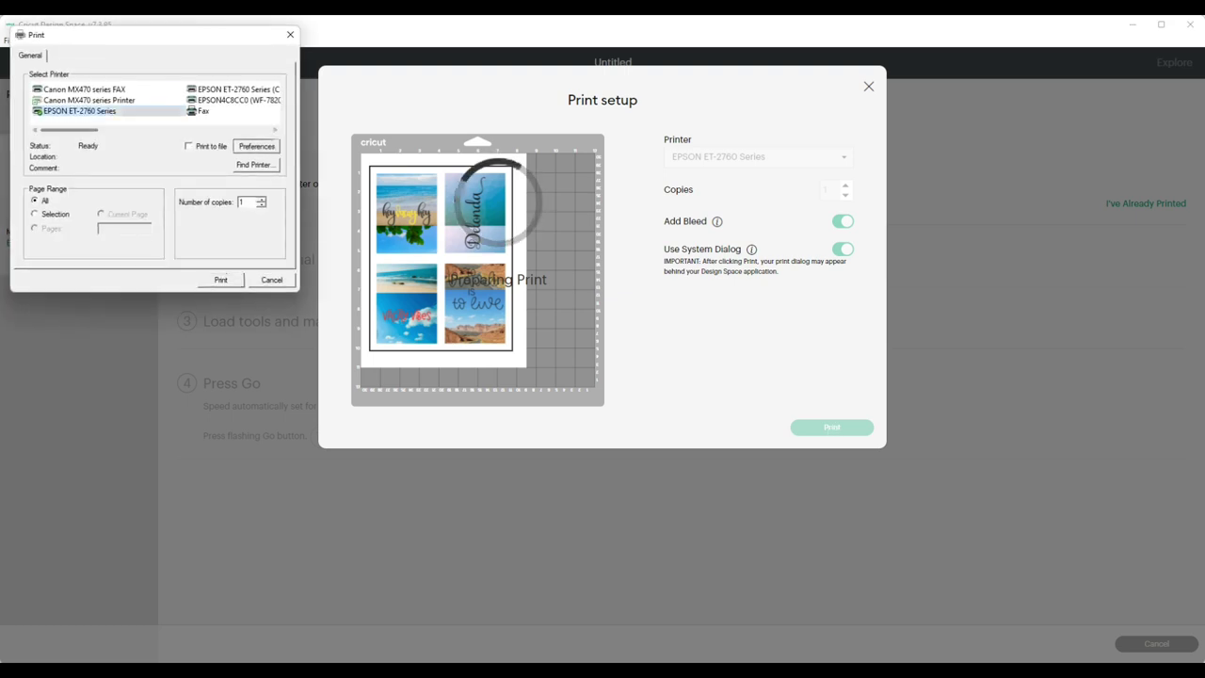
Step: Apply the first custom sublimation preset in the printing preferences and print the page
left_click(256, 146)
left_click(141, 246)
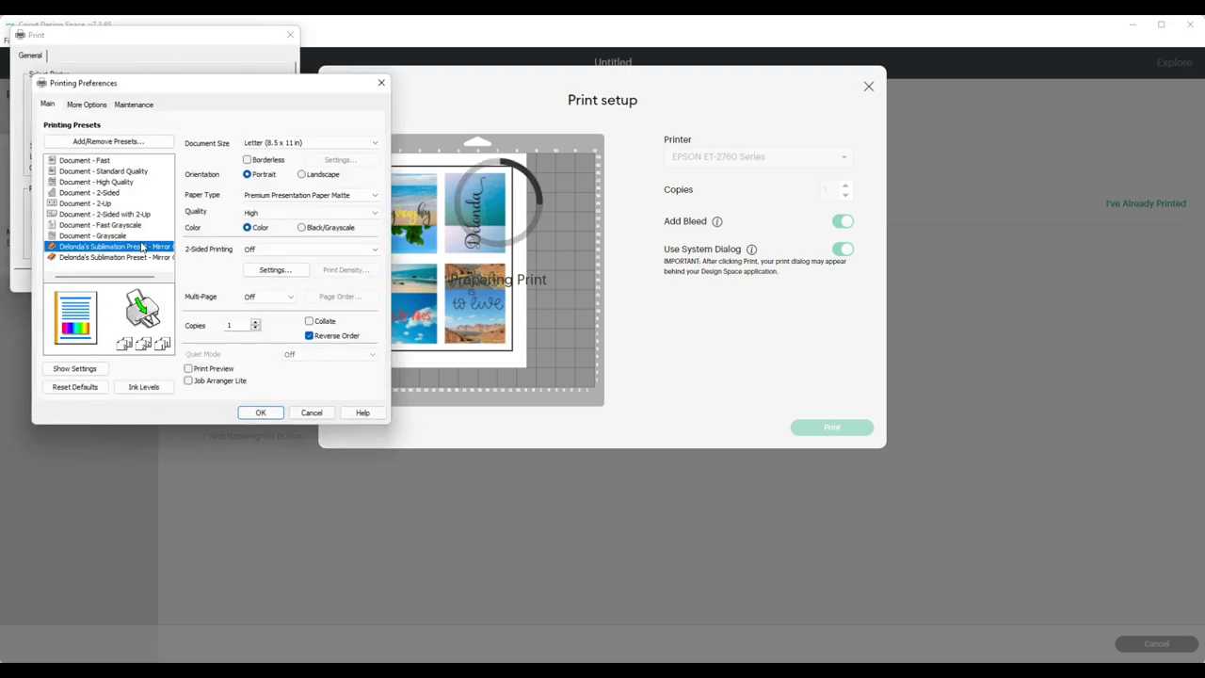
left_click(260, 412)
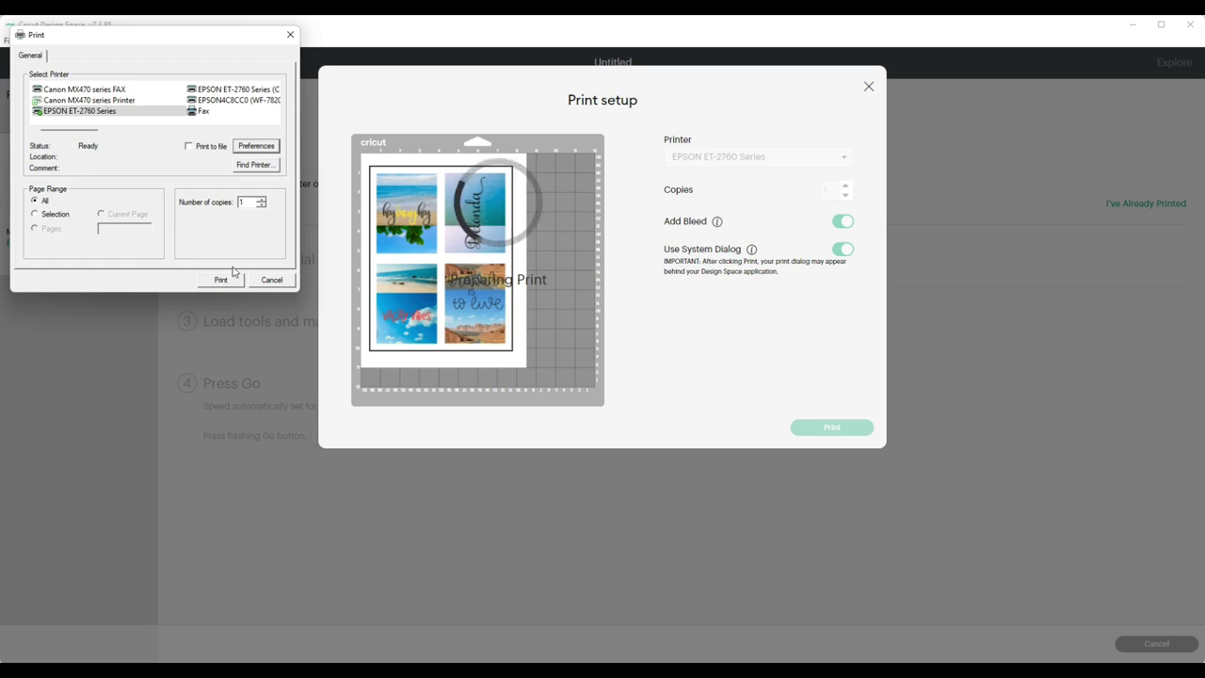
left_click(219, 279)
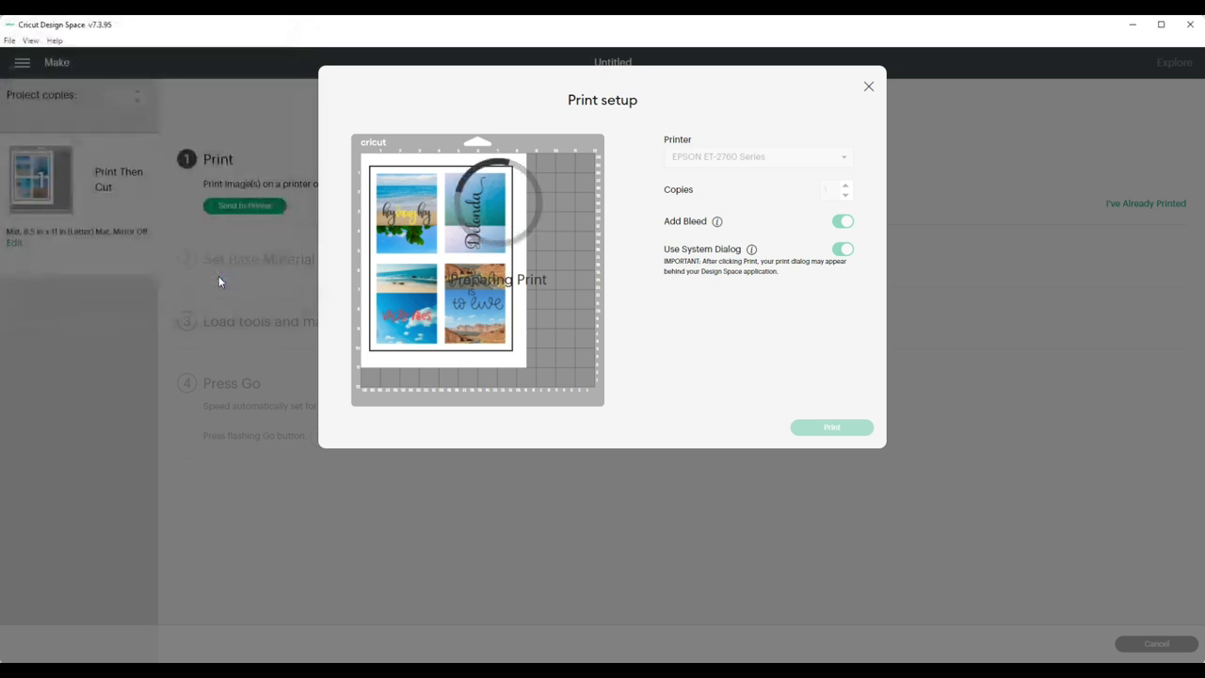